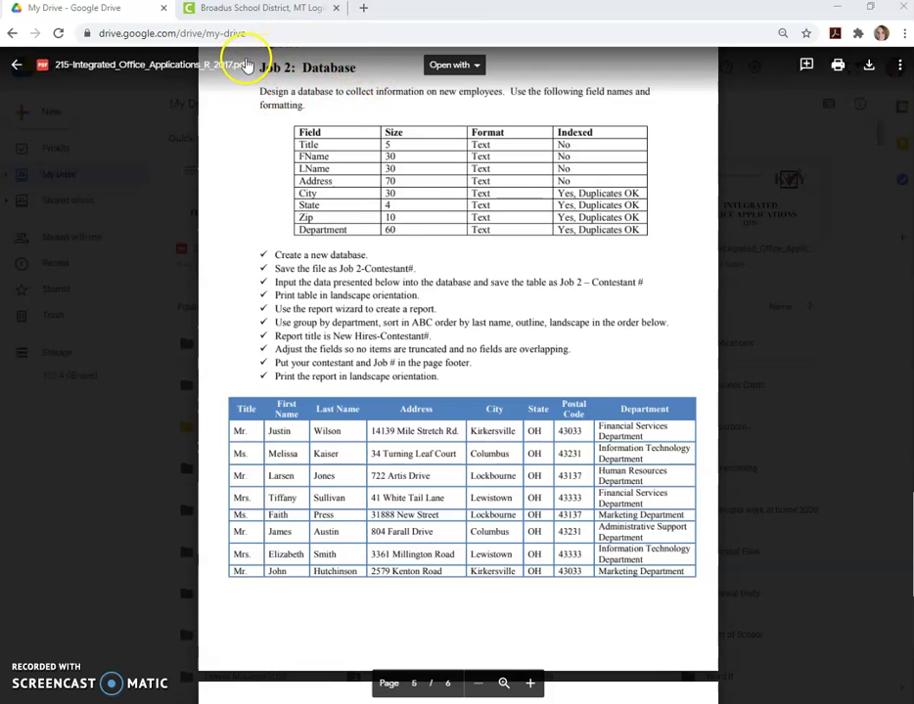
- Shrink the browser window to the screen's left half and bring the Job 2: Database instructions of the PDF into view
click(870, 10)
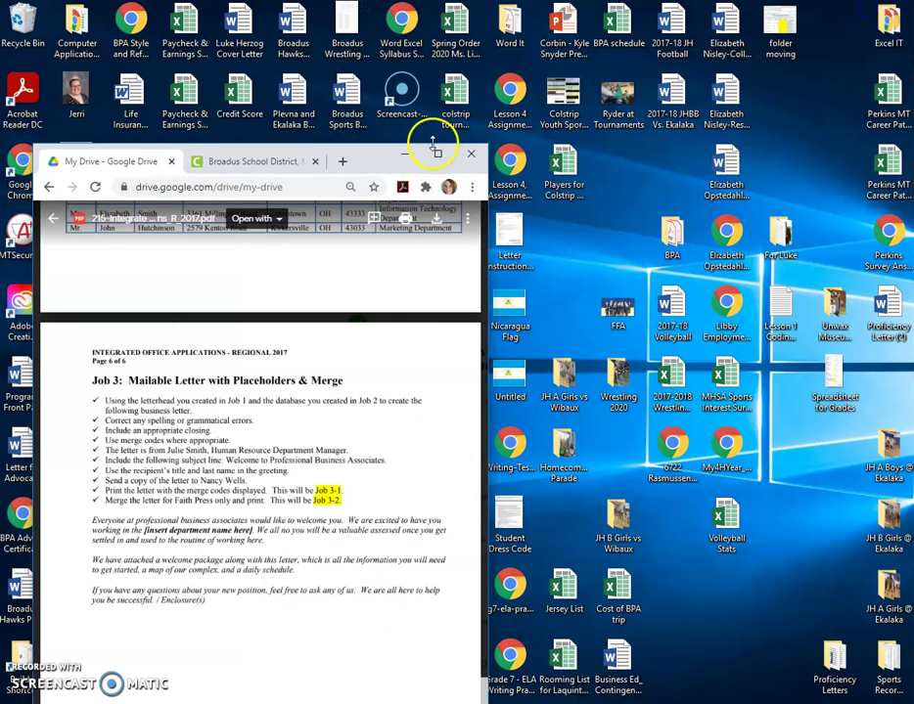
drag(430, 35, 429, 2)
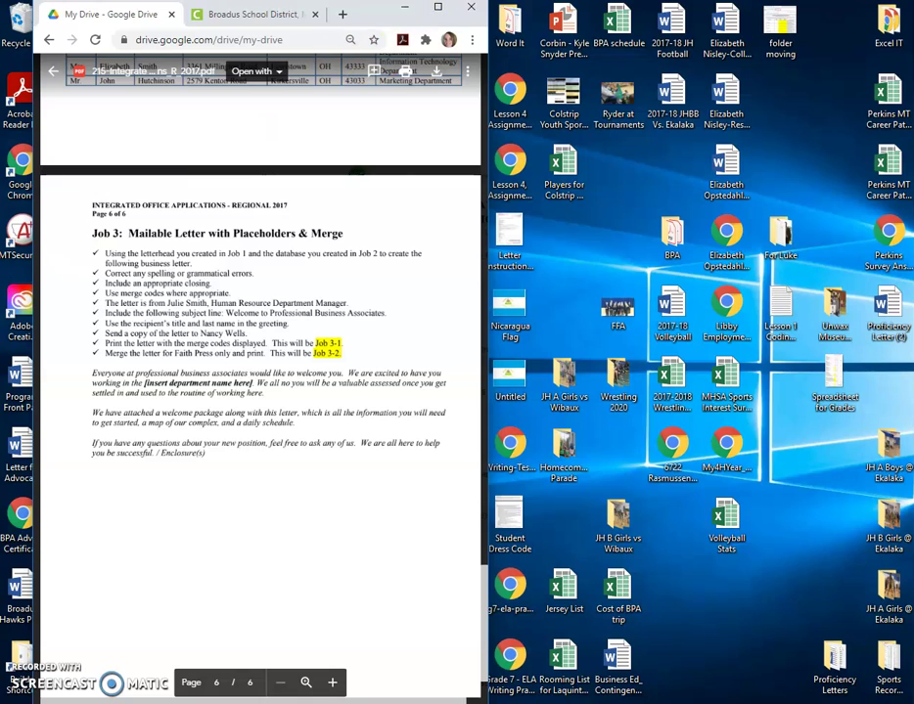
drag(33, 287, 0, 288)
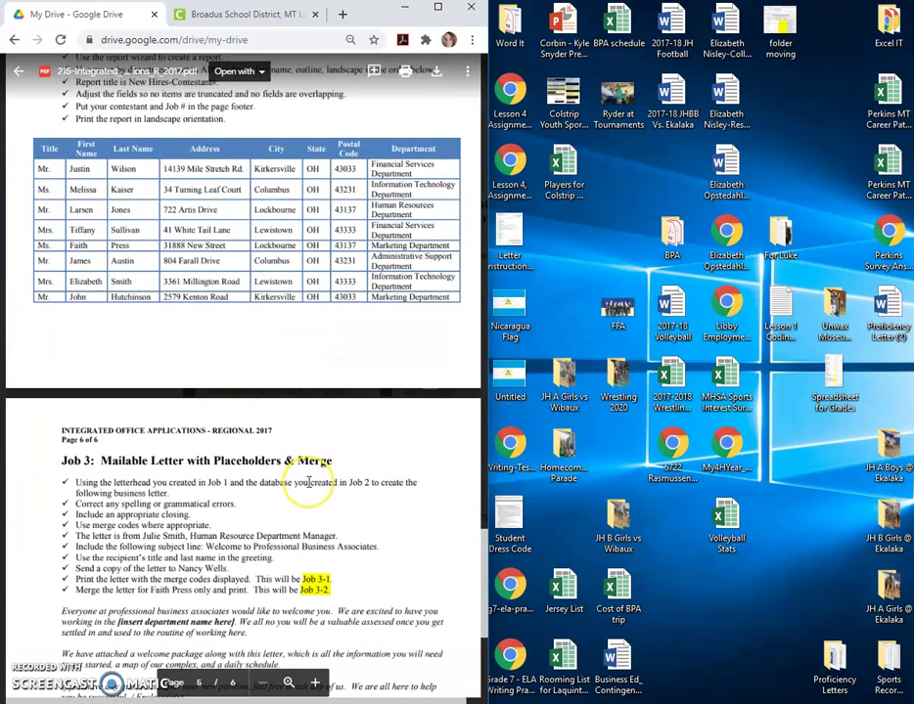
scroll(310, 481, up, 3)
scroll(309, 479, up, 2)
- Launch Access 2013 and create a blank desktop database with the default file name
click(41, 673)
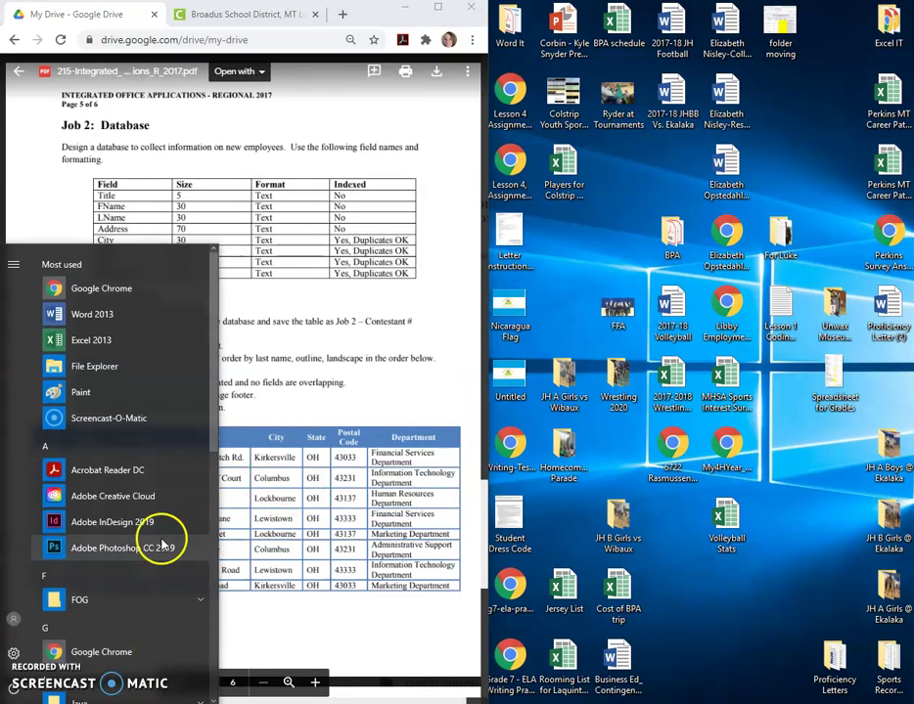
scroll(126, 587, down, 5)
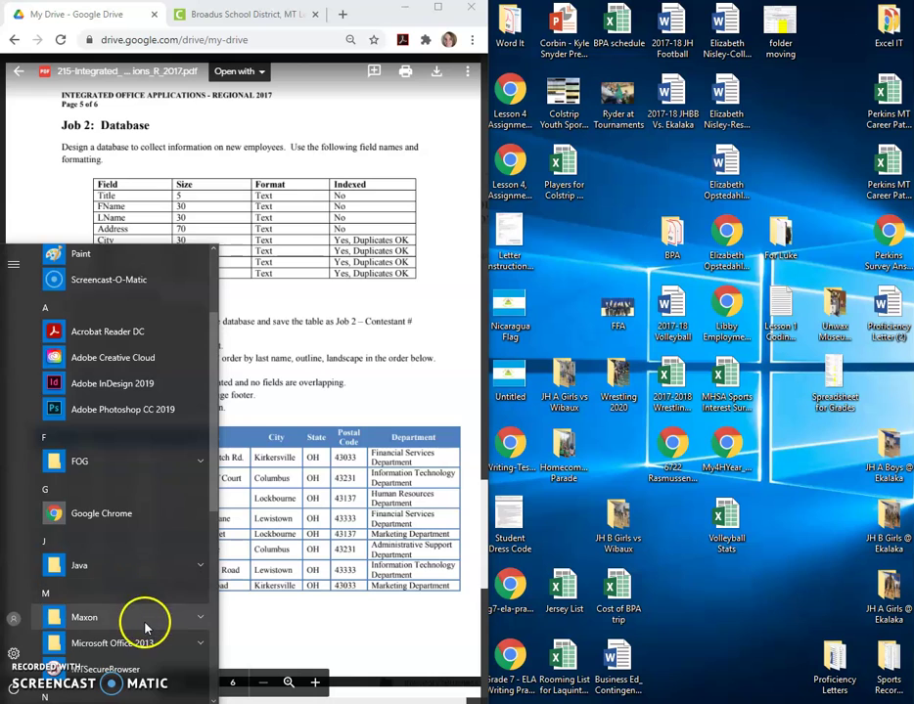
click(186, 577)
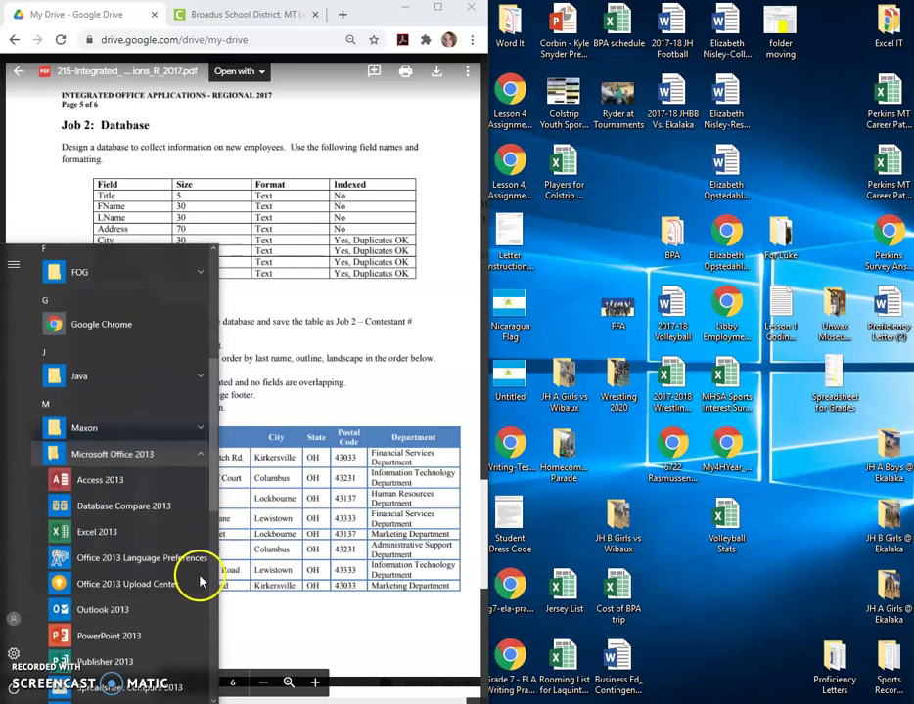
click(124, 470)
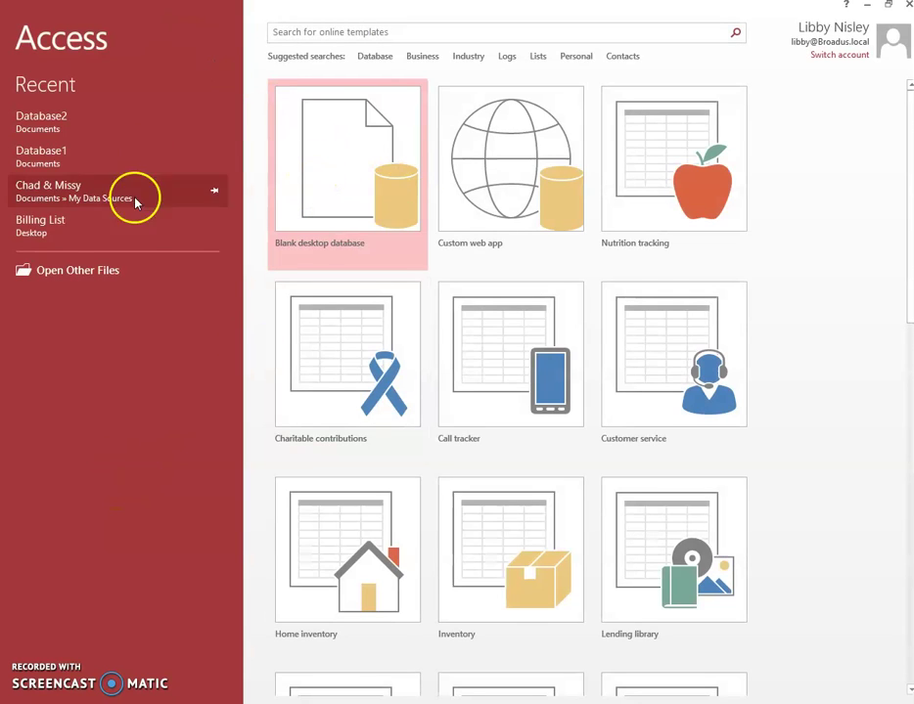
click(345, 185)
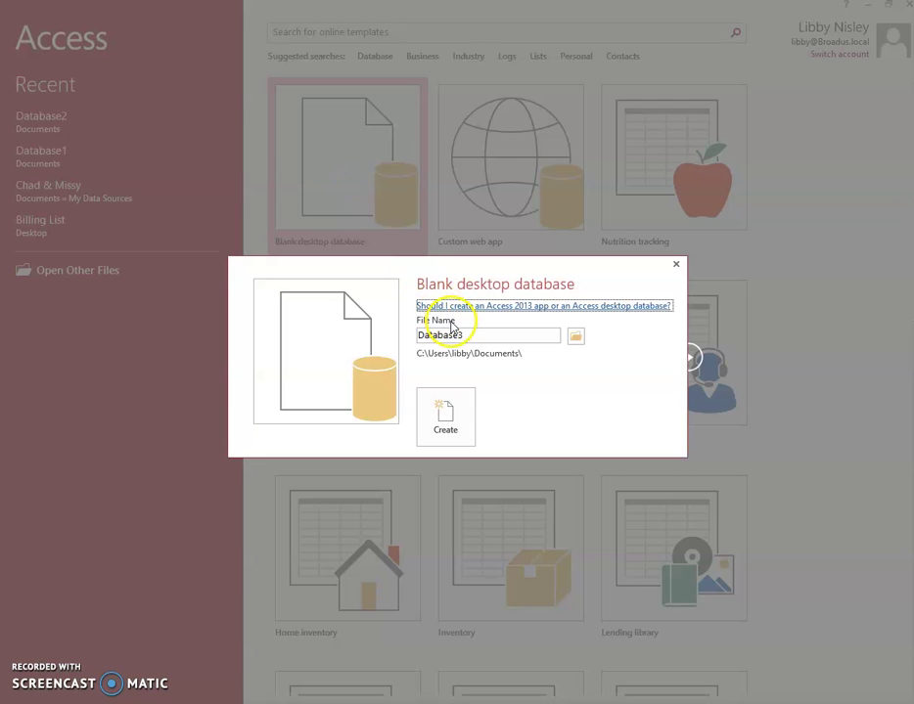
click(439, 424)
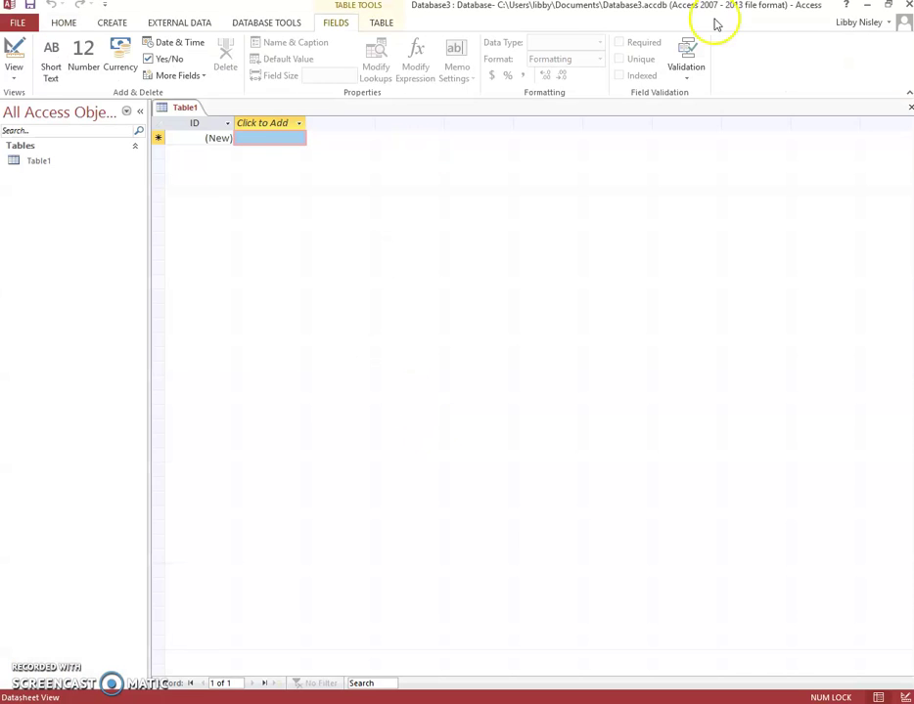
- Restore down the Access window and resize it to sit beside the PDF instructions
click(888, 6)
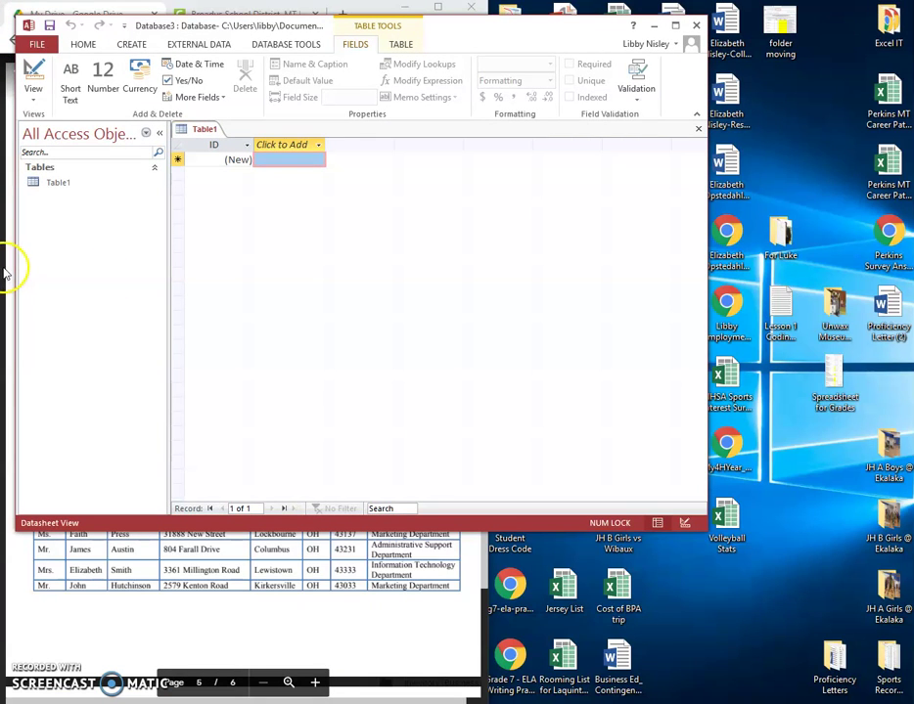
drag(474, 25, 697, 20)
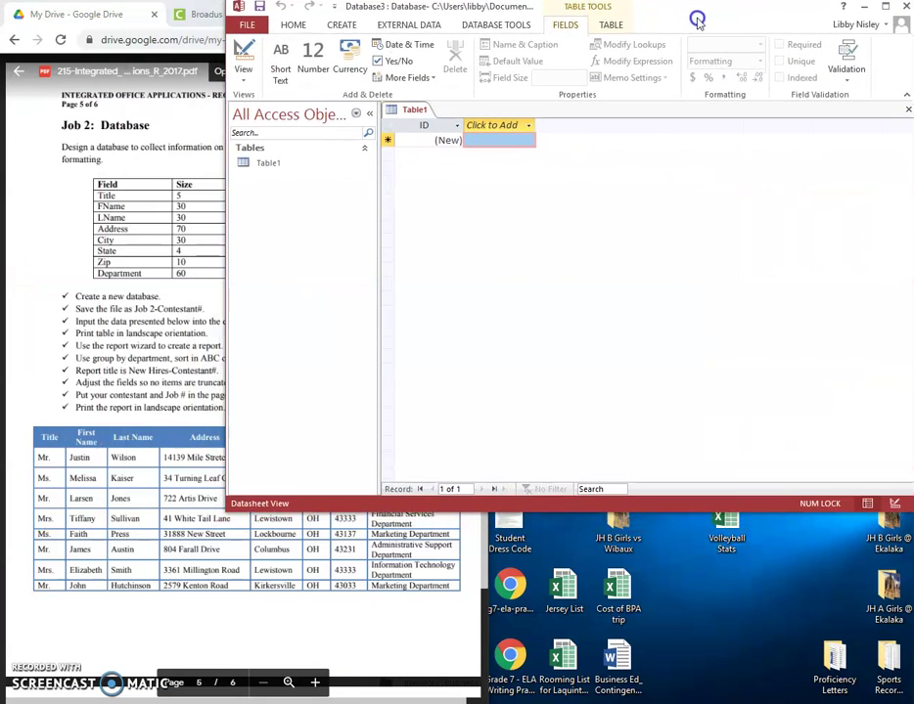
drag(225, 507, 467, 701)
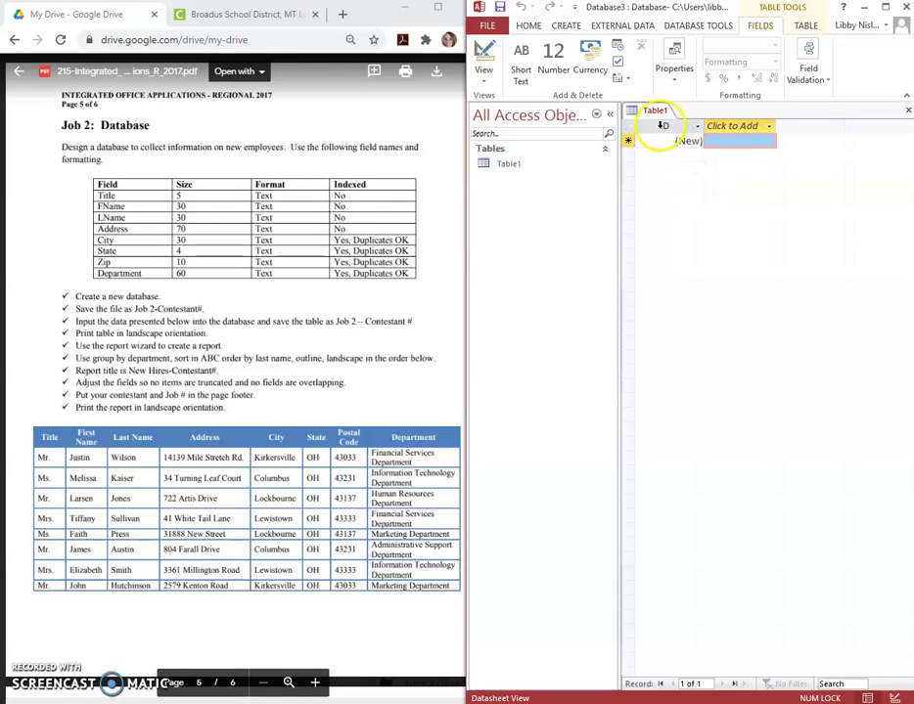
- Rename the ID field of Table1 to Title
click(660, 125)
right_click(660, 126)
click(733, 365)
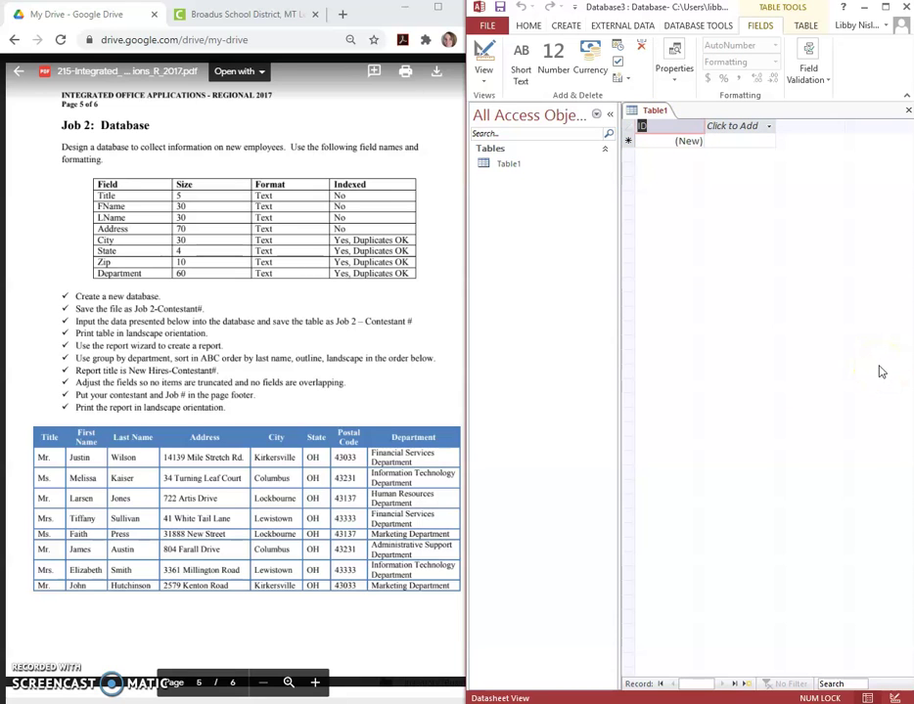
text(Title)
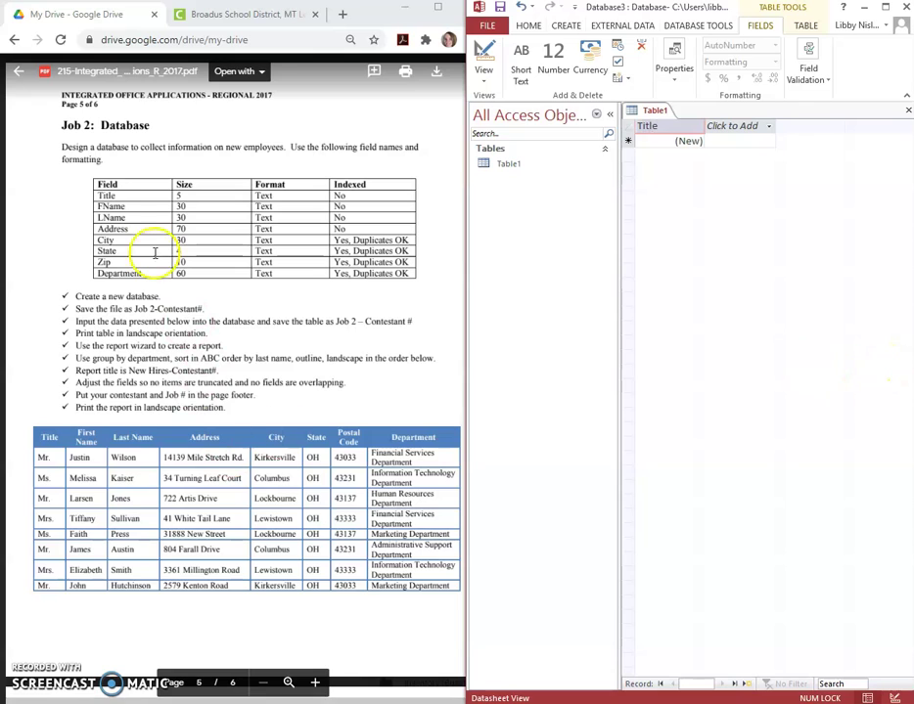
- Try to add a second field after Title and rename it FName
click(734, 127)
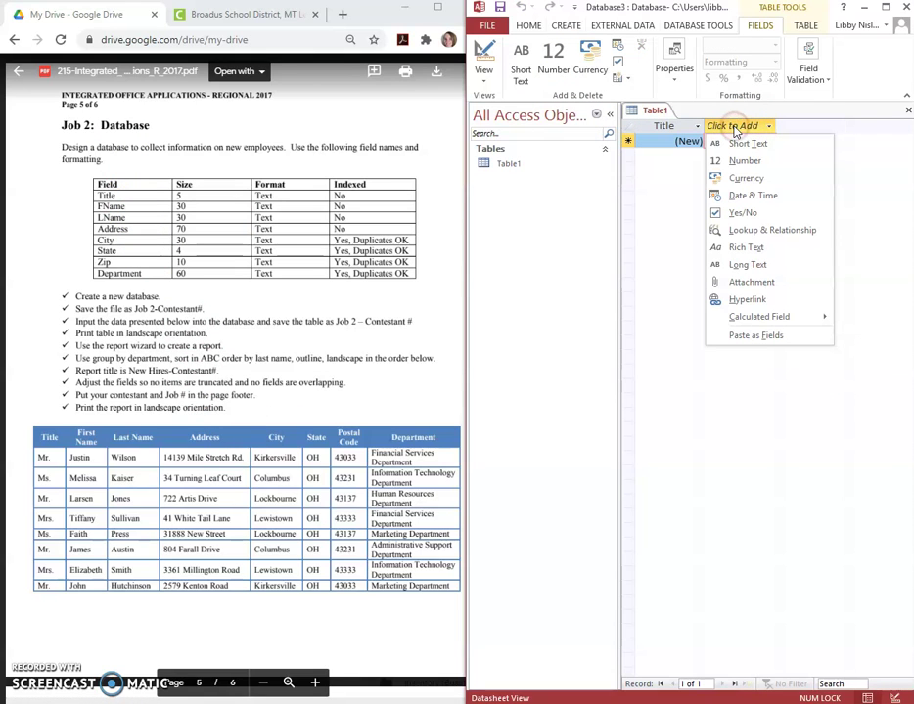
click(724, 125)
click(725, 123)
key(f)
key(n)
right_click(730, 126)
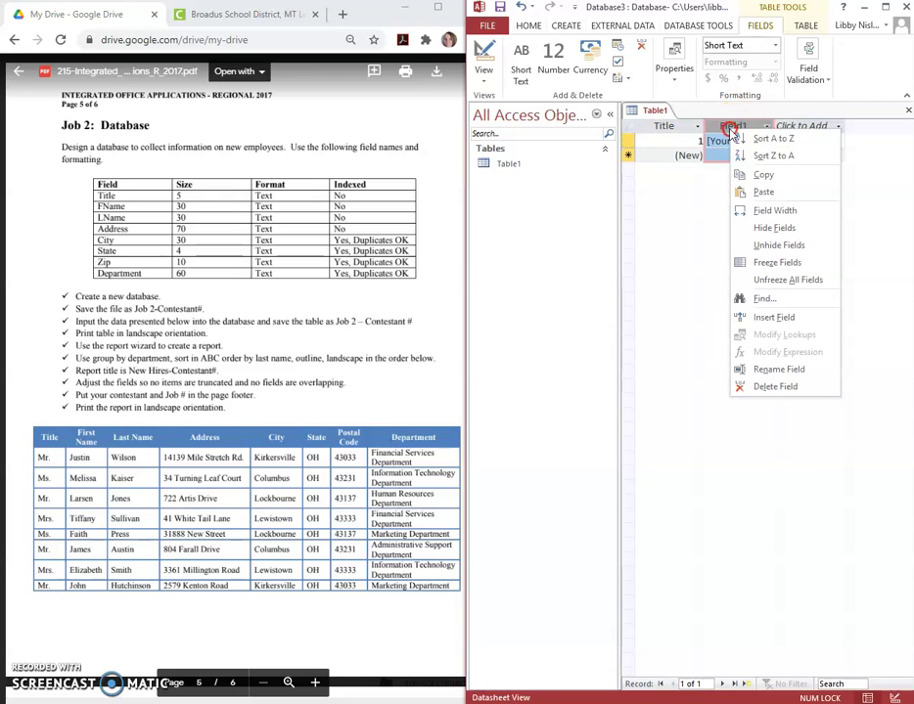
click(778, 368)
text(FName)
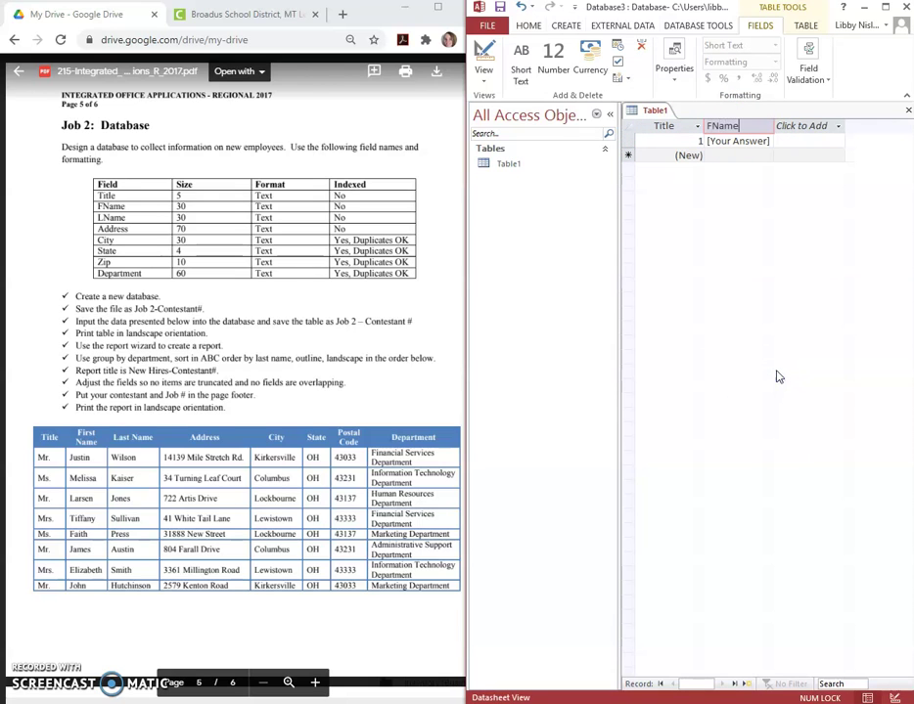
key(Return)
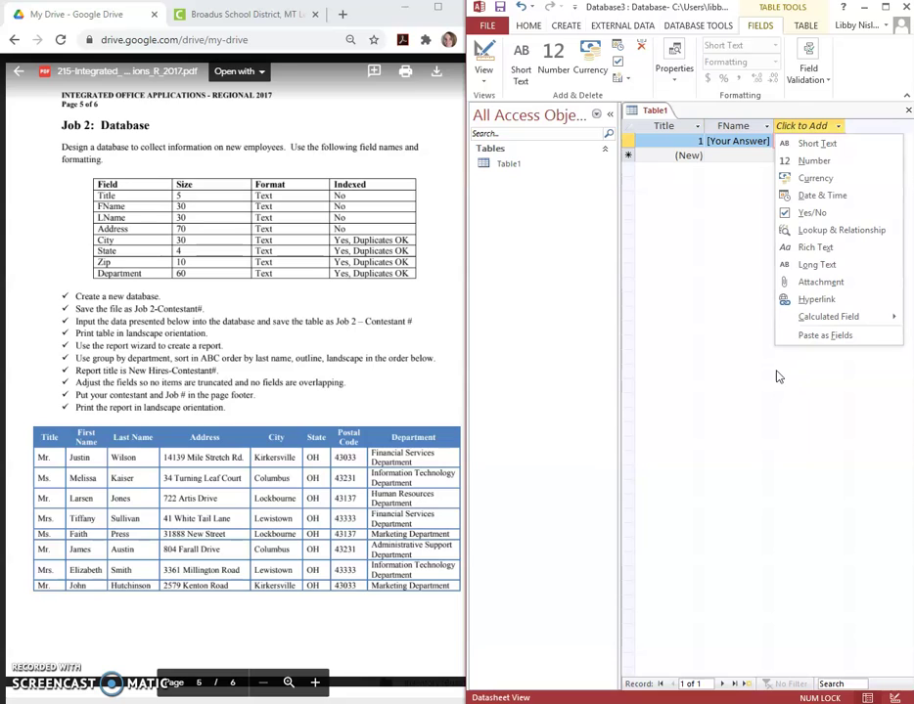
click(841, 230)
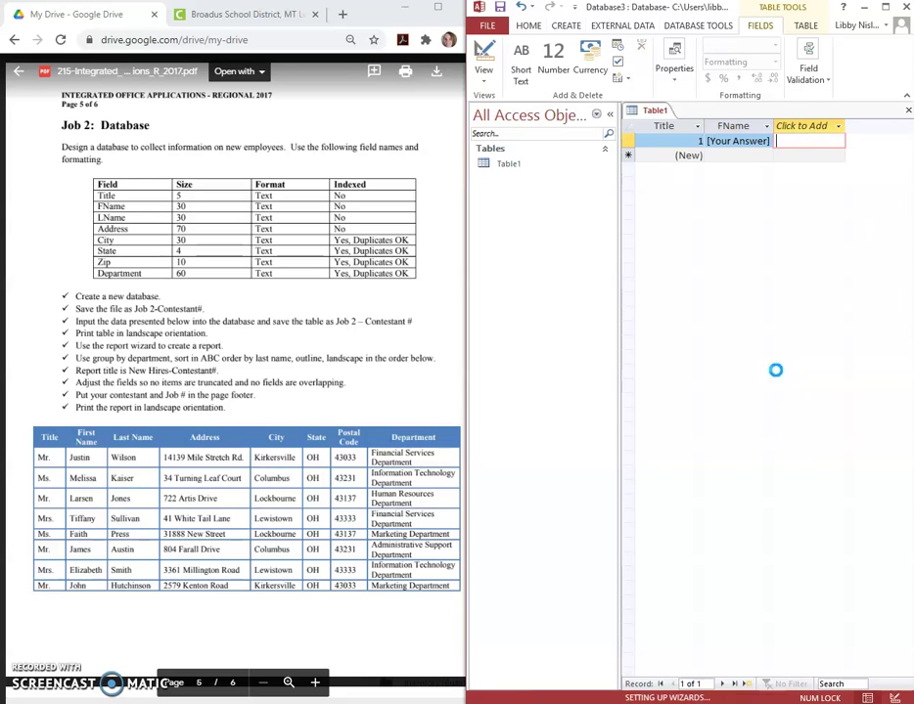
click(812, 223)
click(650, 379)
- Delete the FName field together with its data
click(742, 126)
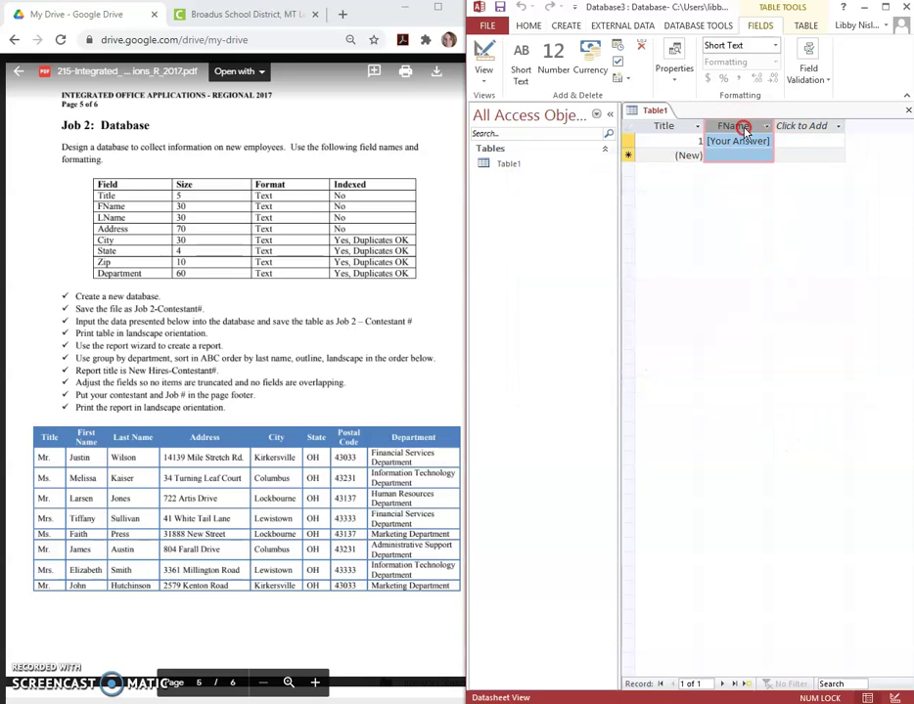
right_click(745, 128)
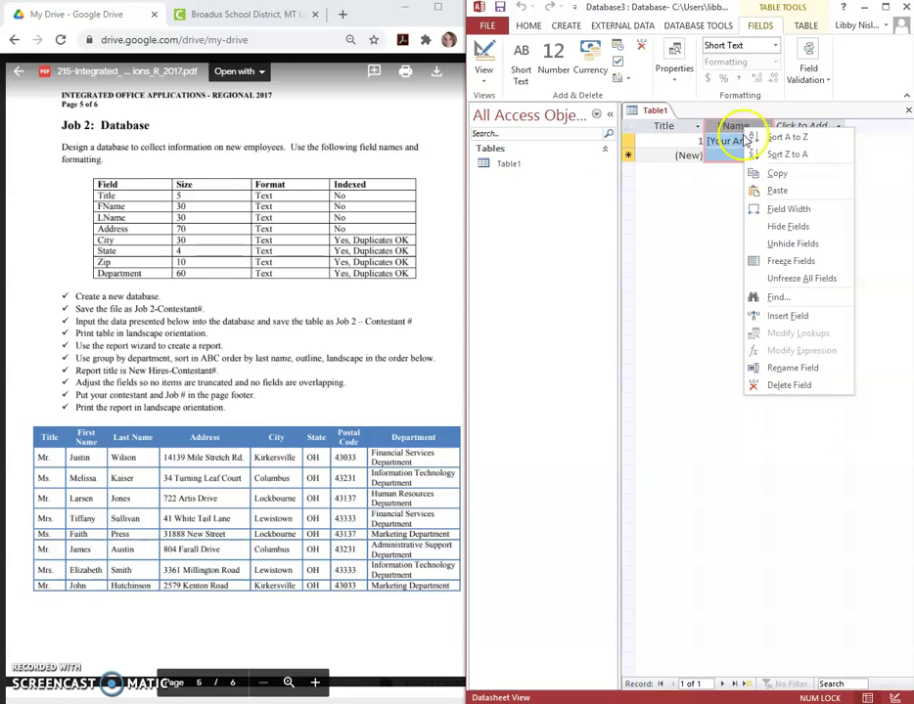
click(789, 386)
click(445, 403)
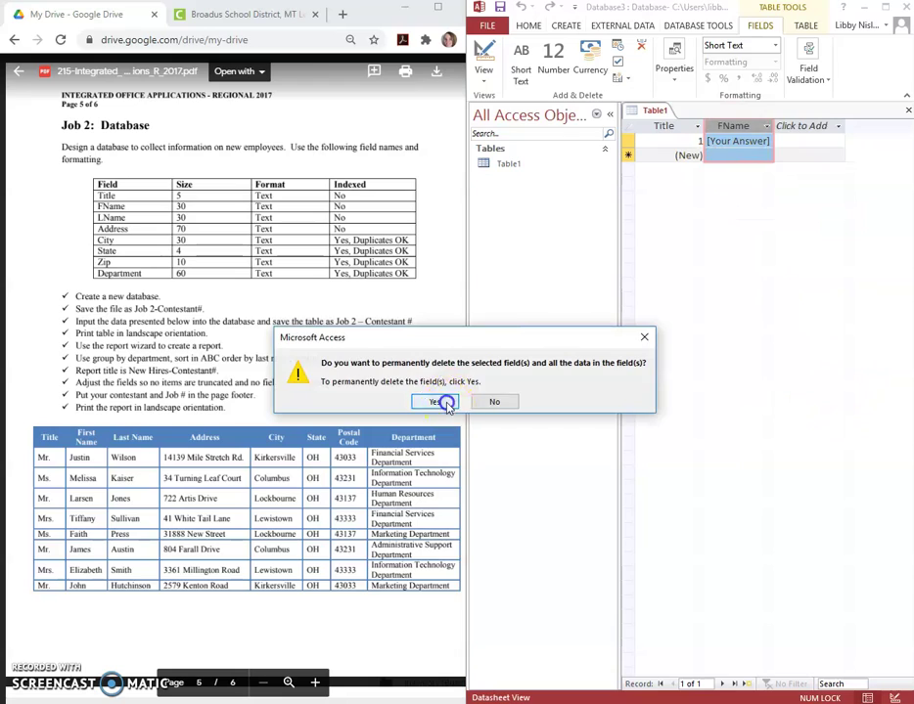
- Add a Short Text field named FName after Title
click(729, 128)
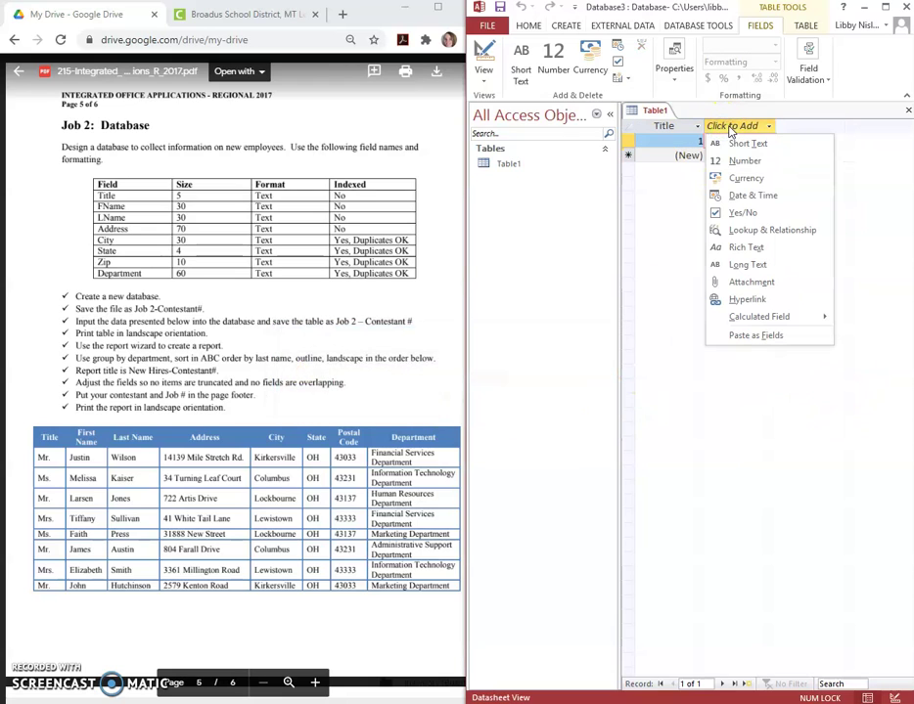
click(746, 145)
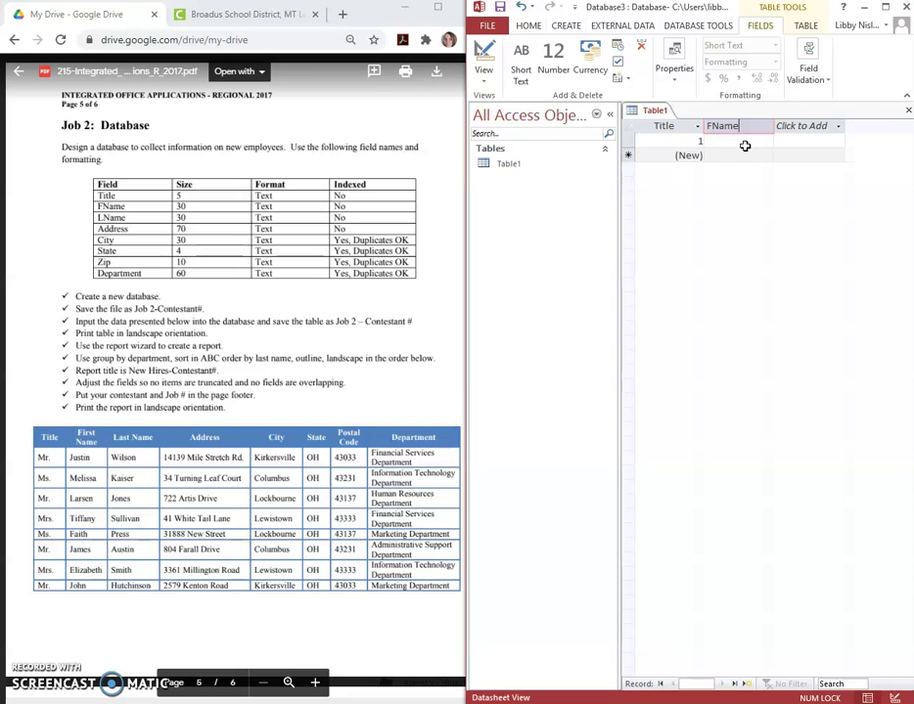
key(Return)
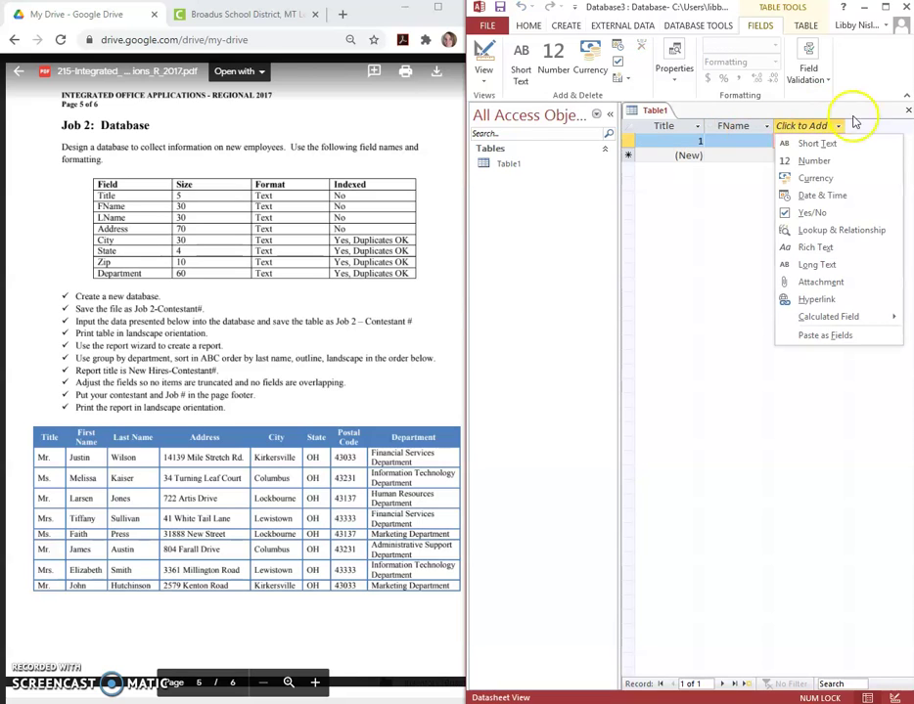
- Add two Short Text fields named LName and Address after FName
click(815, 143)
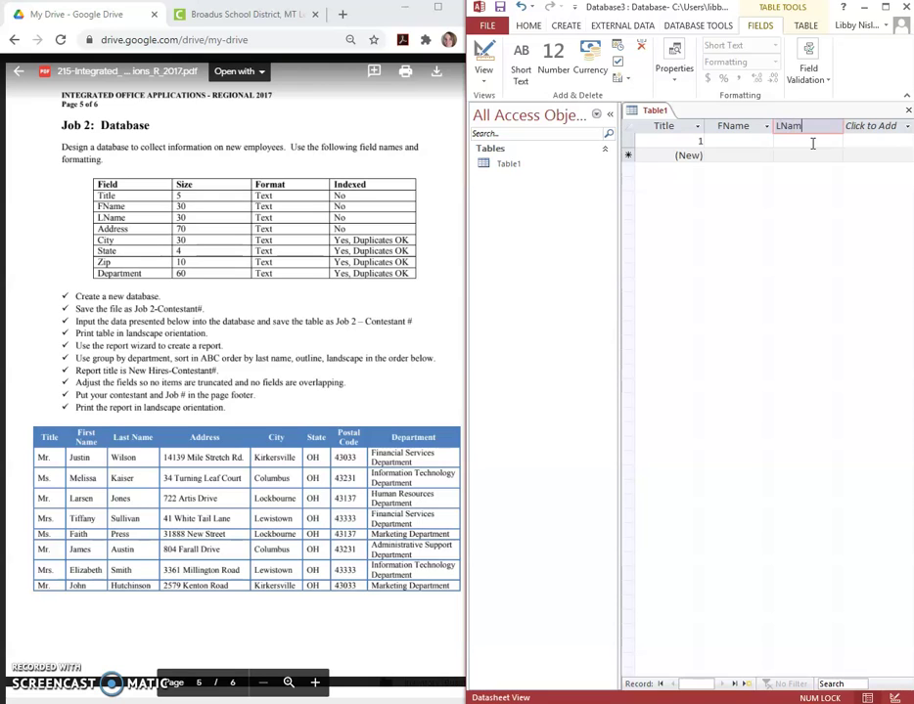
click(863, 125)
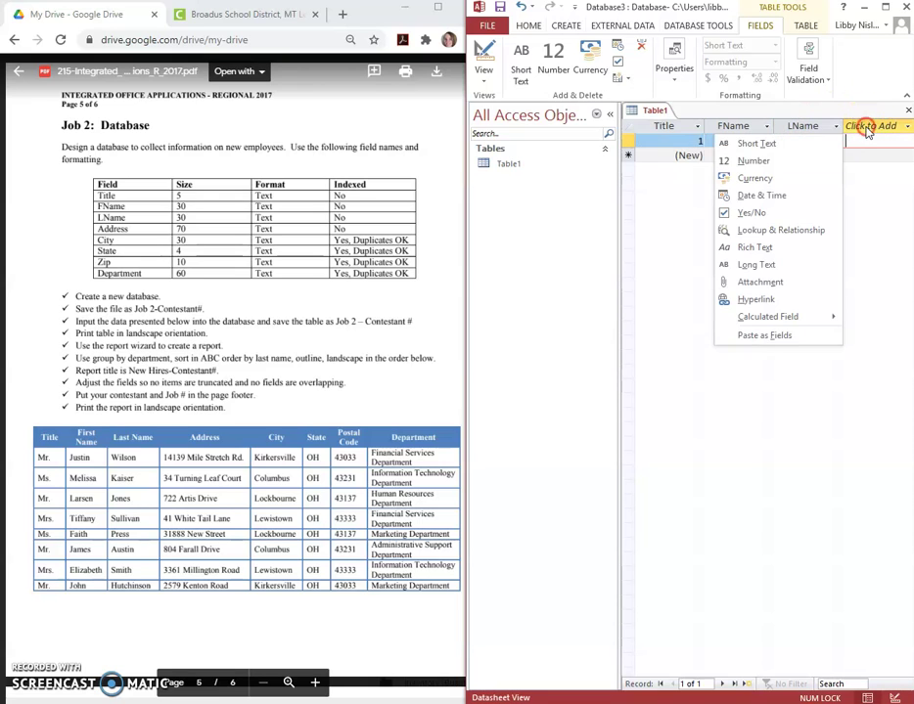
click(788, 150)
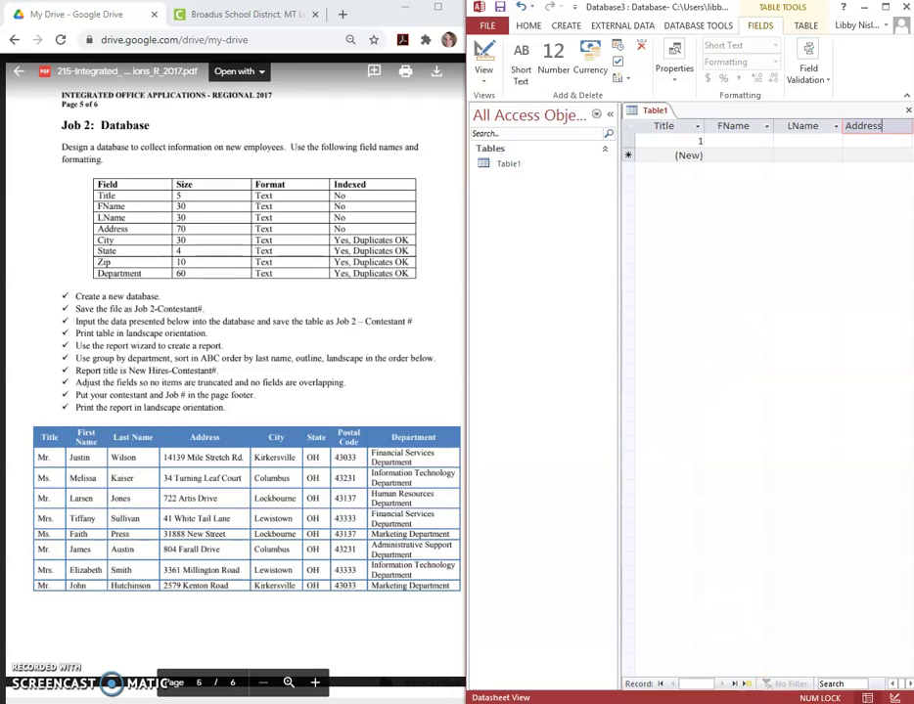
- Widen the Access window and add a Short Text field named City after Address
drag(467, 564, 402, 563)
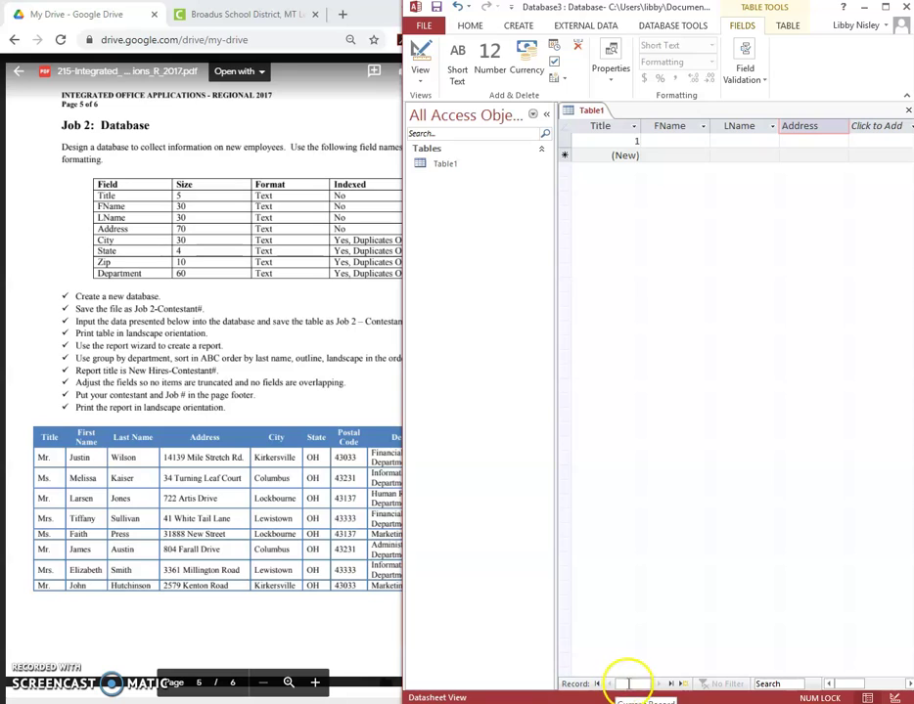
click(883, 133)
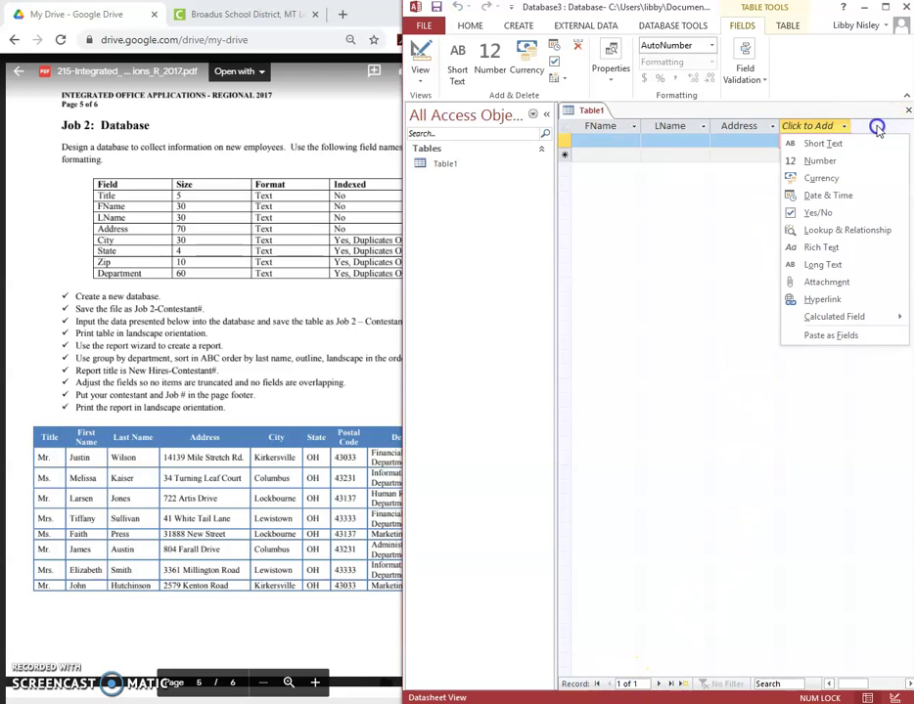
click(815, 142)
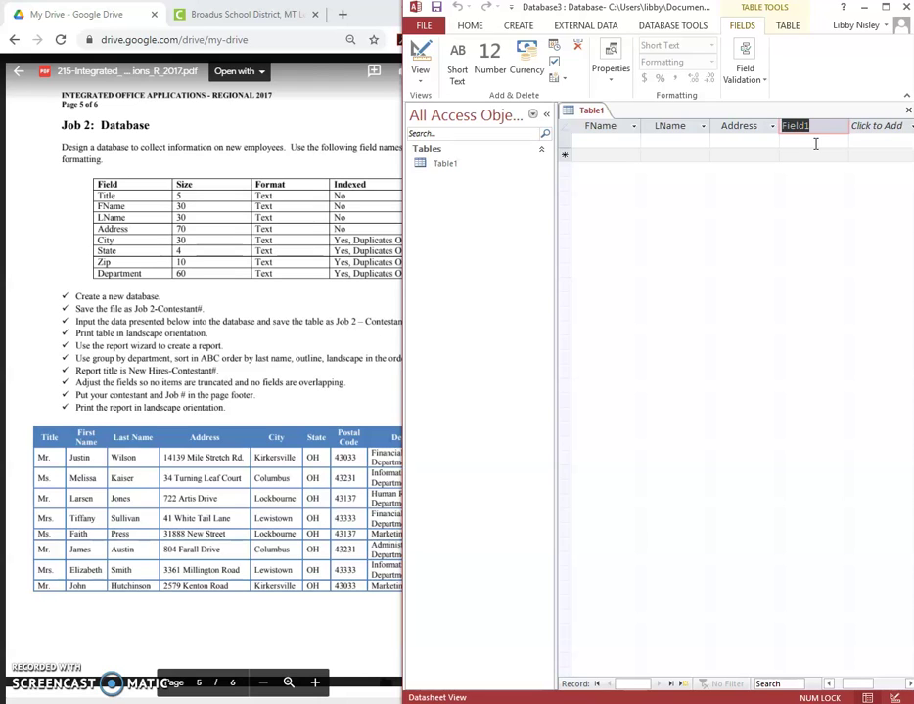
click(861, 130)
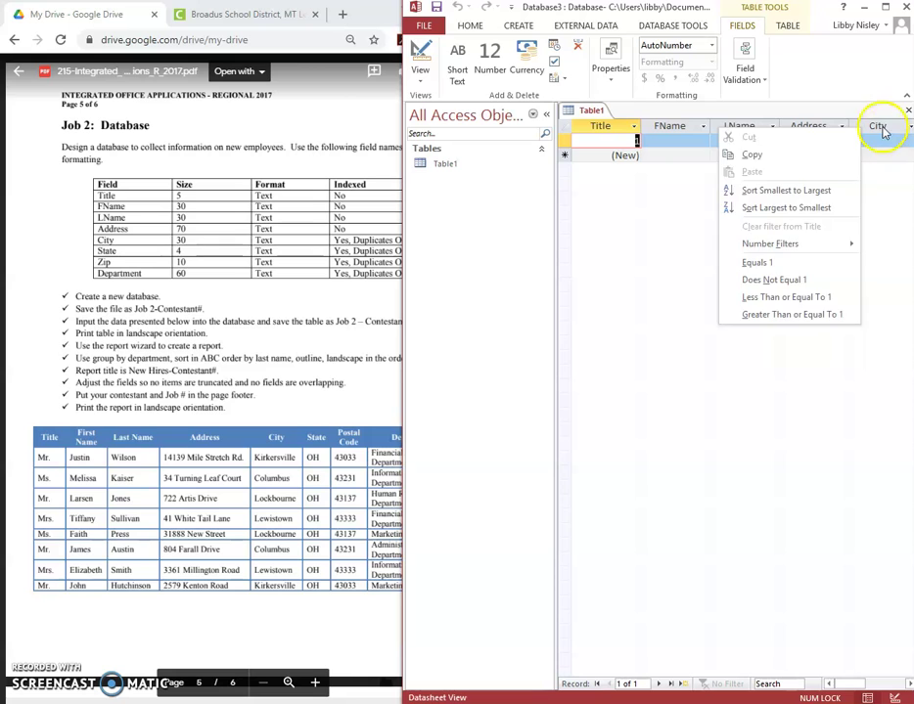
click(877, 175)
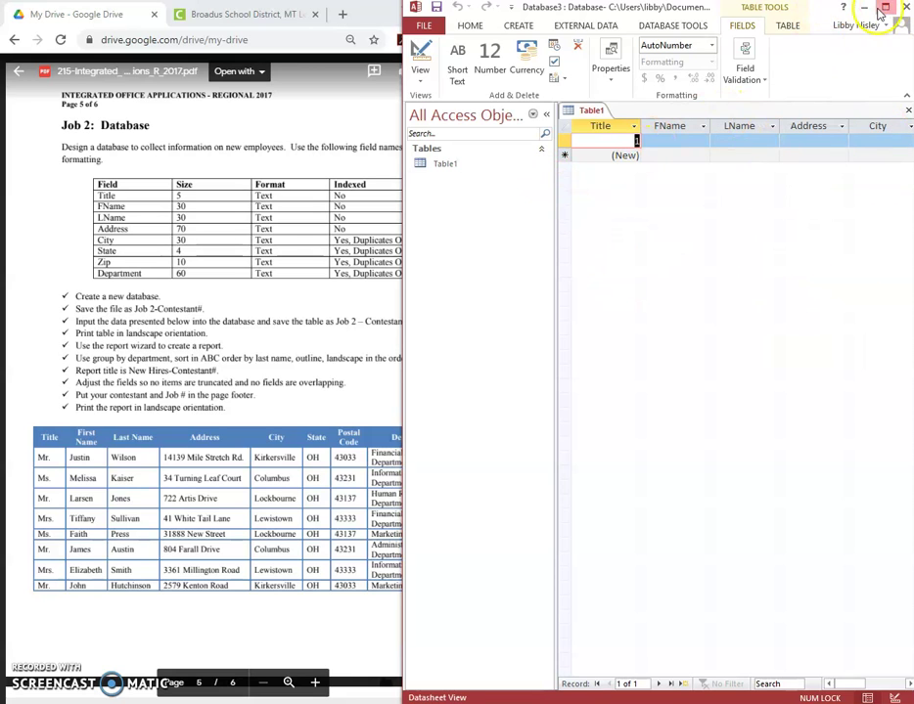
- Maximize the Access window and add Short Text fields named State and Zipcode after City
double_click(661, 10)
click(545, 124)
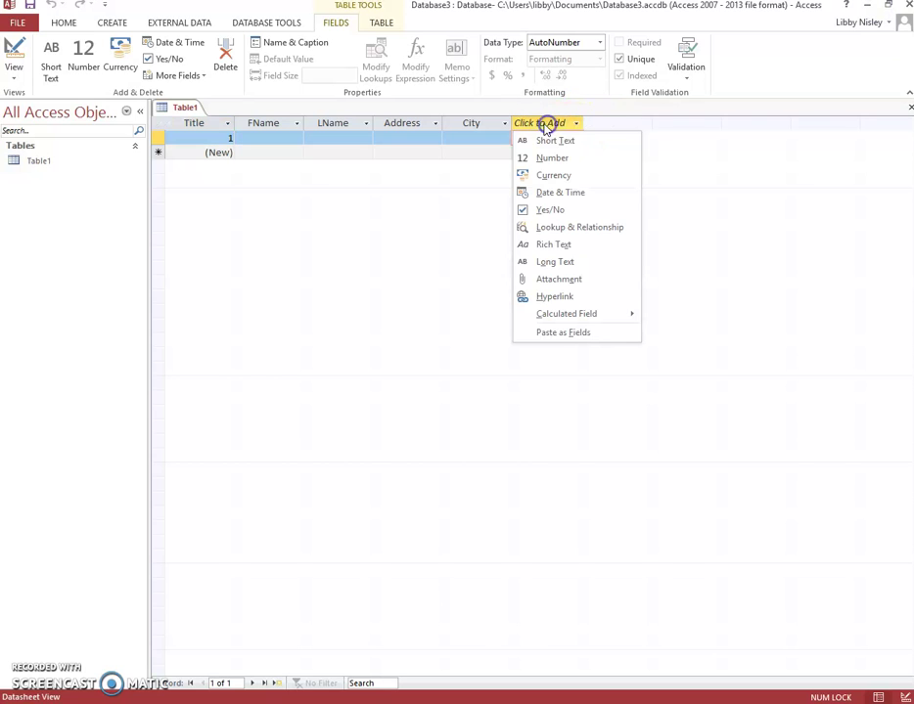
click(550, 139)
text(State)
click(606, 125)
click(632, 144)
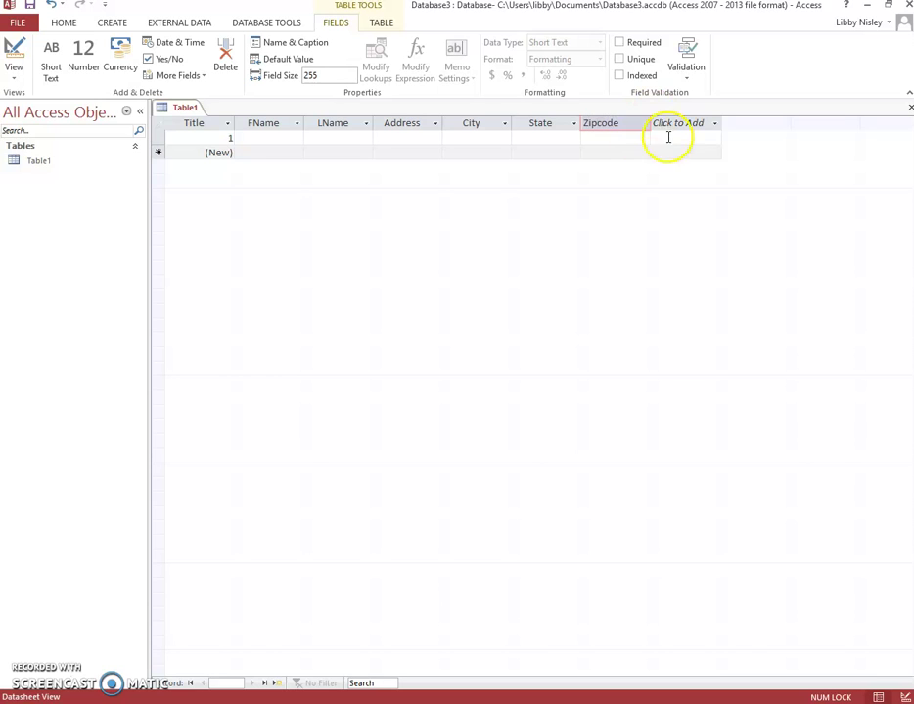
- Add a Short Text field named Department after Zipcode and restore the Access window beside the PDF instructions
click(672, 123)
click(684, 141)
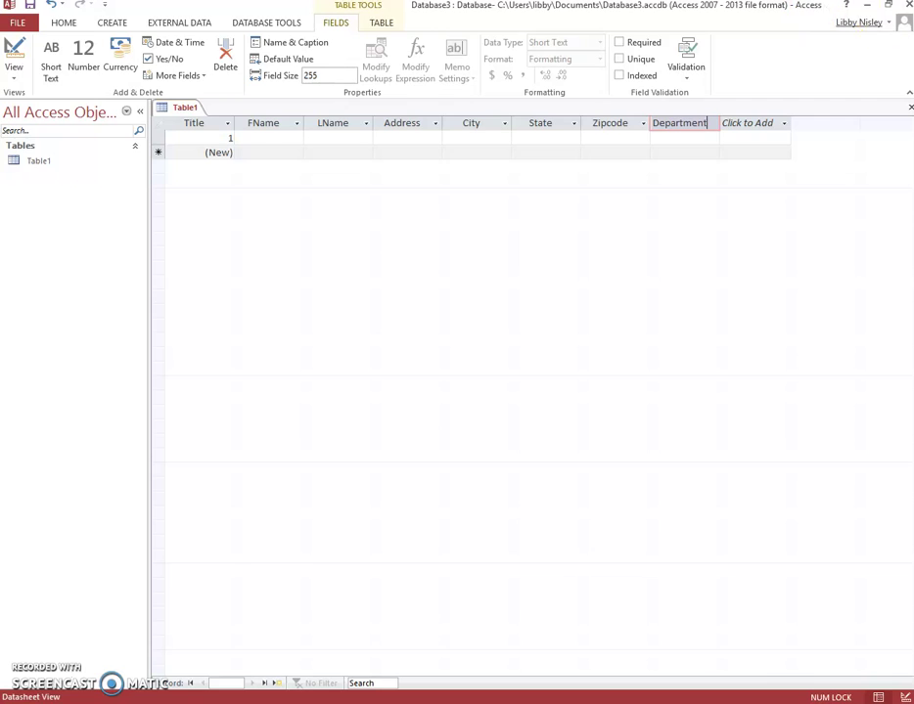
click(887, 7)
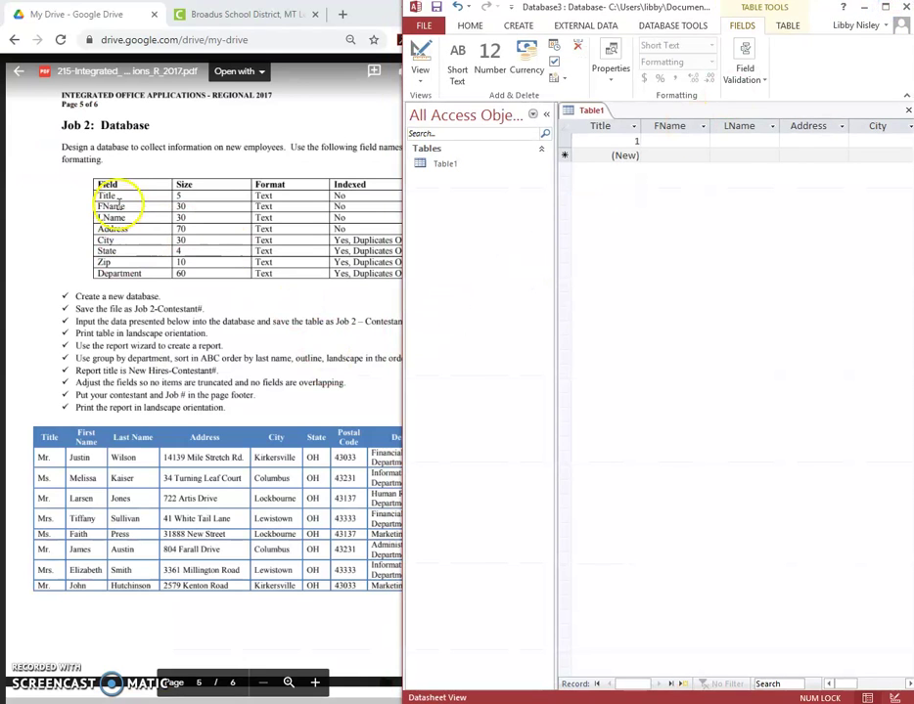
- Switch Table1 to Design View, saving the table as "Job 2 - Contestant #"
right_click(590, 113)
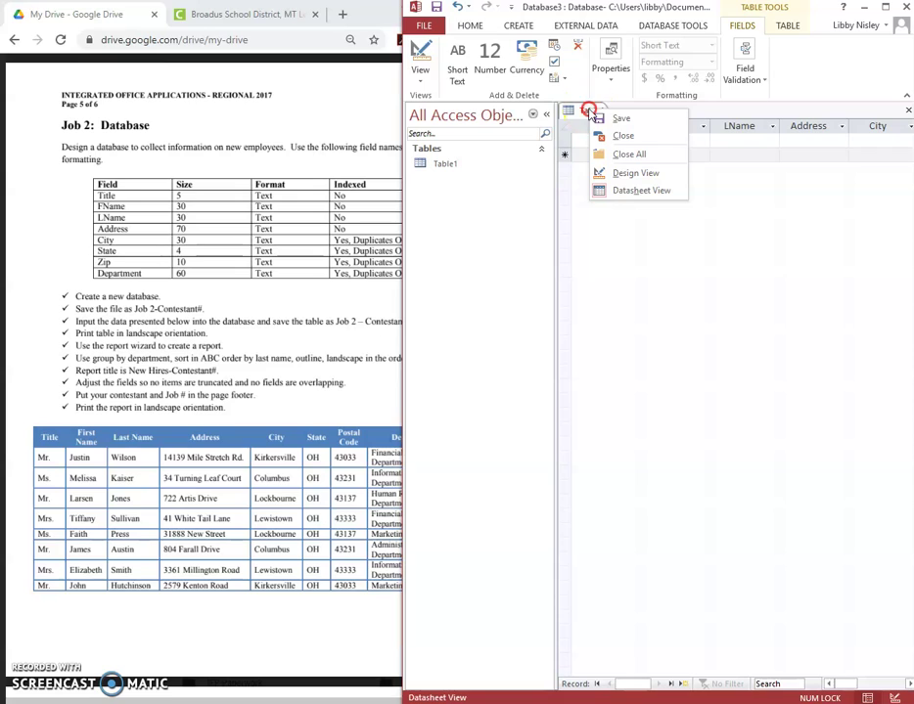
click(653, 173)
click(617, 248)
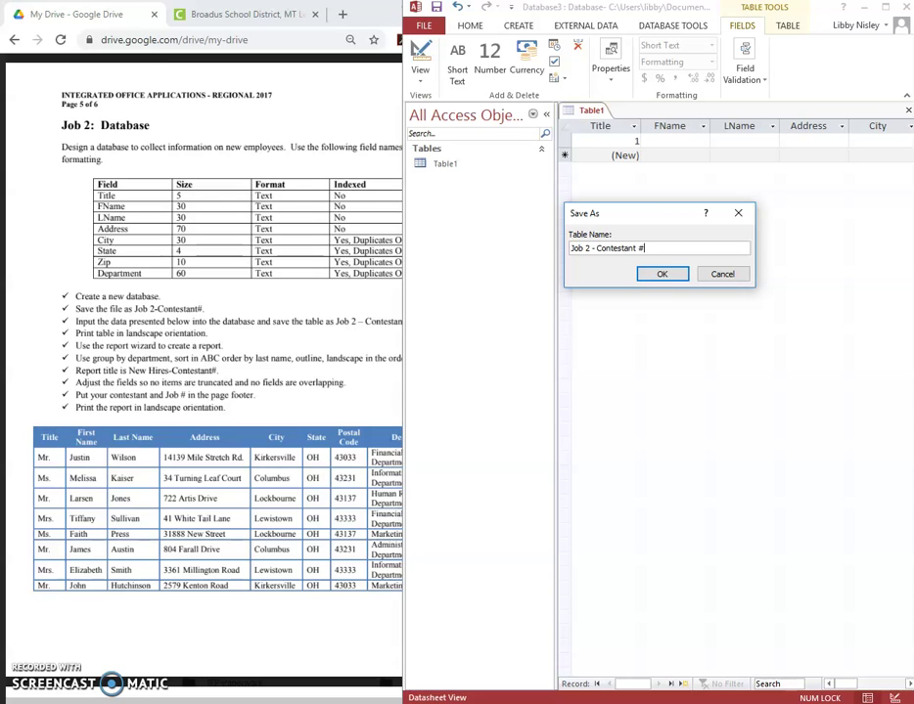
click(660, 274)
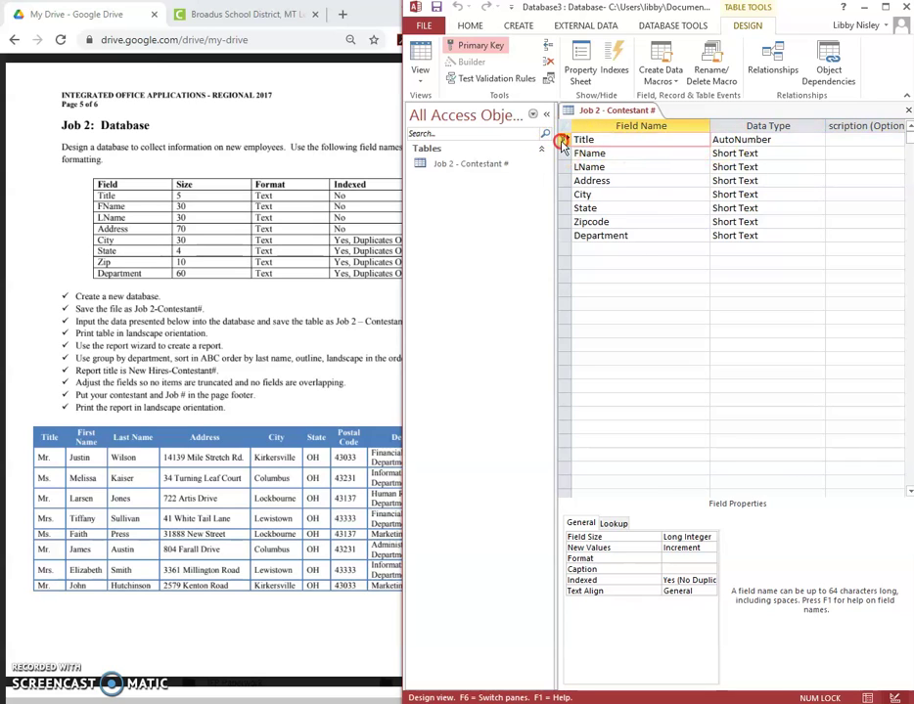
- Remove the primary key from the Title field and change its data type to Short Text
right_click(565, 139)
click(622, 149)
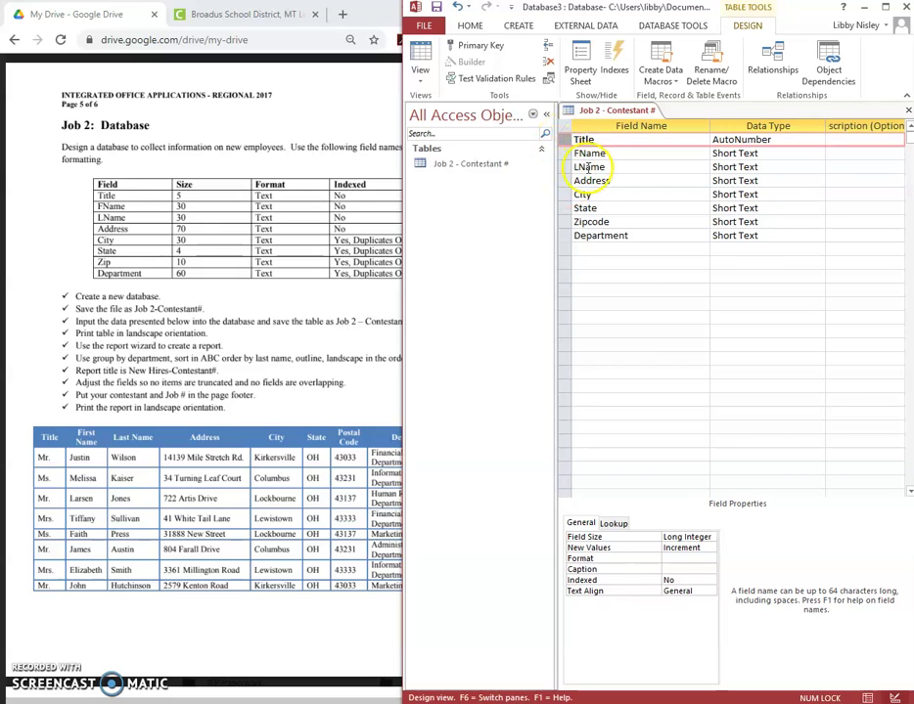
right_click(724, 140)
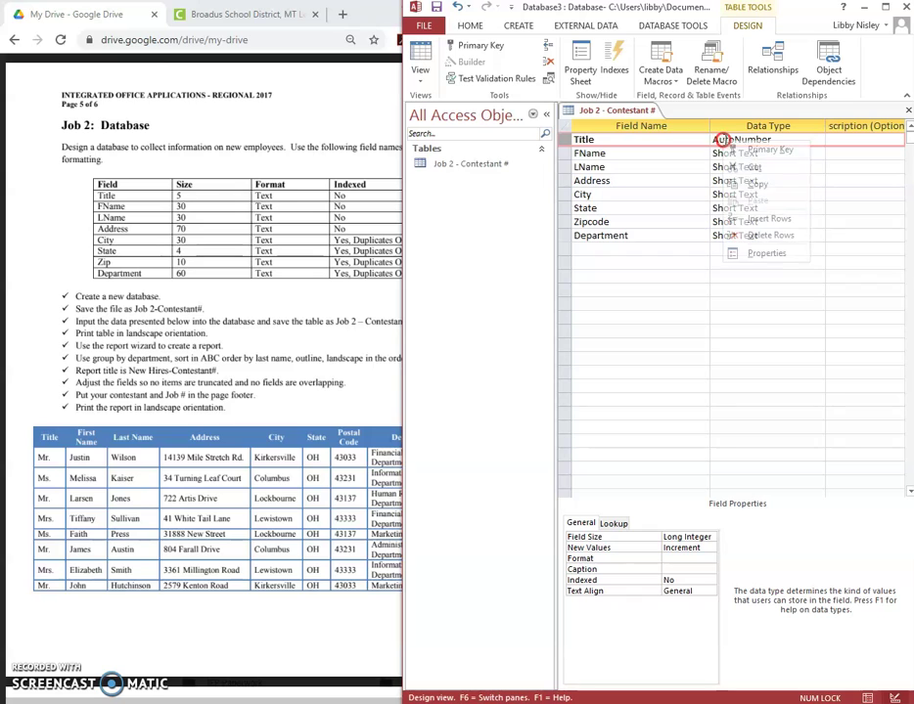
click(681, 222)
click(815, 140)
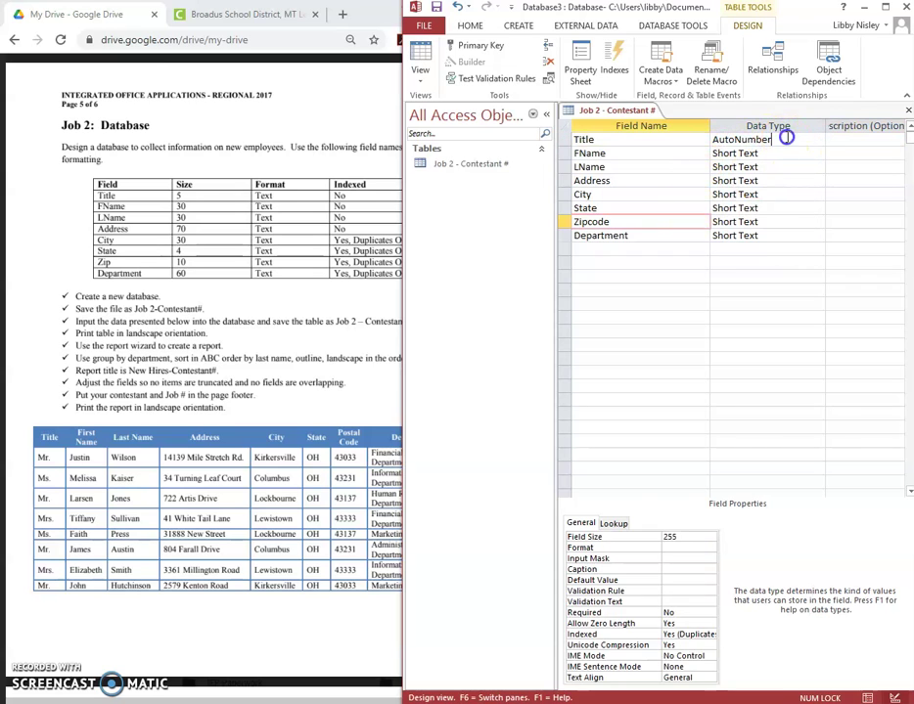
click(818, 140)
click(759, 153)
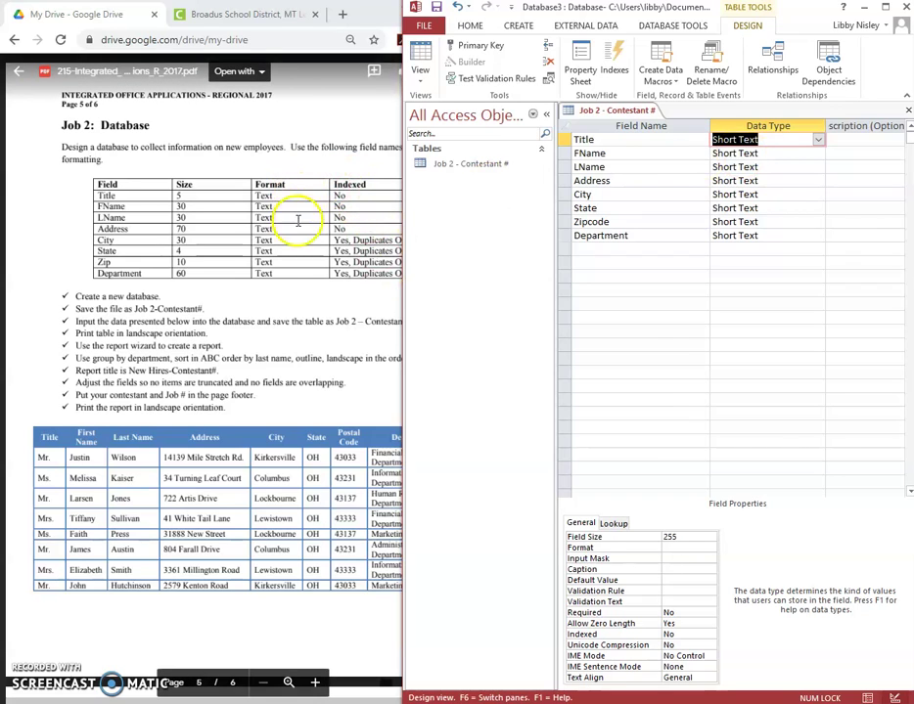
click(818, 141)
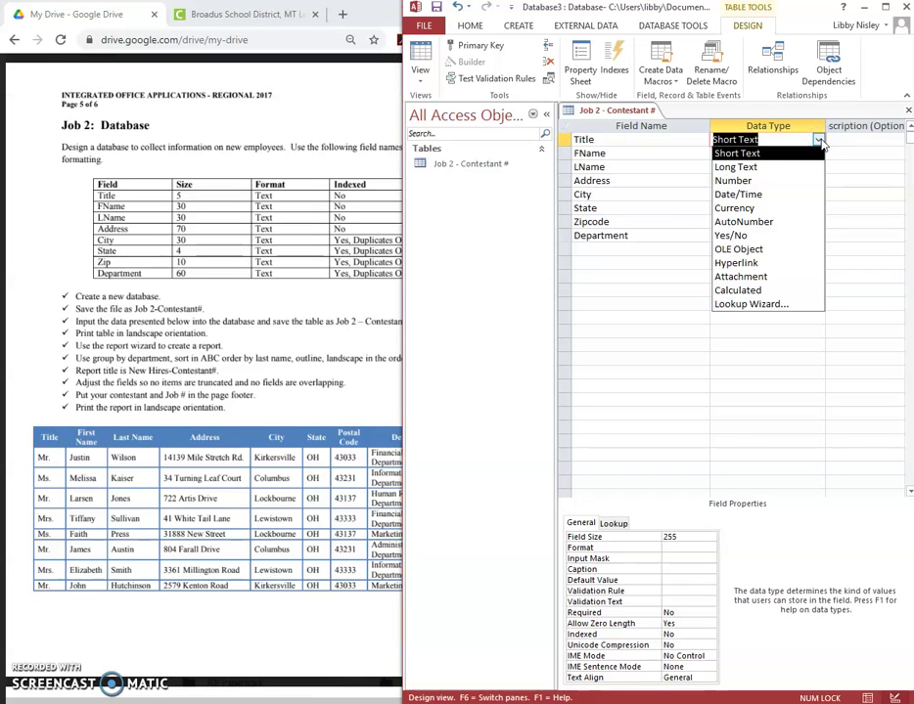
click(818, 141)
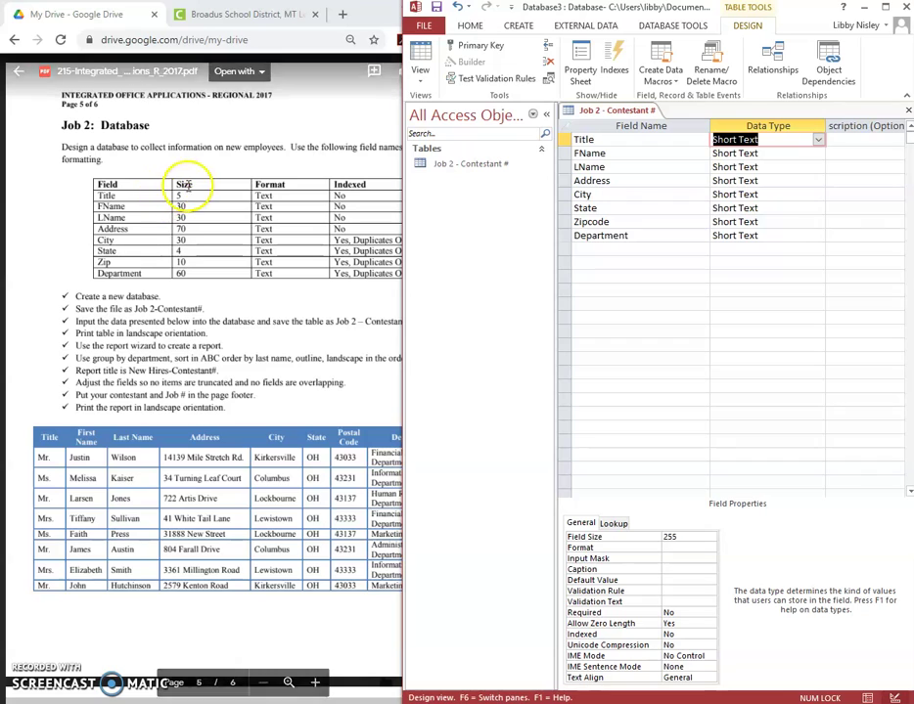
- Set the field size of Title to 5 and of FName to 30
click(683, 540)
text(5)
click(734, 154)
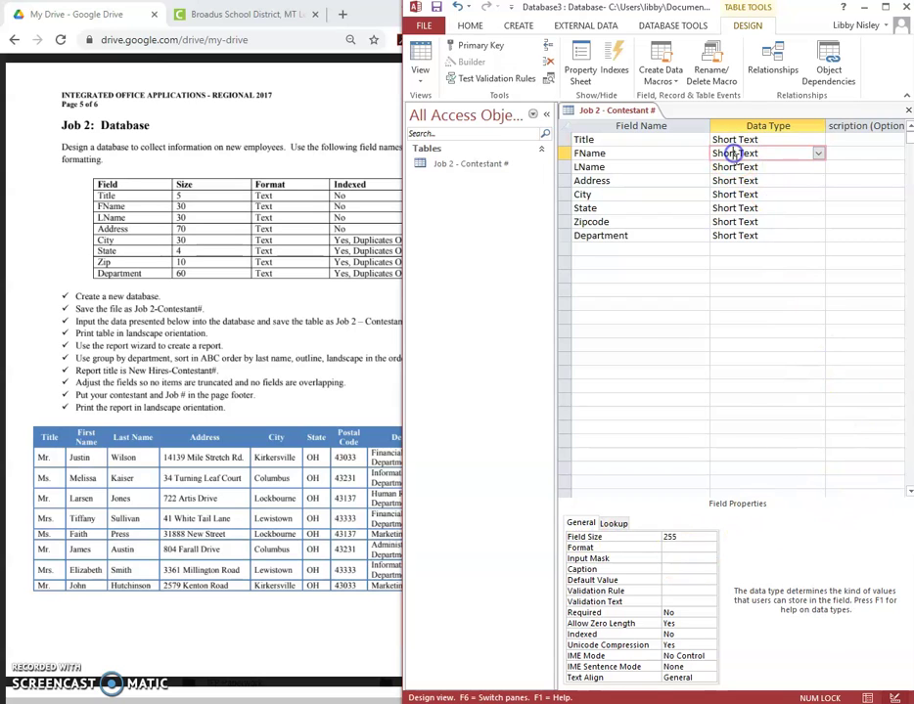
double_click(690, 537)
text(30)
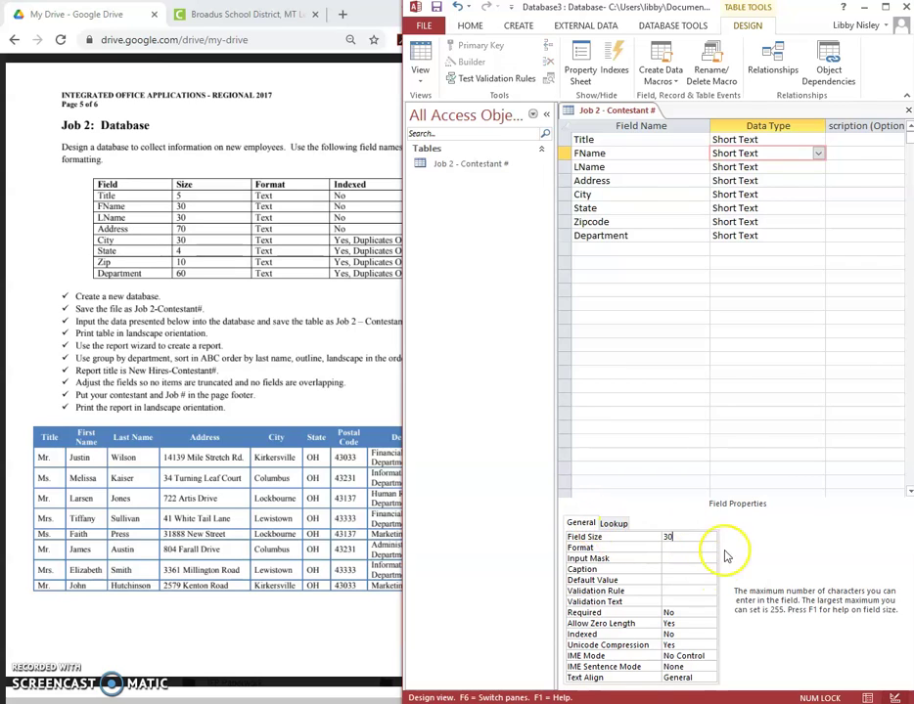
- Set the field size of LName to 30 and of Address to 70
click(742, 167)
double_click(675, 538)
text(30)
click(738, 181)
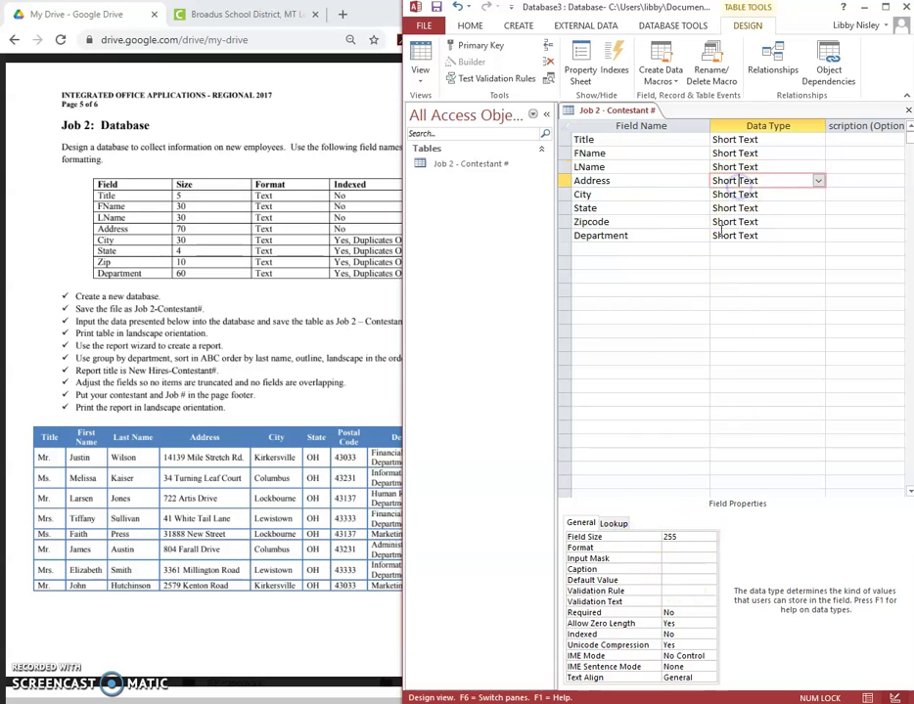
click(617, 535)
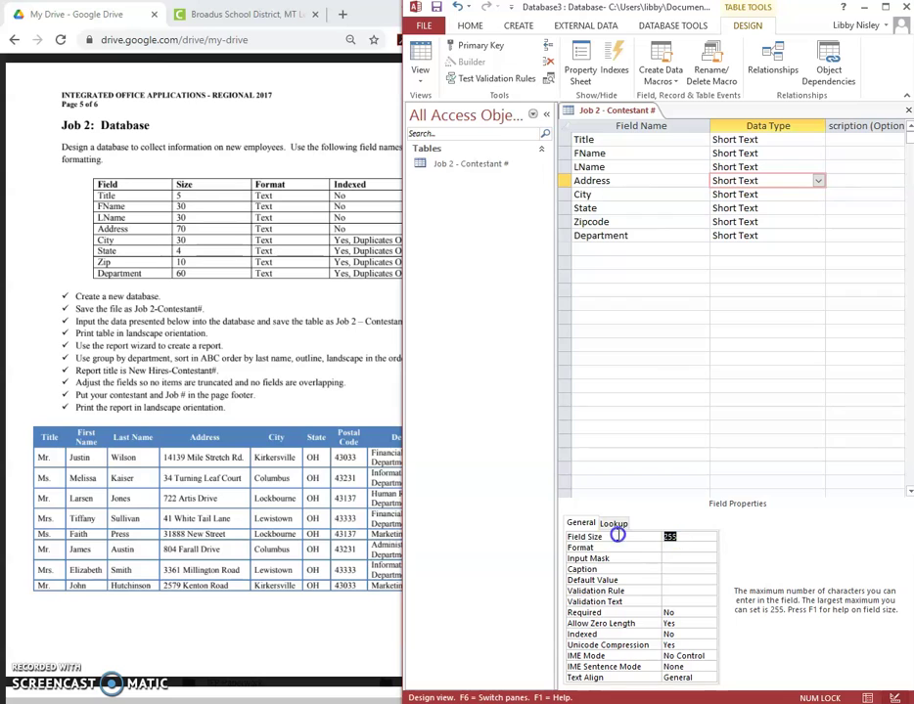
text(70)
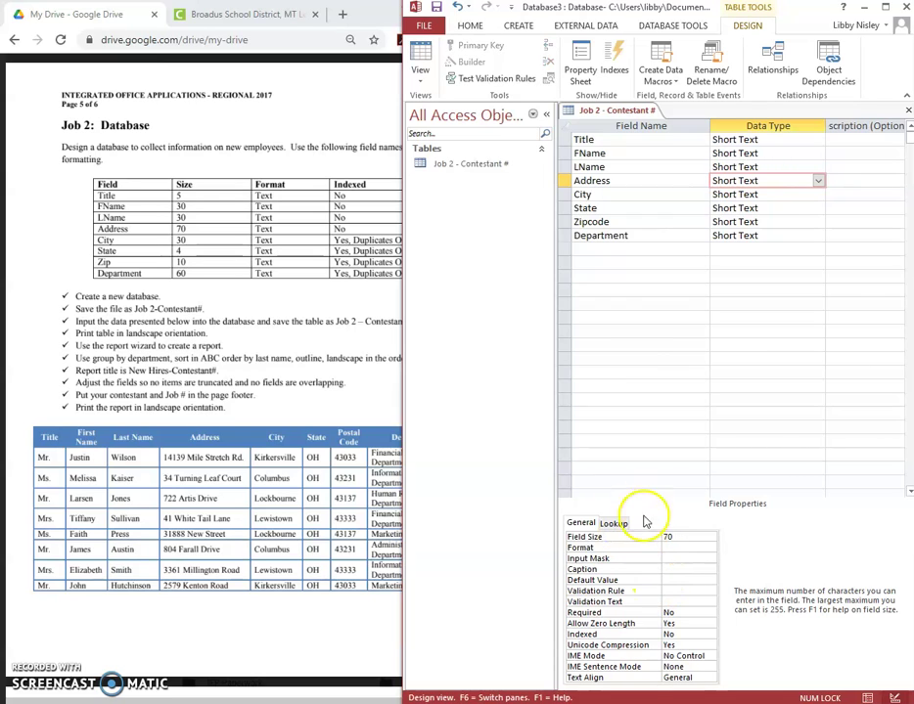
- Set the field size of City to 30 and of State to 4
click(771, 195)
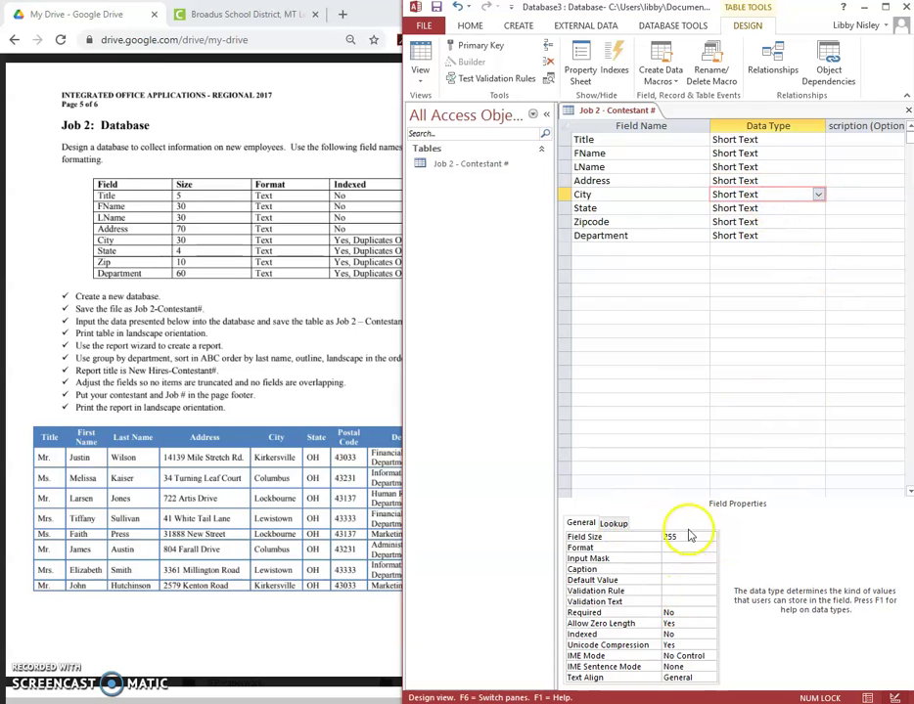
click(614, 534)
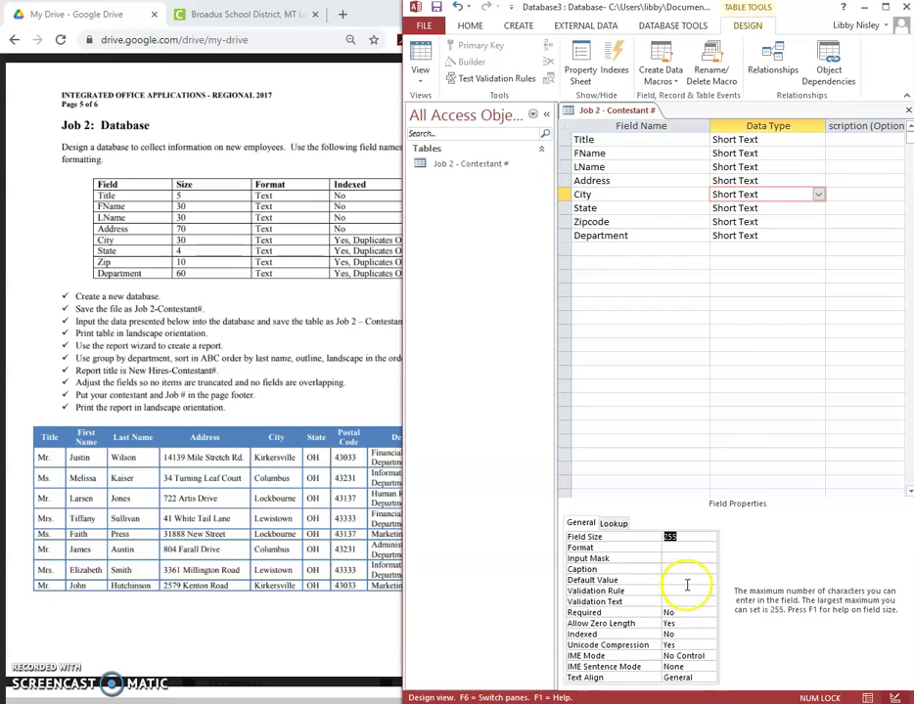
text(30)
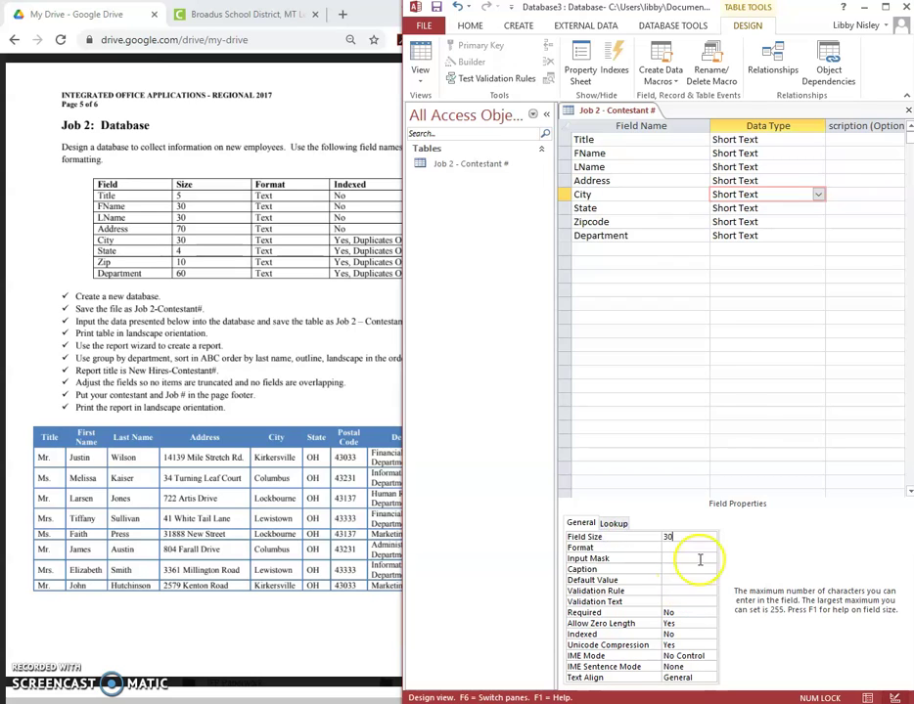
click(751, 208)
click(631, 533)
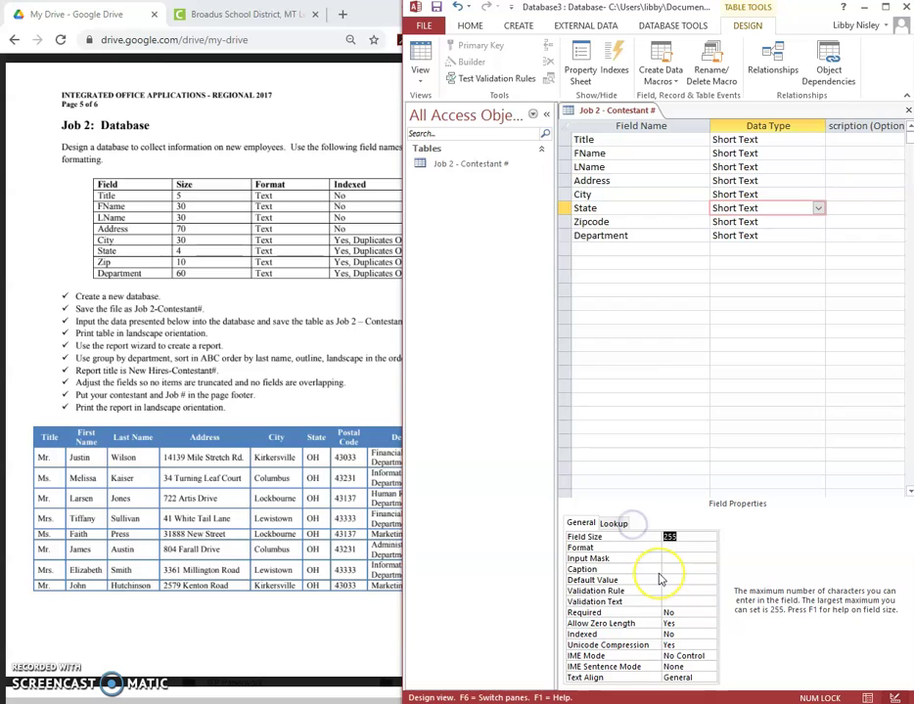
text(4)
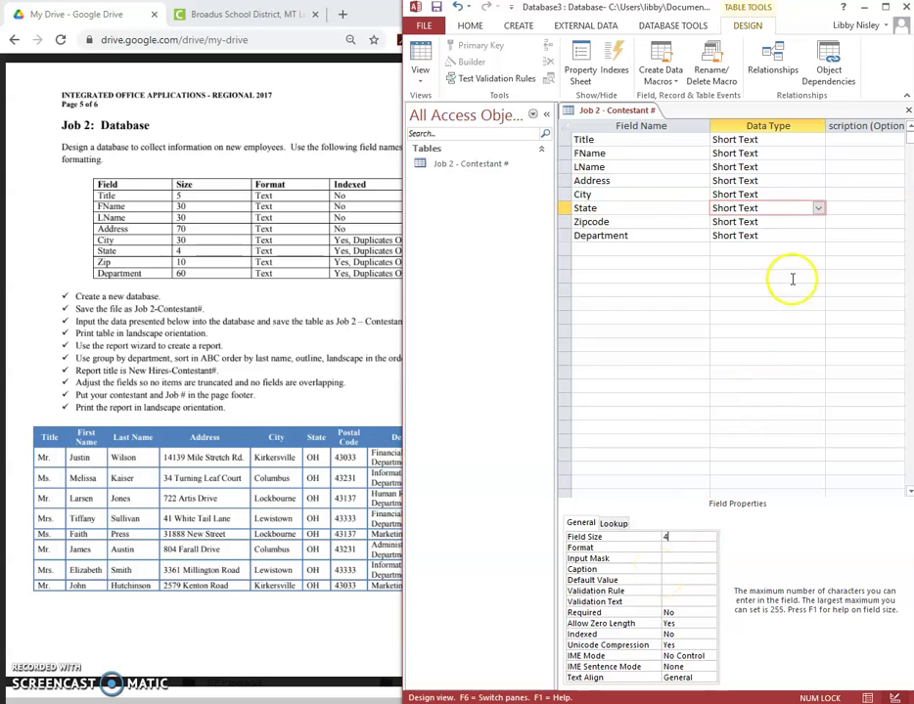
- Set the field size of Zipcode to 10 and of Department to 60
click(768, 222)
click(644, 534)
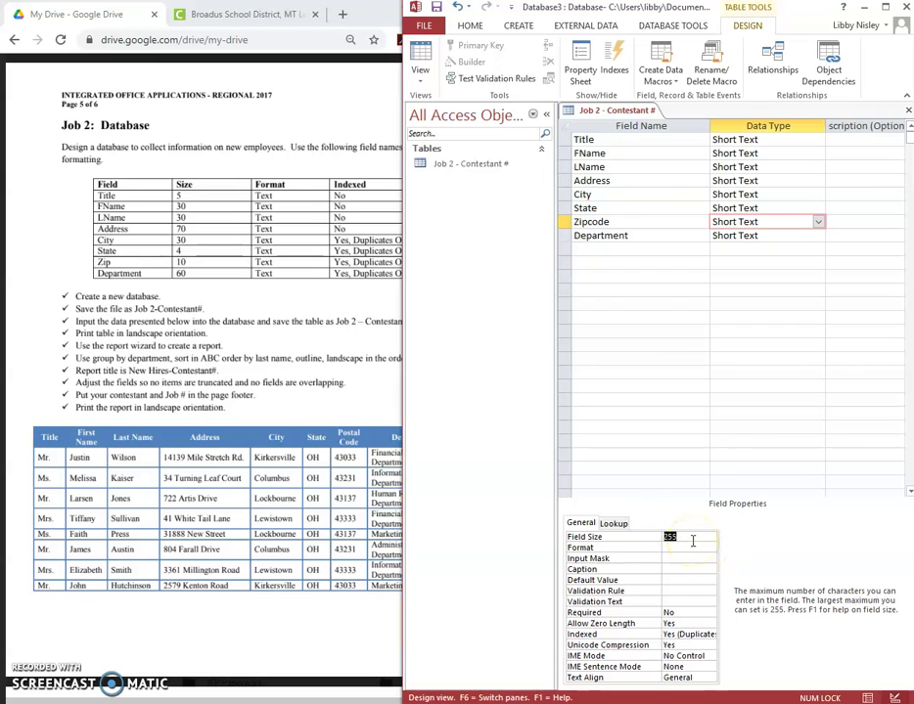
text(10)
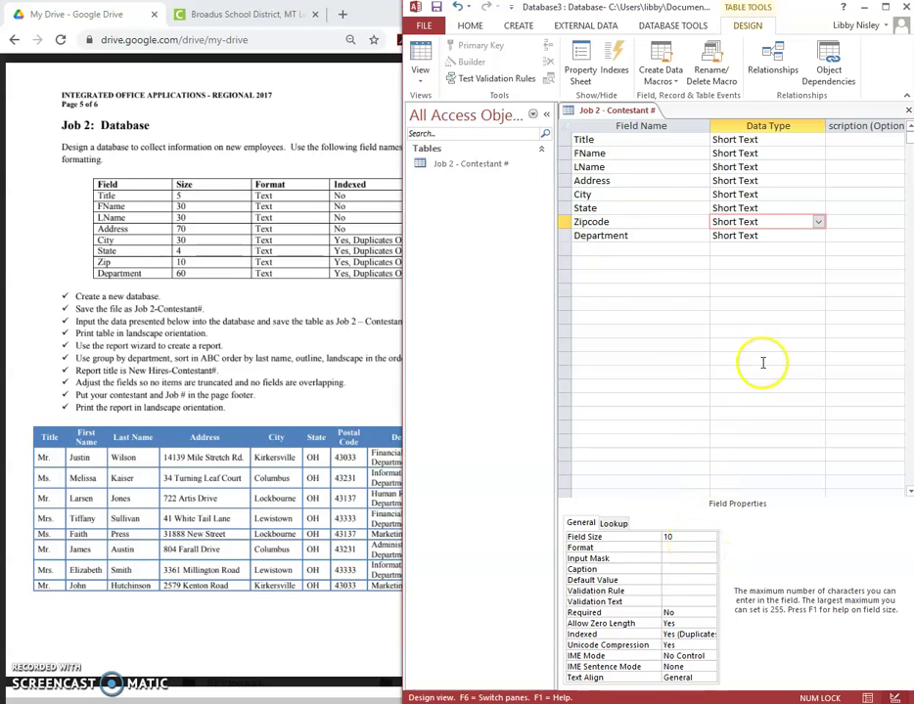
click(758, 236)
click(686, 539)
click(648, 543)
text(60)
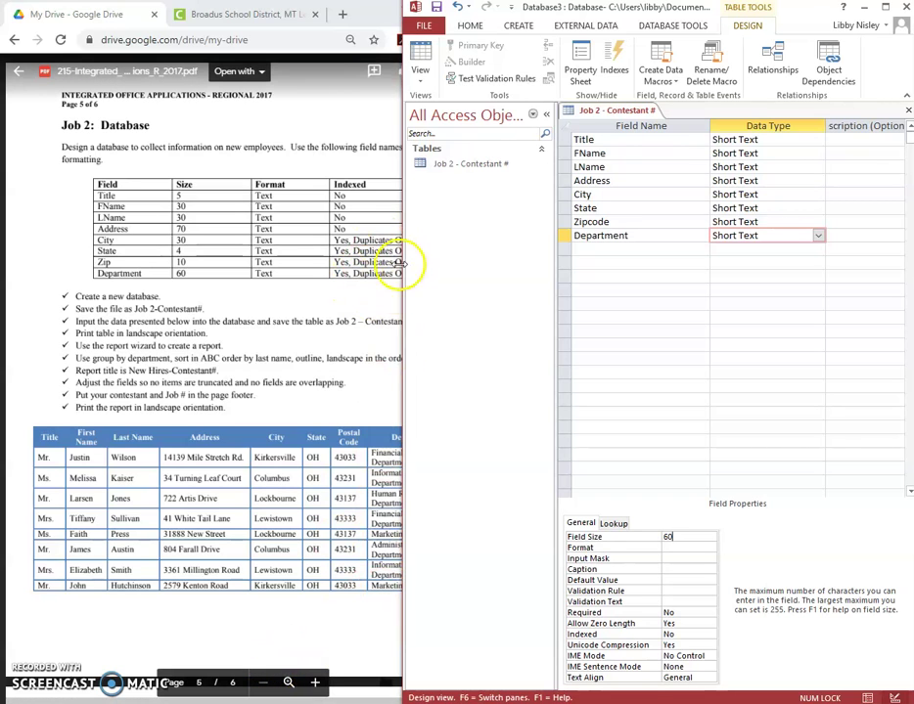
- Check the Indexed property of Title, FName, LName and Address, and set City's Indexed property to Yes (Duplicates OK)
click(734, 252)
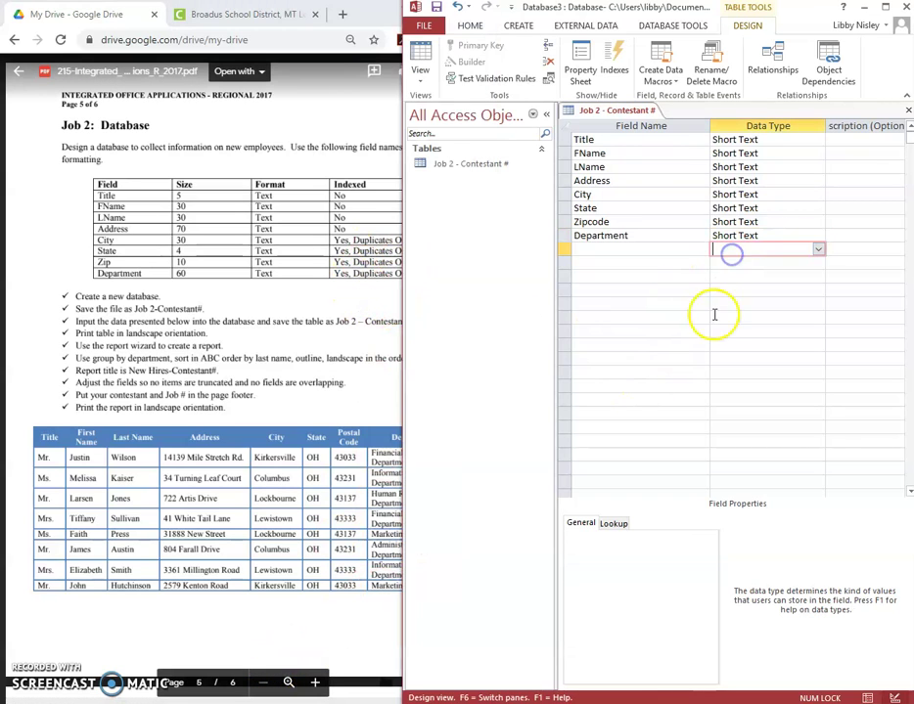
click(795, 139)
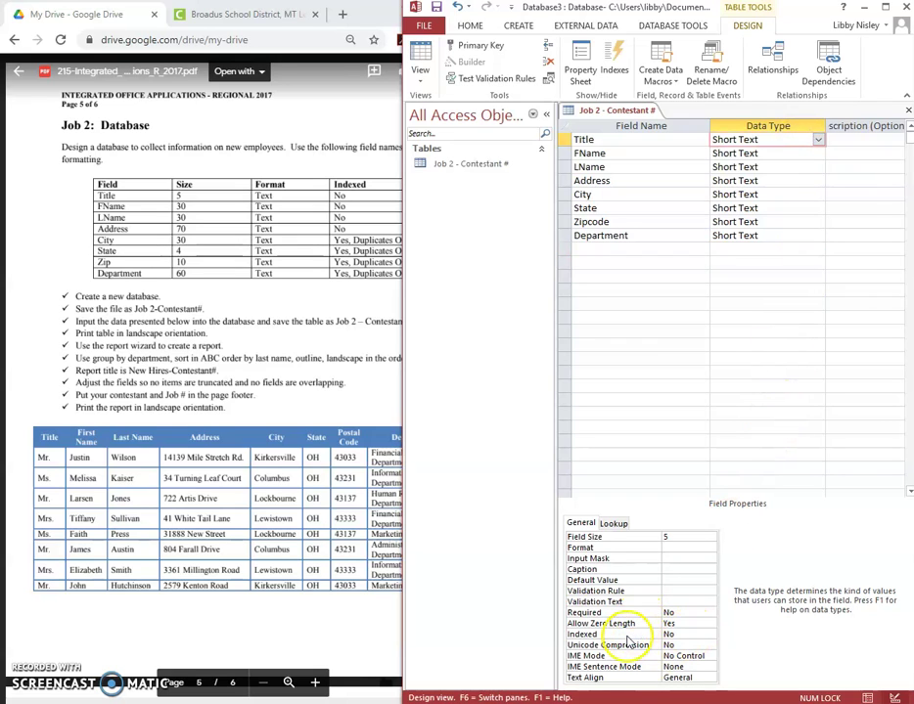
click(780, 155)
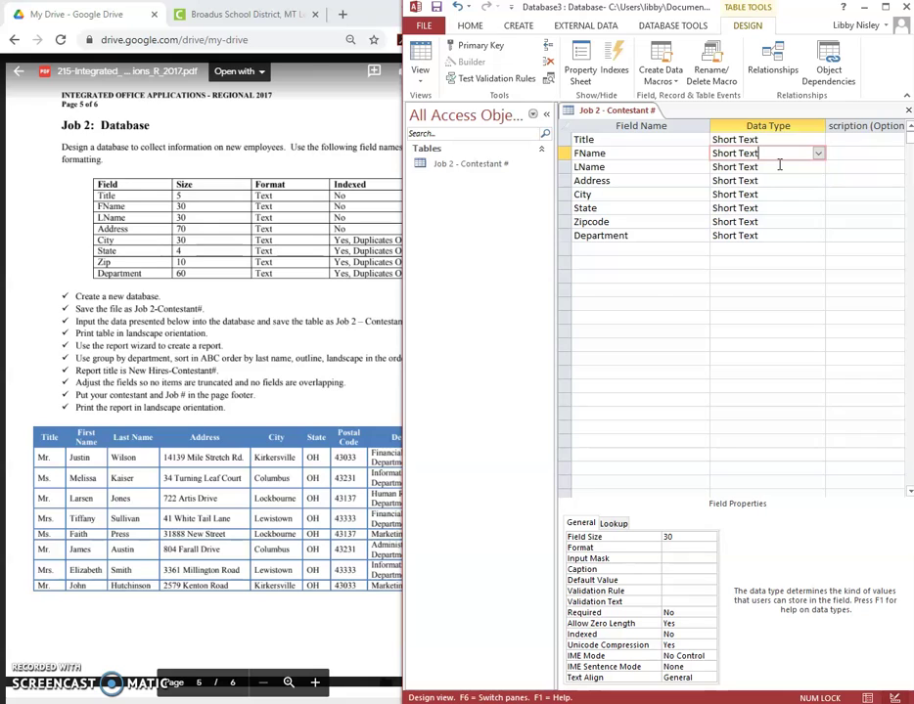
click(778, 165)
click(781, 180)
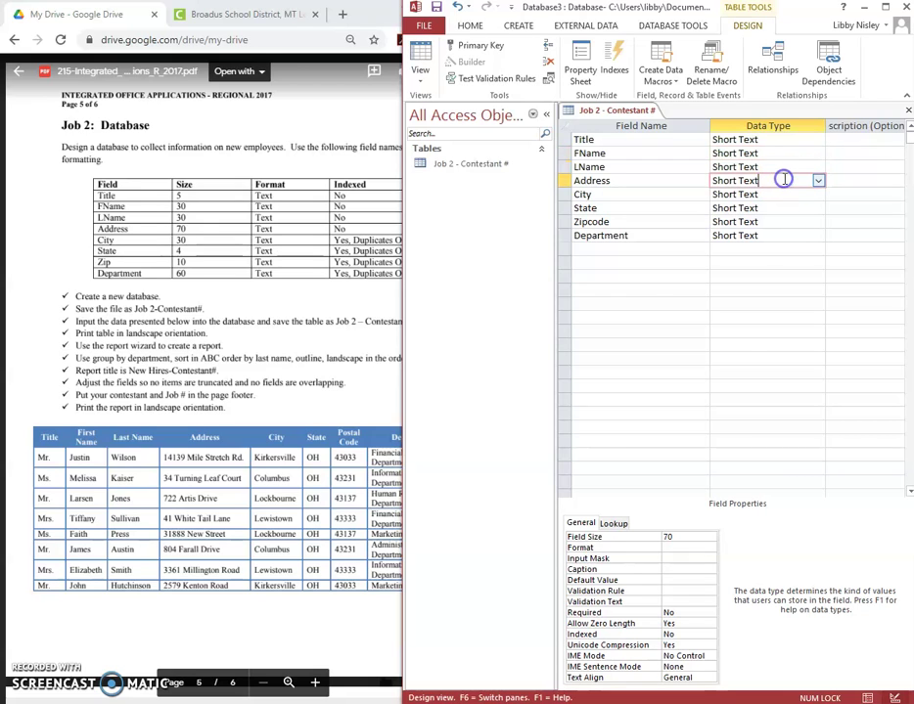
click(778, 194)
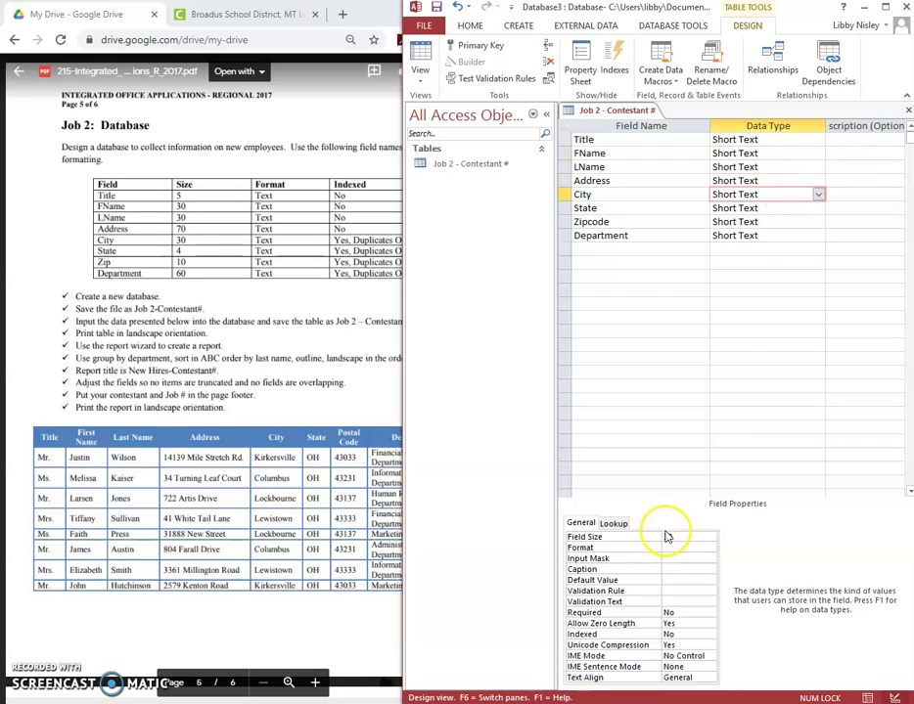
click(679, 633)
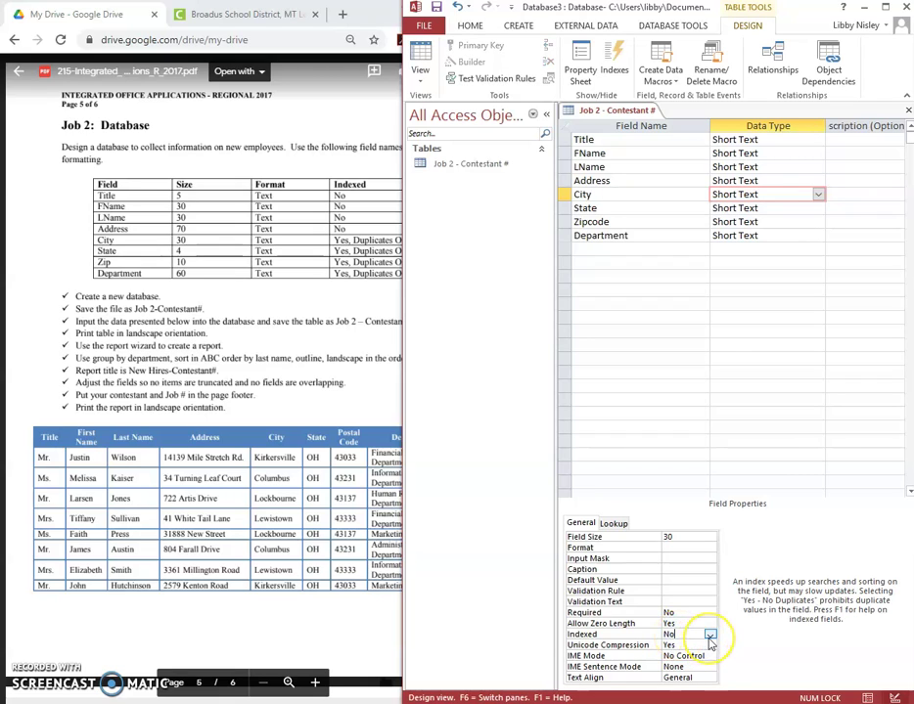
click(709, 635)
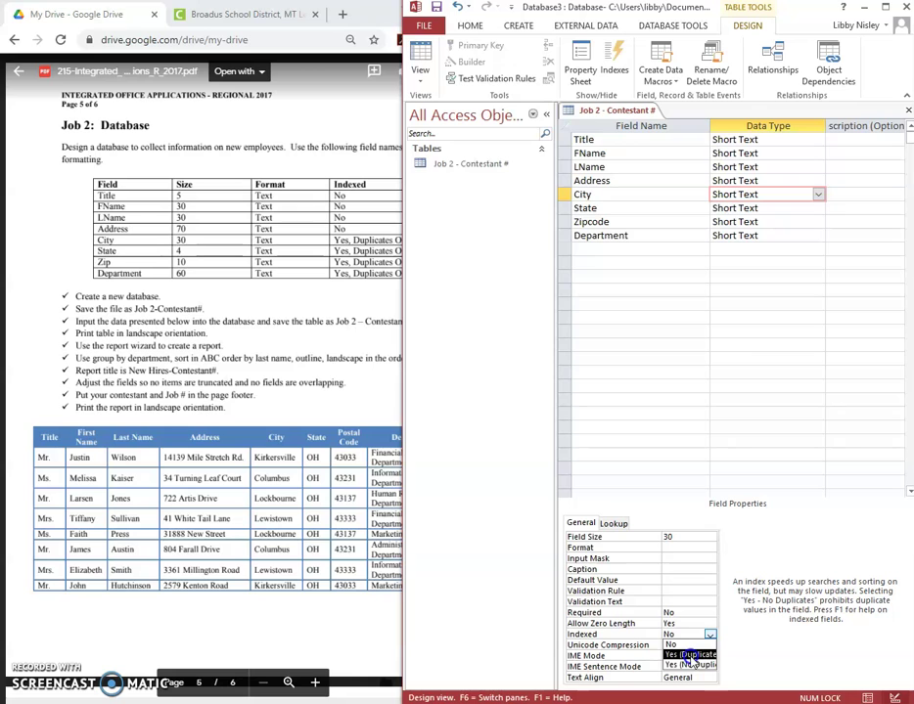
click(690, 656)
- Maximize the Access window and set the State field's Indexed property to Yes (Duplicates OK)
click(883, 8)
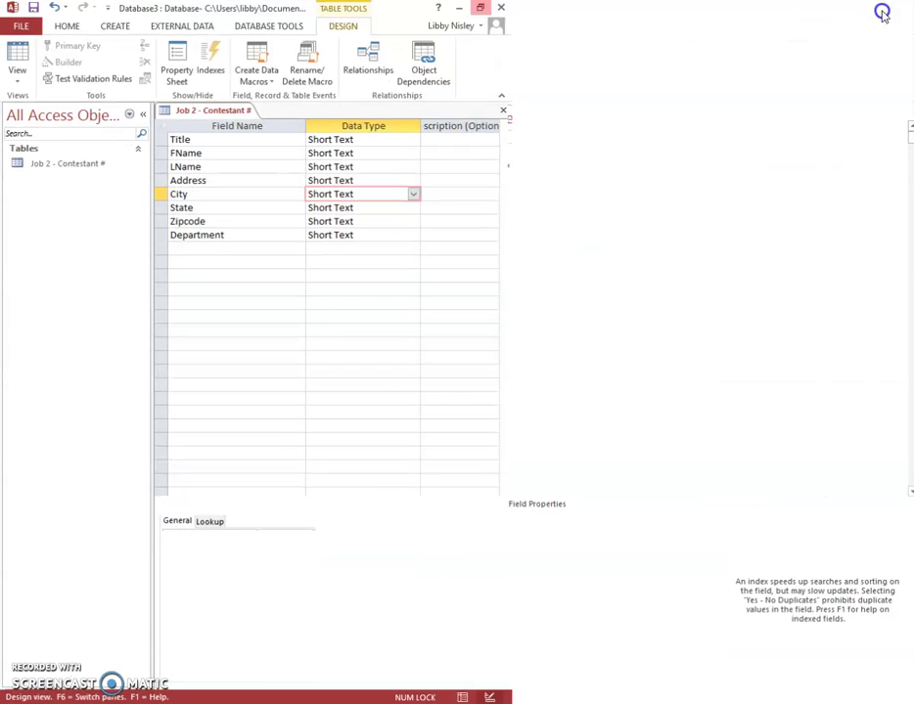
click(342, 206)
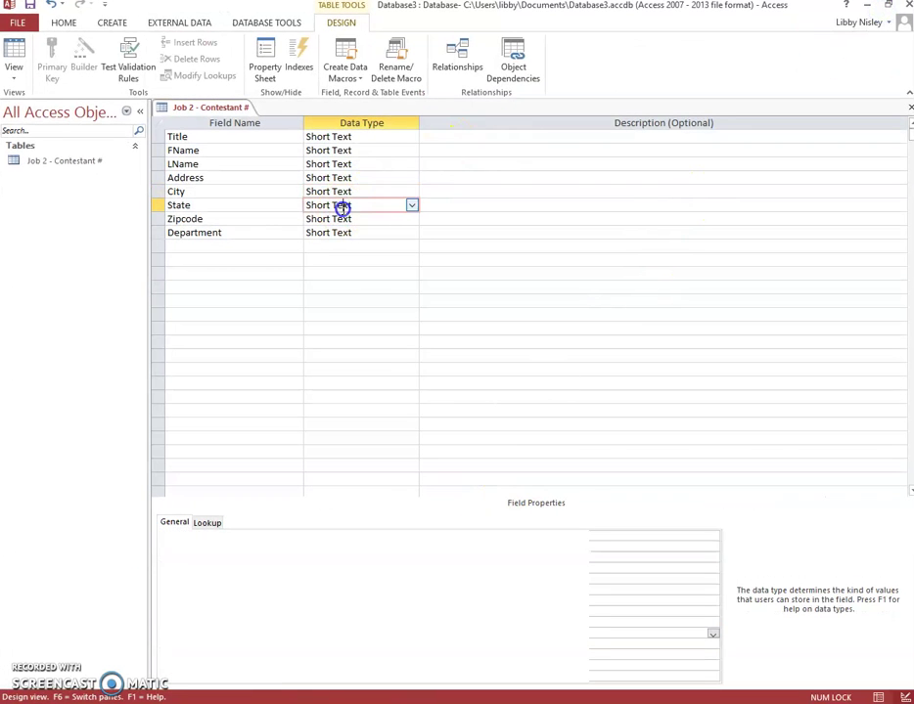
click(267, 634)
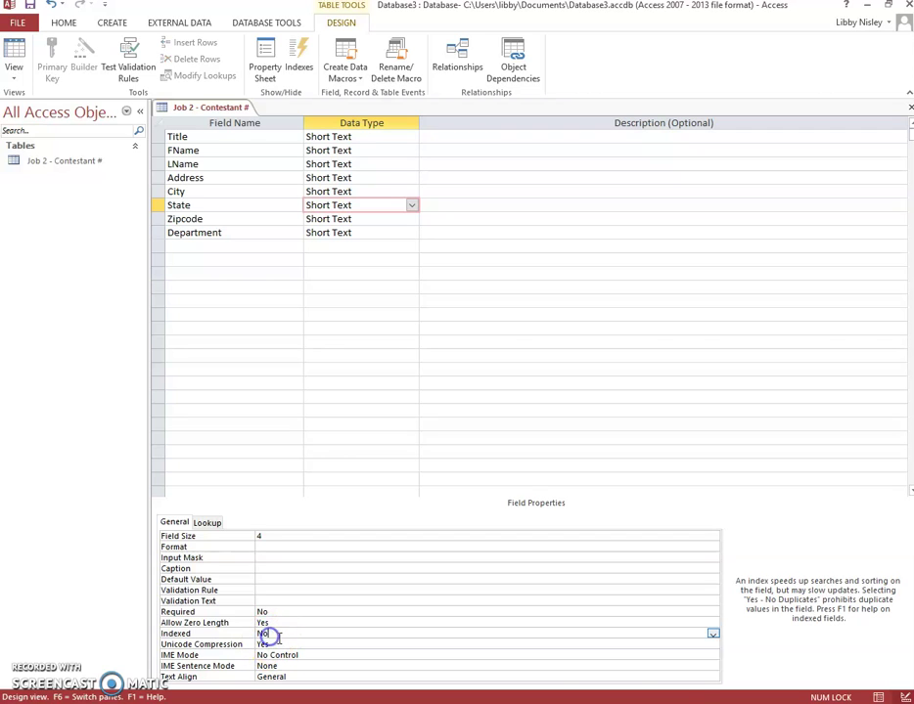
click(712, 634)
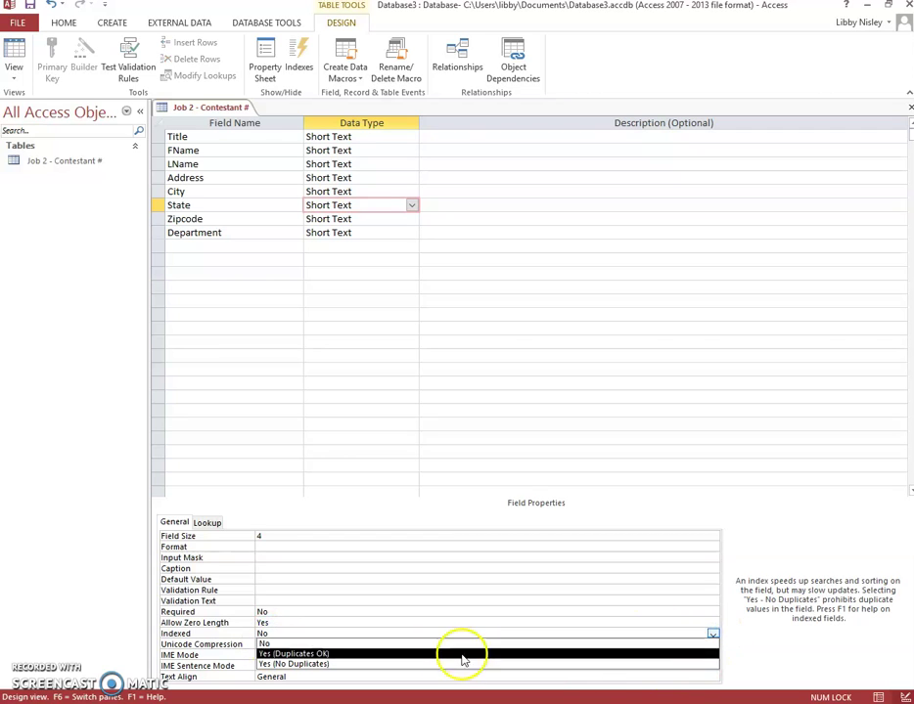
click(384, 655)
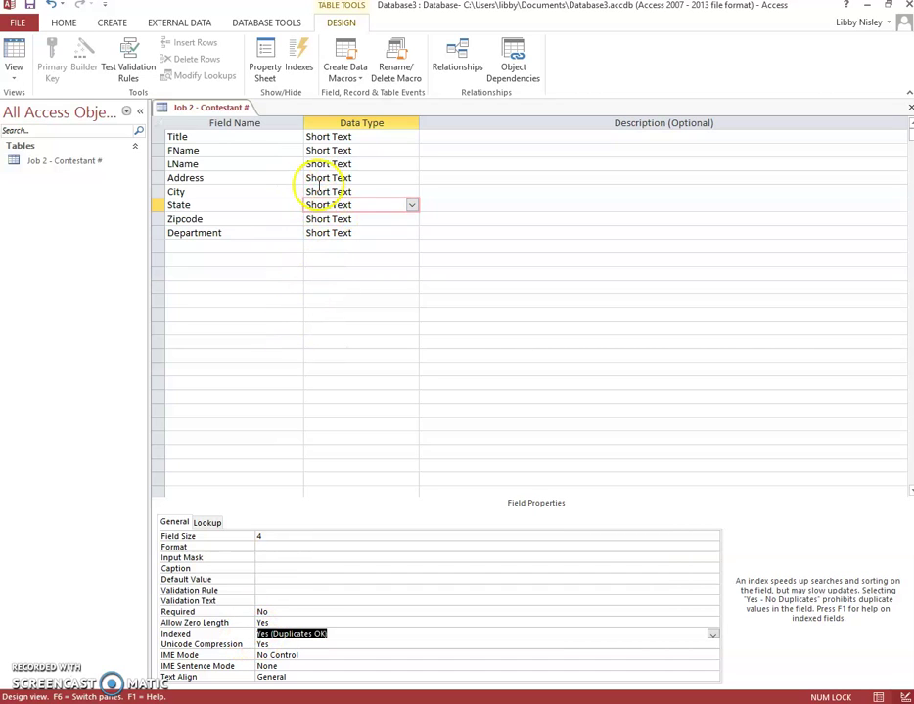
- Check Zipcode's Indexed property and set Department's Indexed property to Yes (Duplicates OK)
click(327, 217)
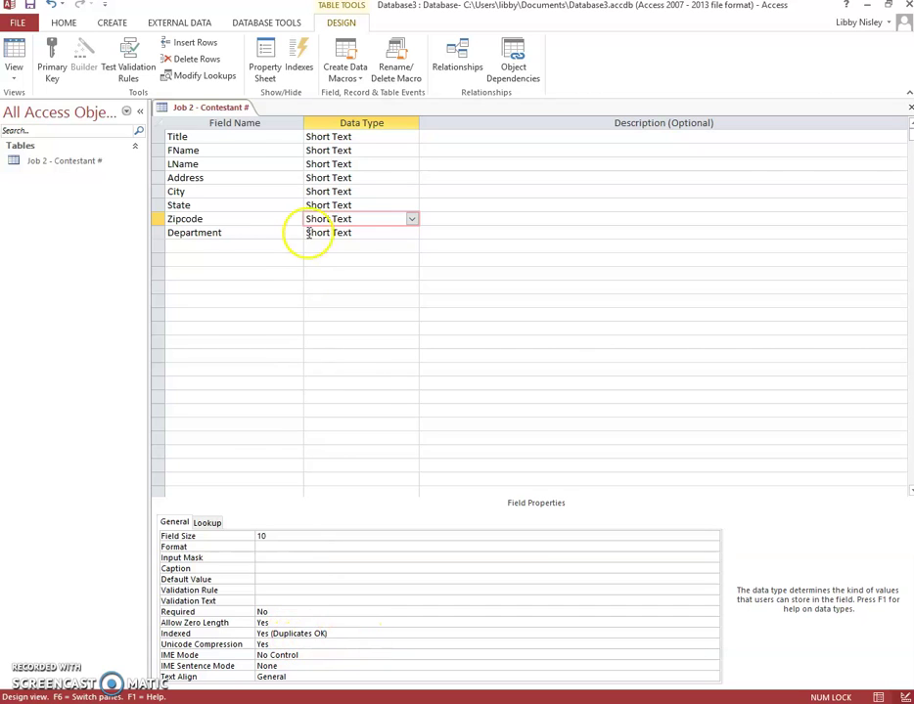
click(360, 232)
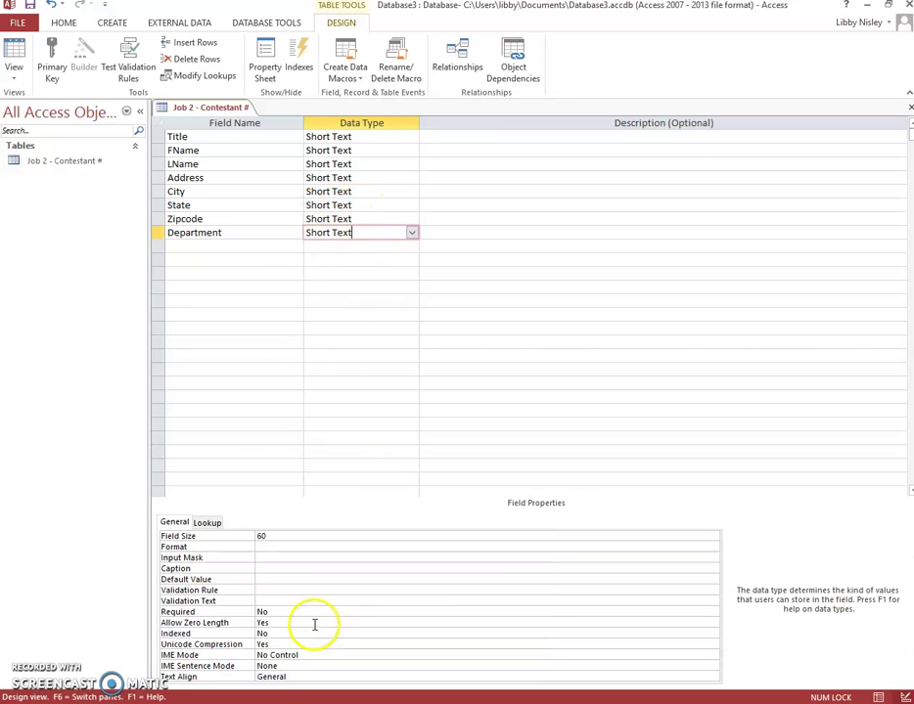
click(266, 634)
click(712, 641)
click(713, 634)
click(714, 636)
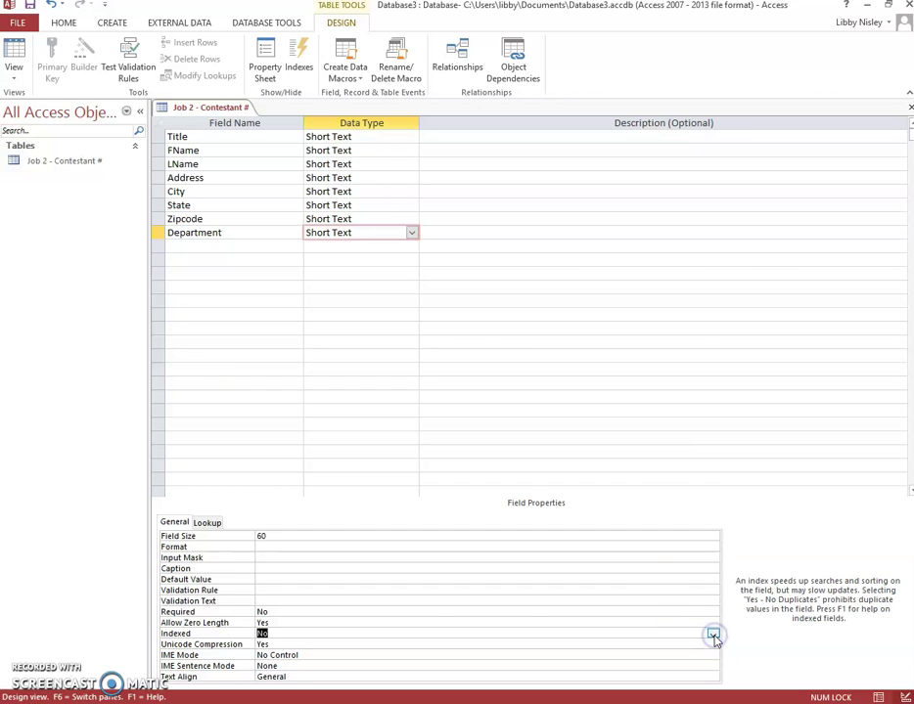
click(713, 636)
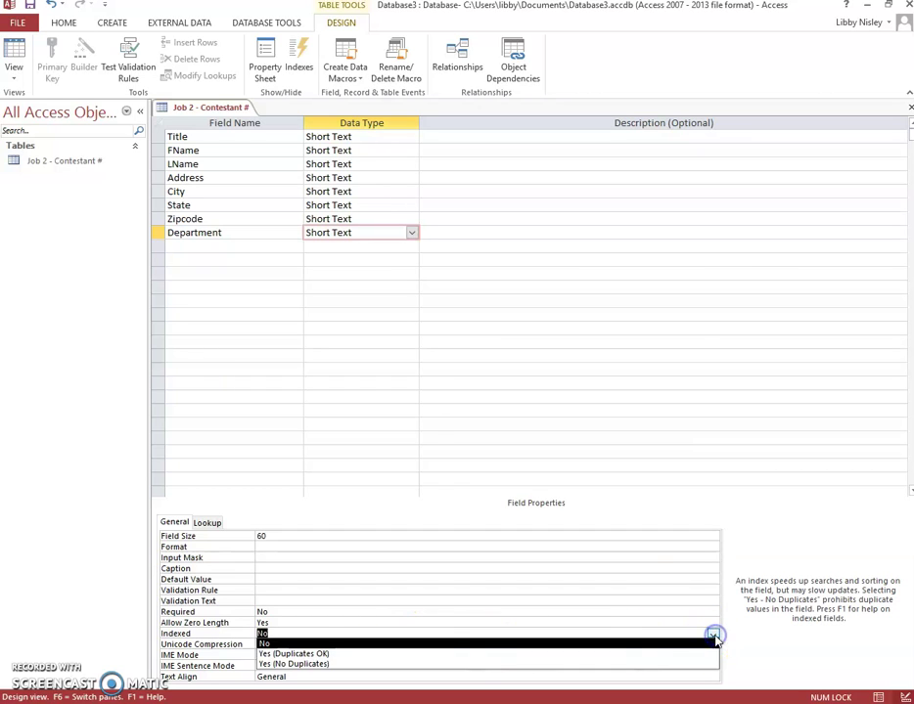
click(453, 653)
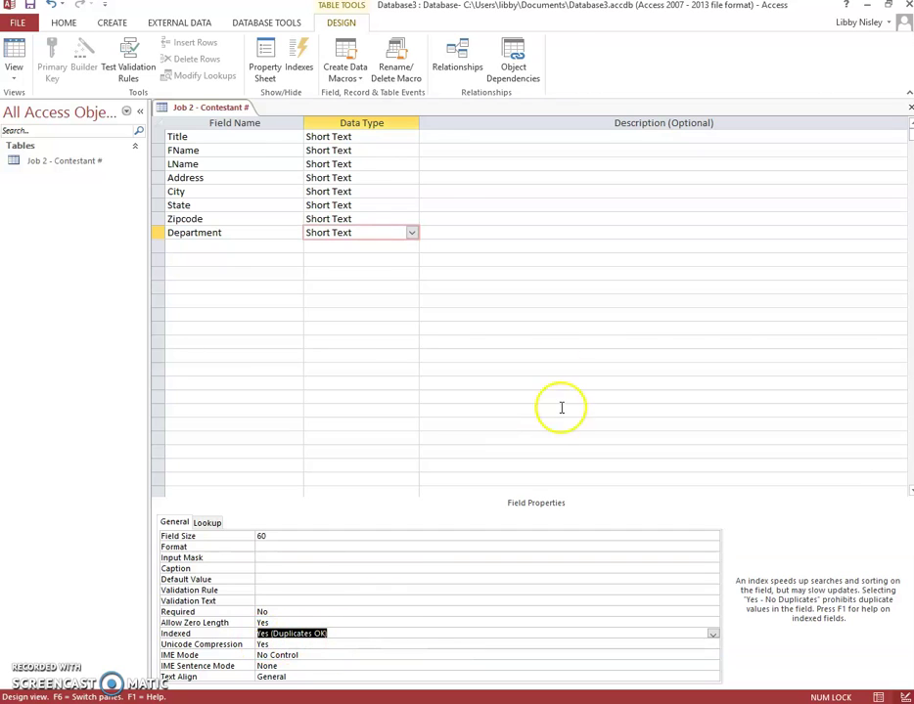
- Review the field size and Indexed properties of each field from Zipcode back up to Title
click(348, 219)
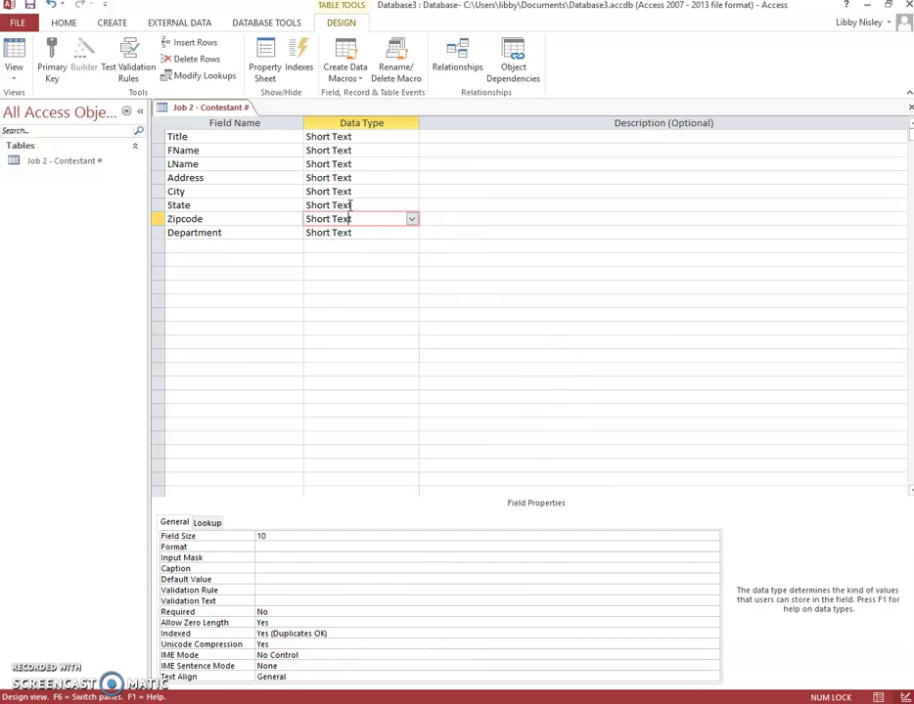
click(348, 206)
click(350, 192)
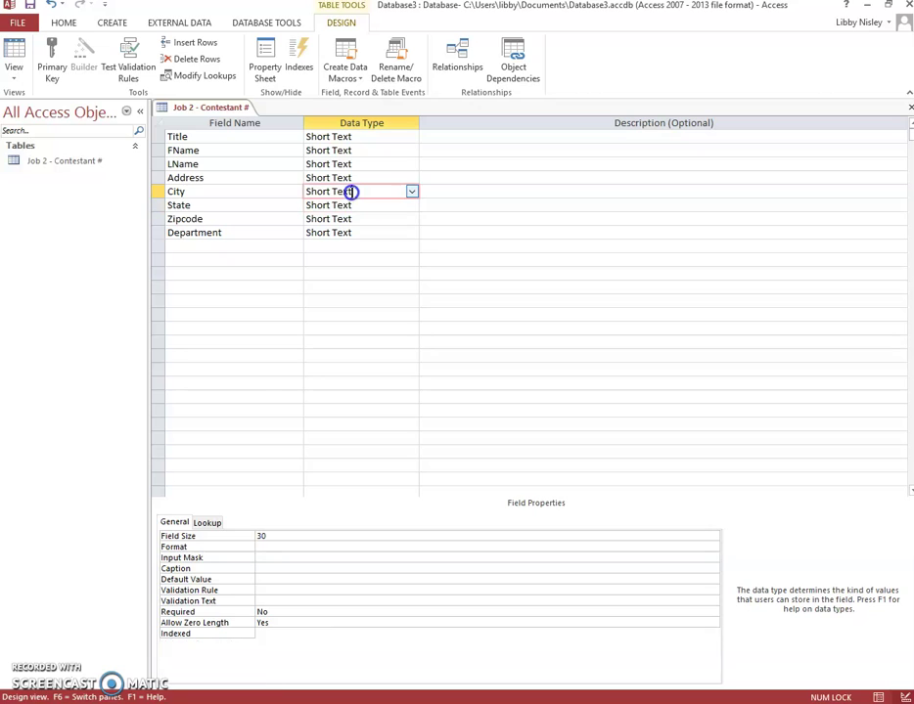
click(350, 177)
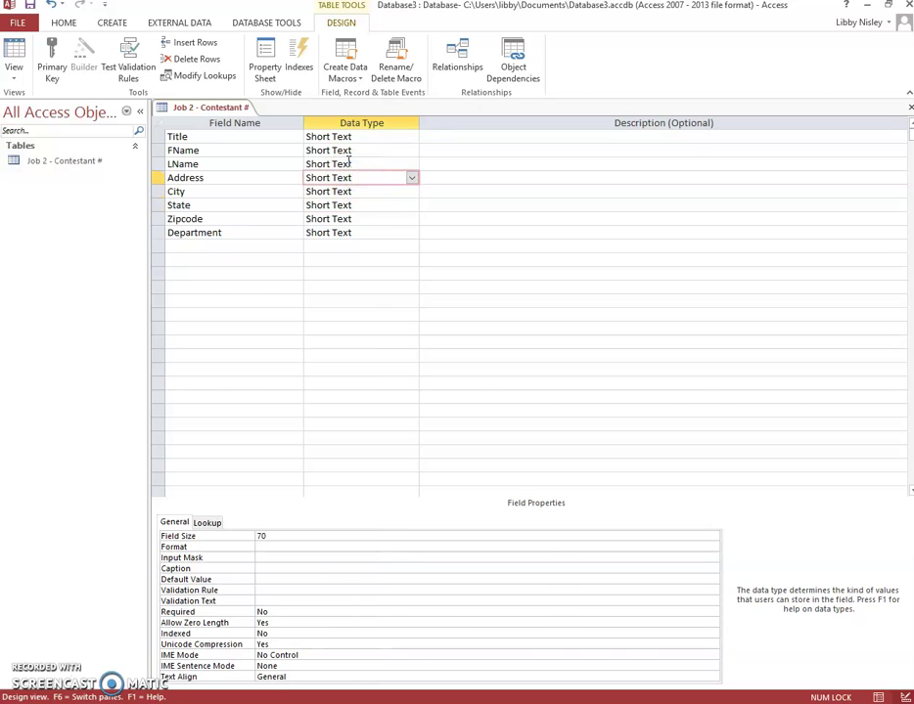
click(348, 163)
click(348, 150)
click(346, 136)
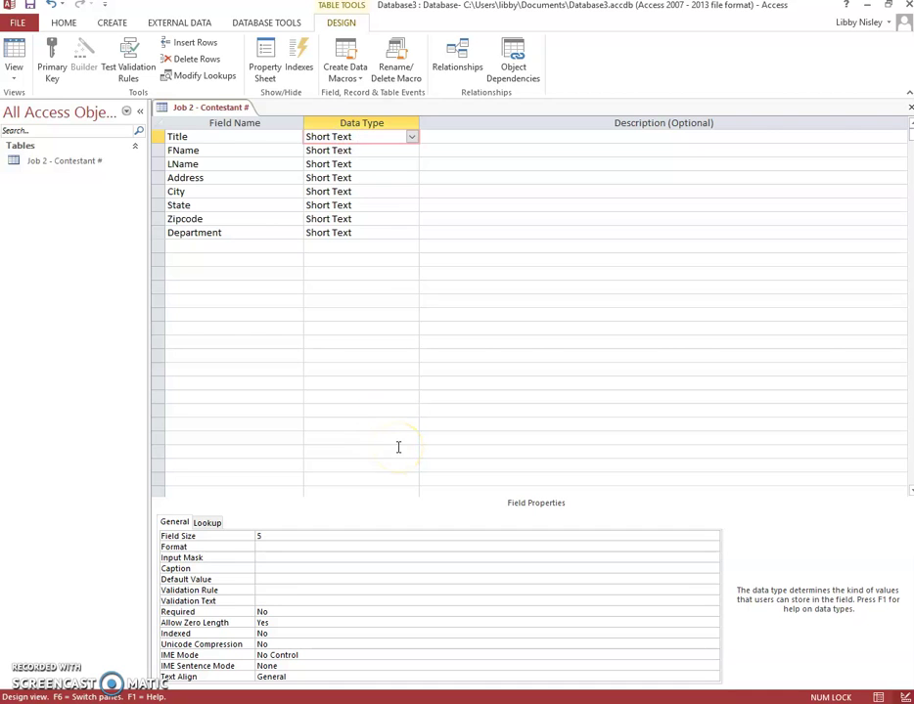
- Restore the side-by-side window layout, widen the PDF window to show its full tables, and collapse the Navigation Pane
click(887, 6)
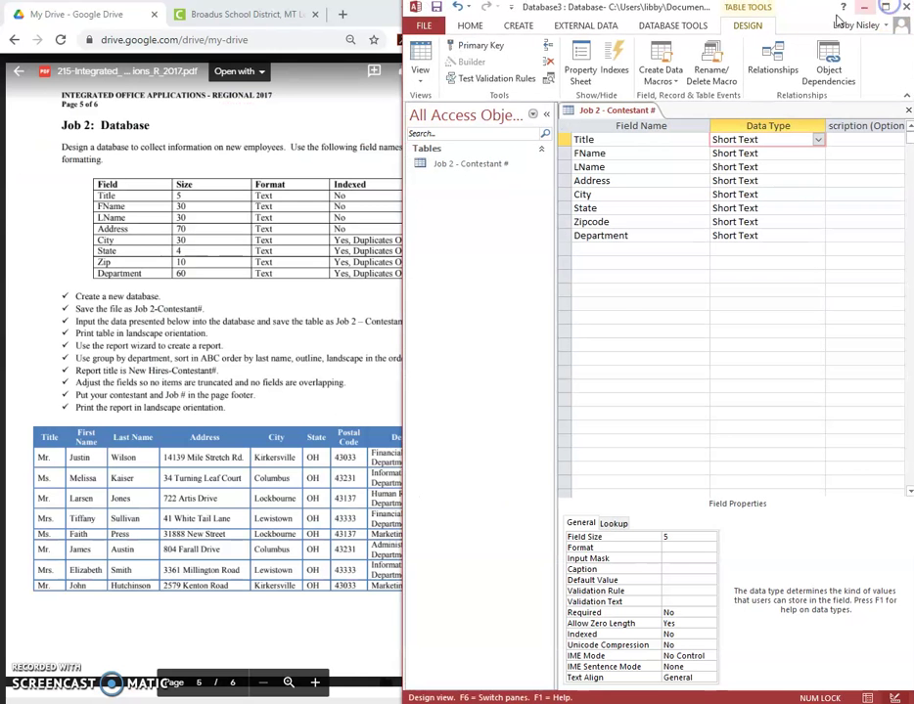
drag(402, 367, 481, 381)
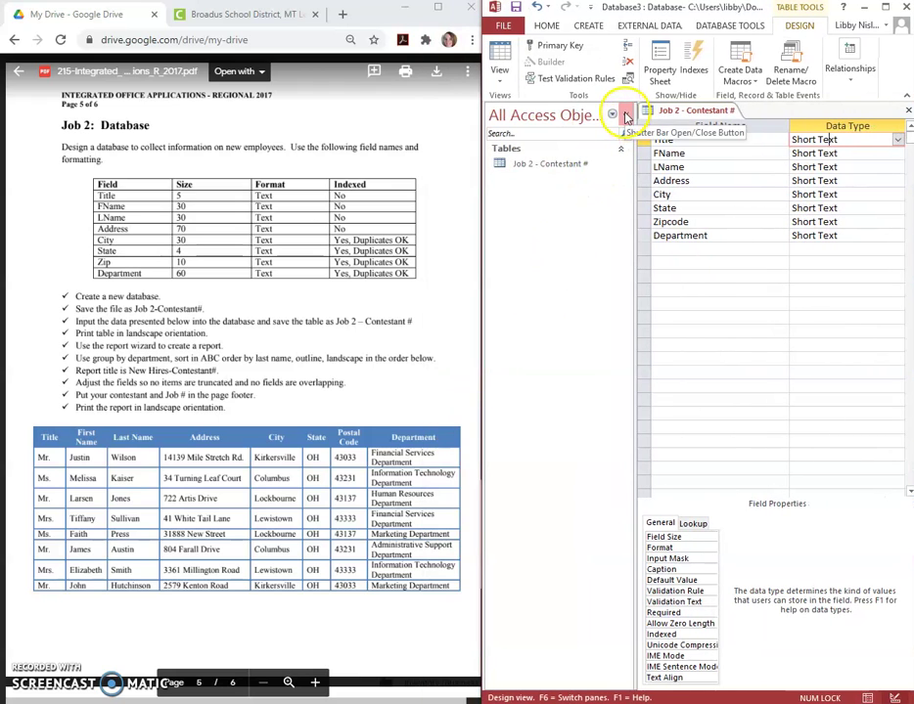
click(626, 118)
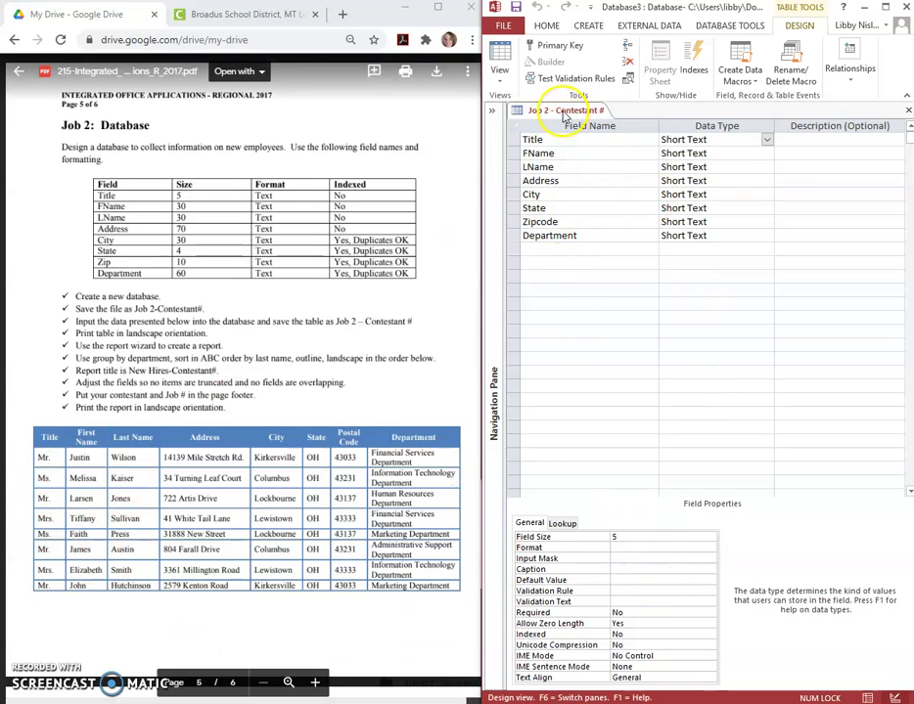
- Switch the Job 2 - Contestant # table to Datasheet View, saving the design and accepting the shorter field sizes
right_click(587, 110)
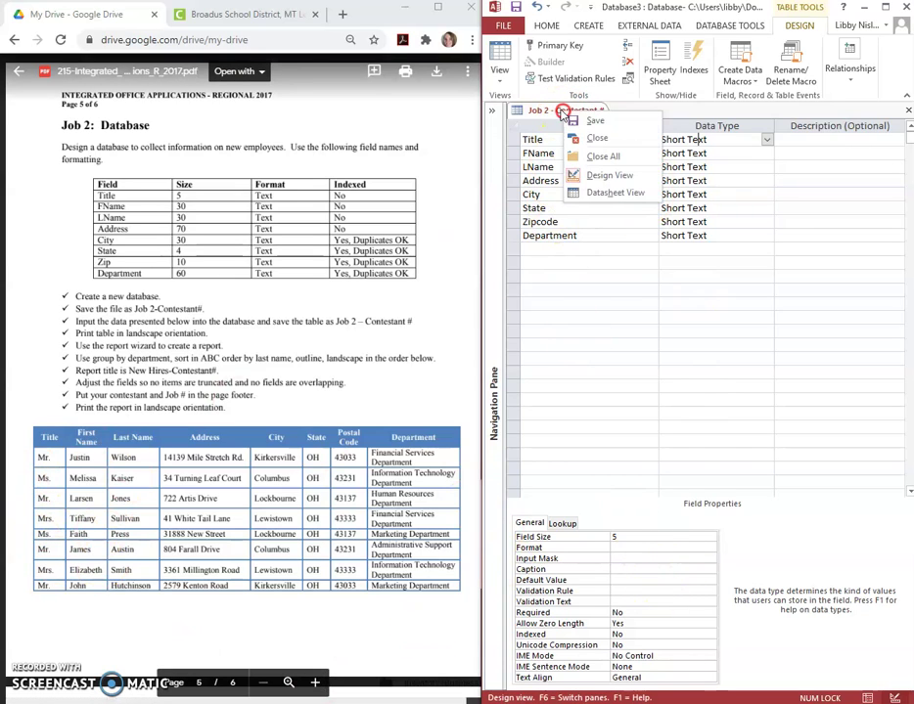
click(604, 194)
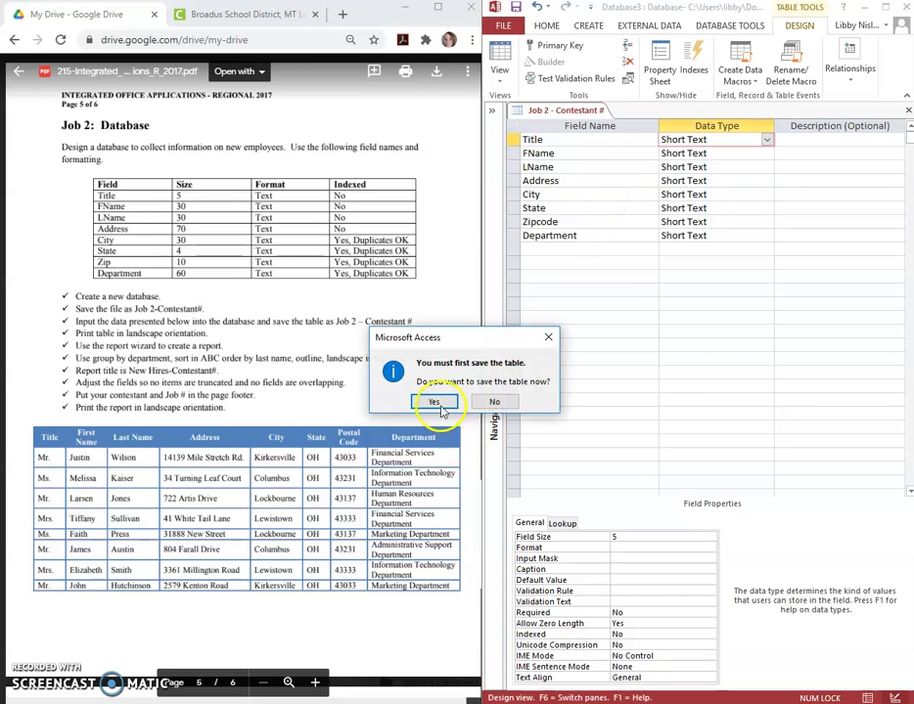
click(439, 402)
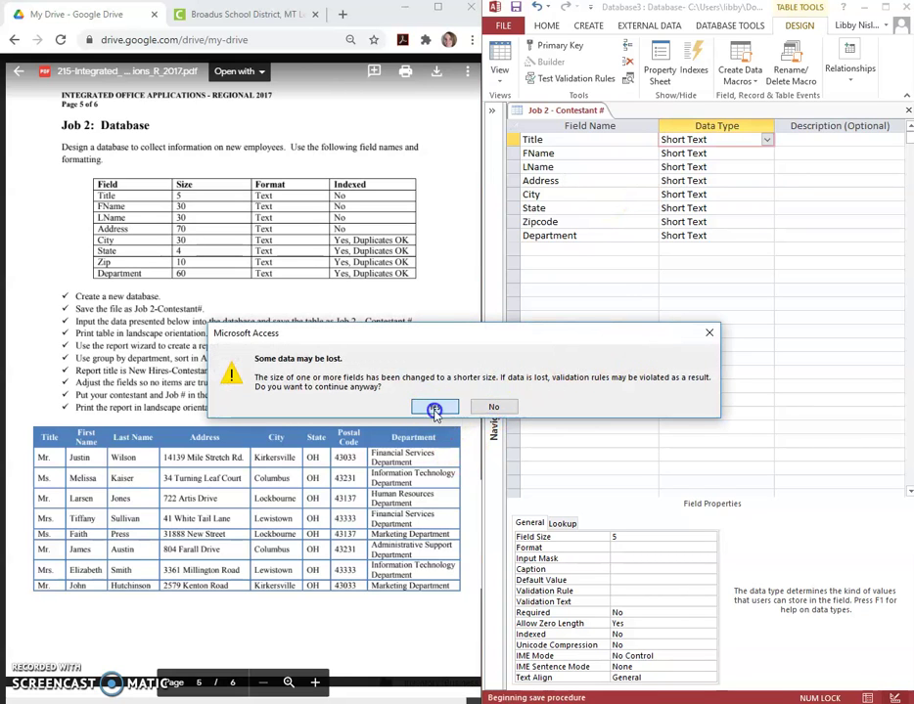
click(436, 404)
- Start the first record with the title Mr. and the employee's first name, last name and street address from the PDF
click(538, 142)
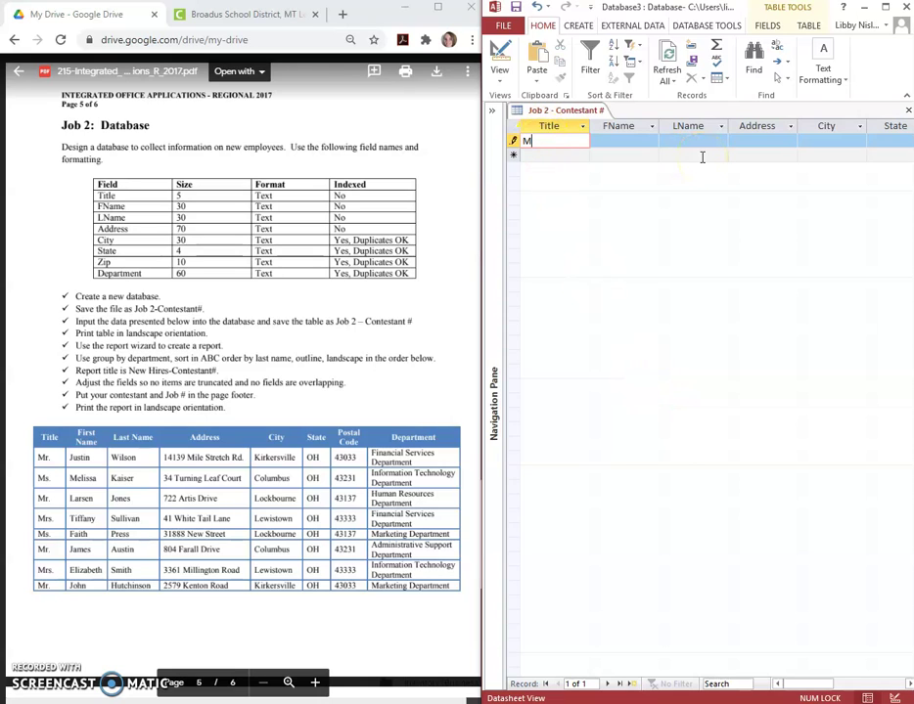
text(Mr.)
key(Tab)
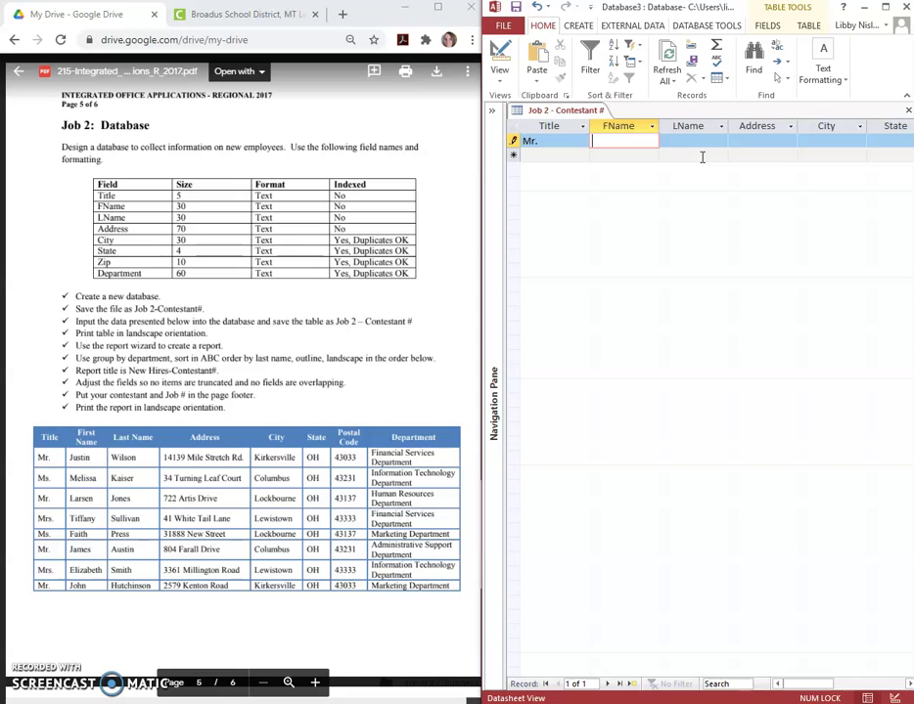
key(Tab)
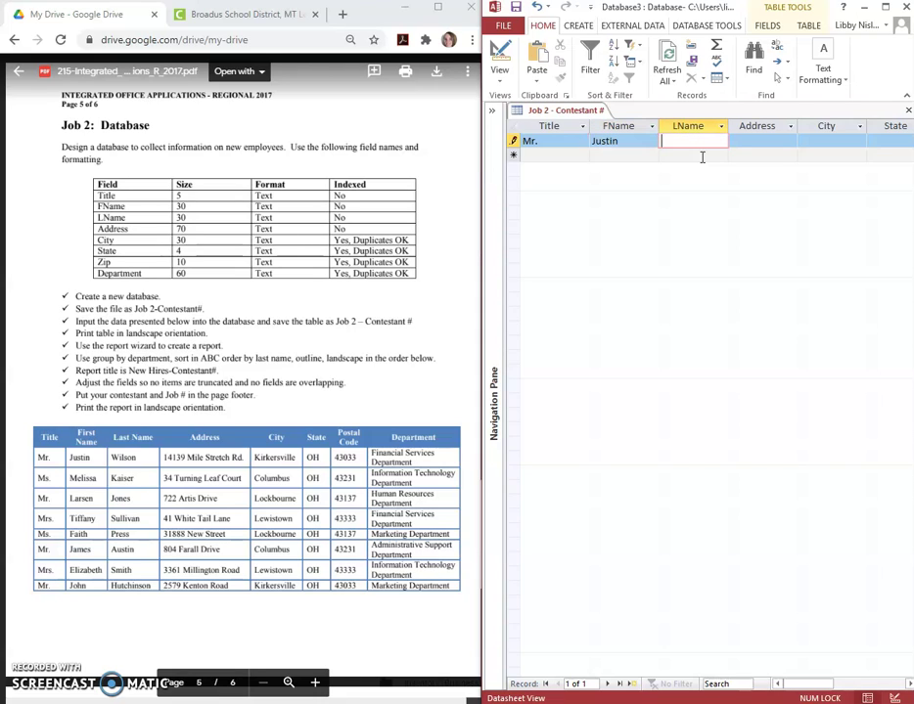
text(Wilson)
key(Tab)
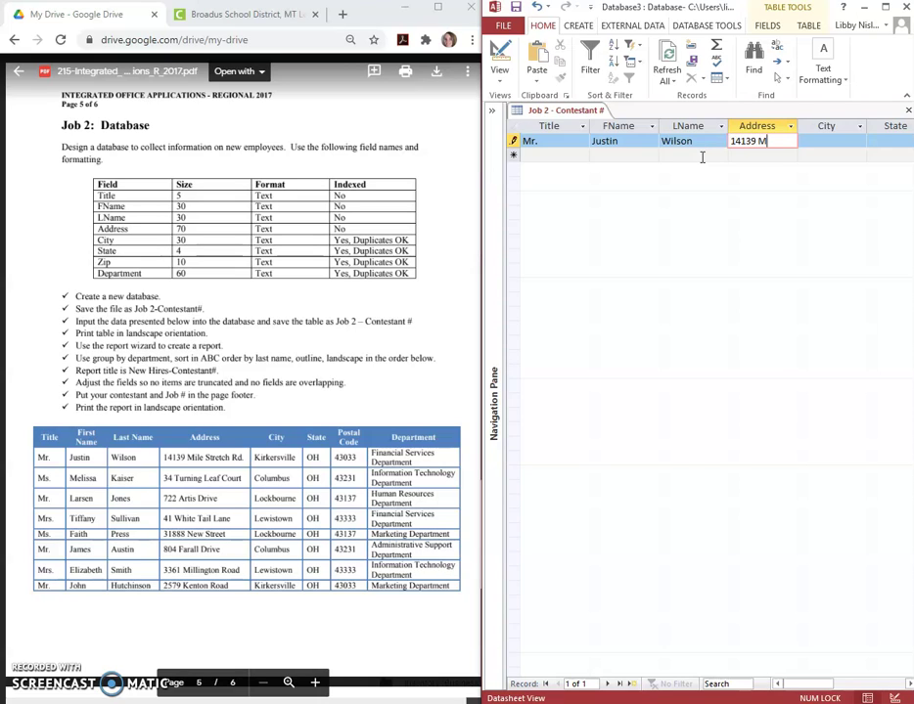
text(14139 Mile Stretch Rd)
key(Tab)
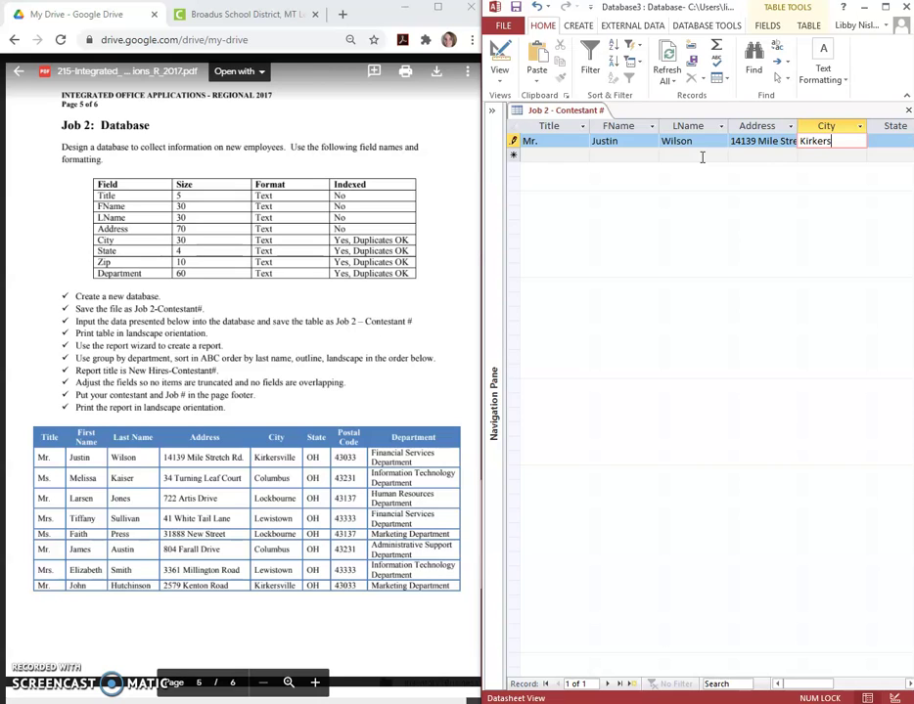
- Complete the first record with the employee's city, state and zip code, and the department Financial Services Department
text(Kirkersville)
key(Tab)
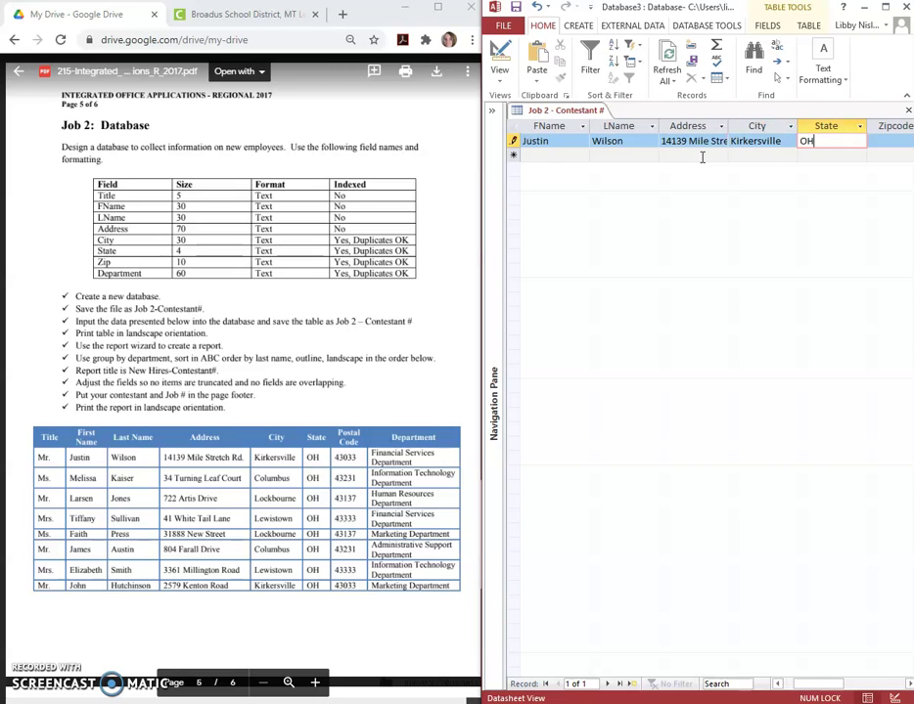
key(Tab)
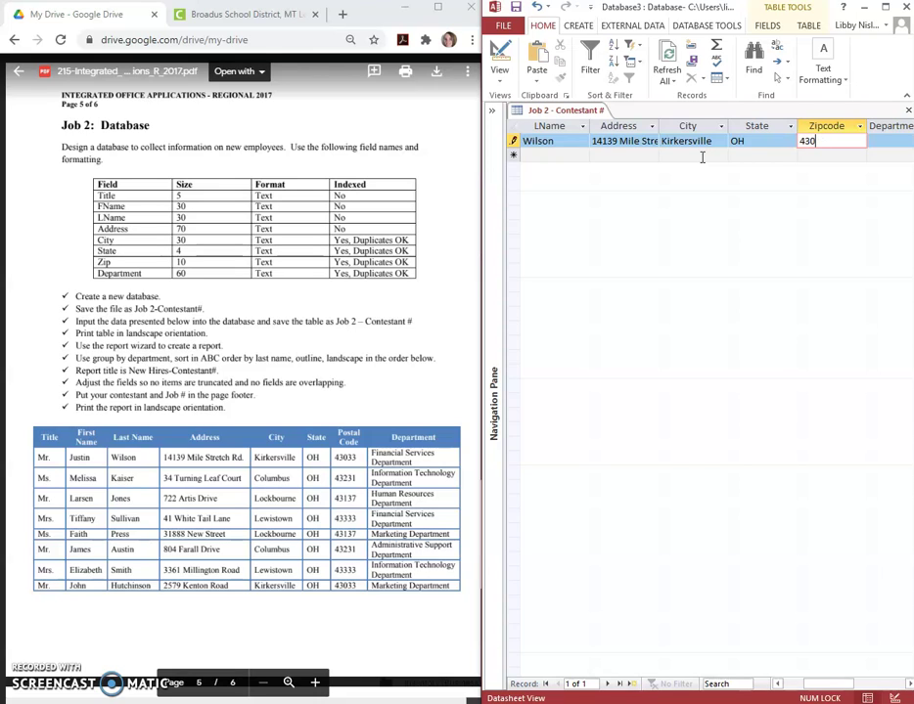
key(Tab)
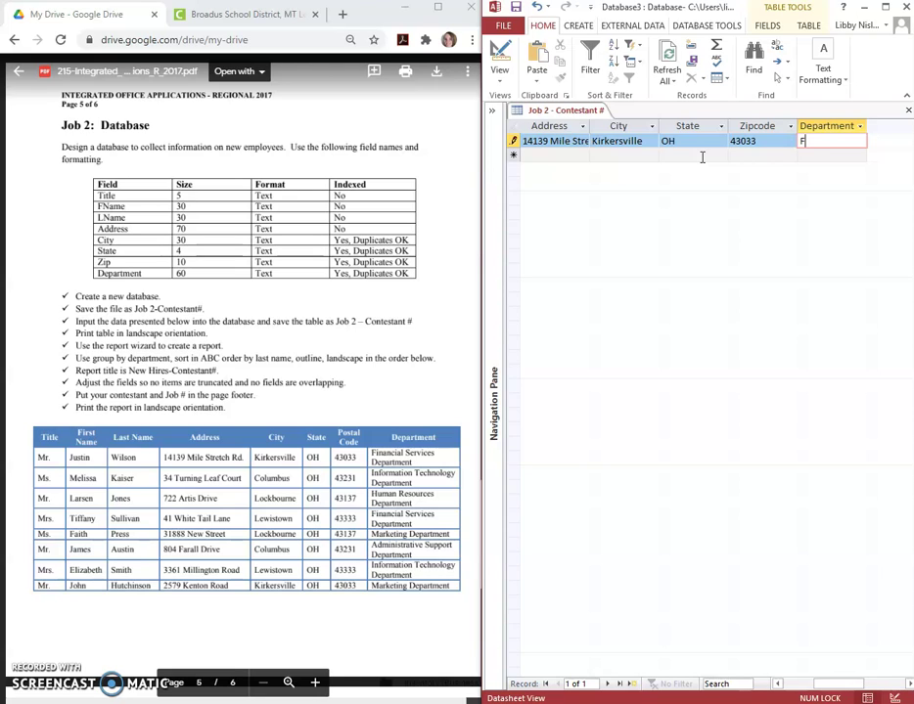
text(Financial Servic)
text(es Department)
key(Return)
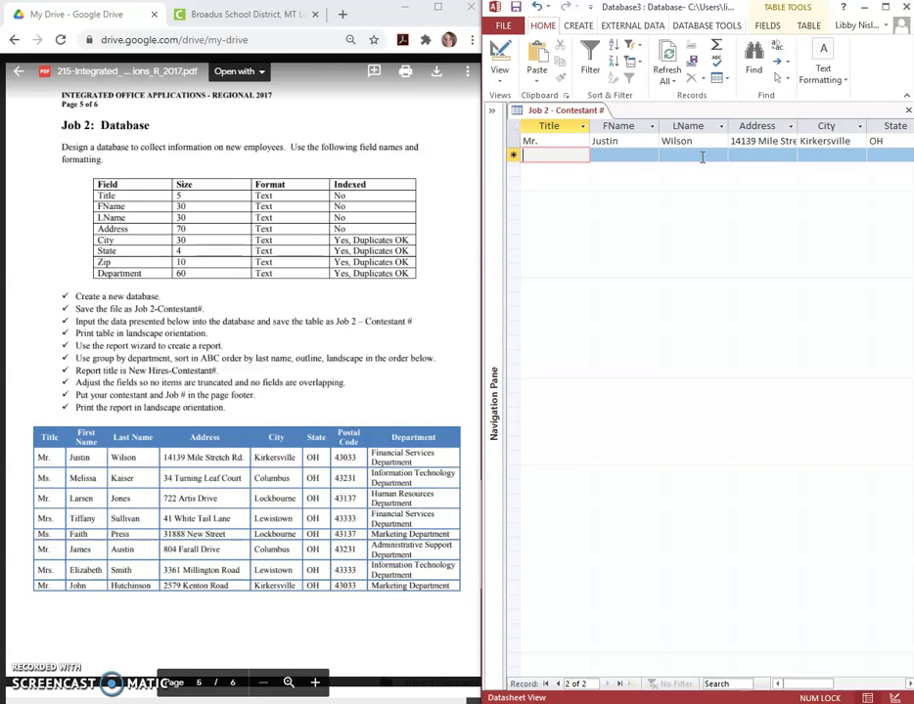
- Start the second record with the title Ms. and the employee's first and last name from the PDF
text(Ms. M)
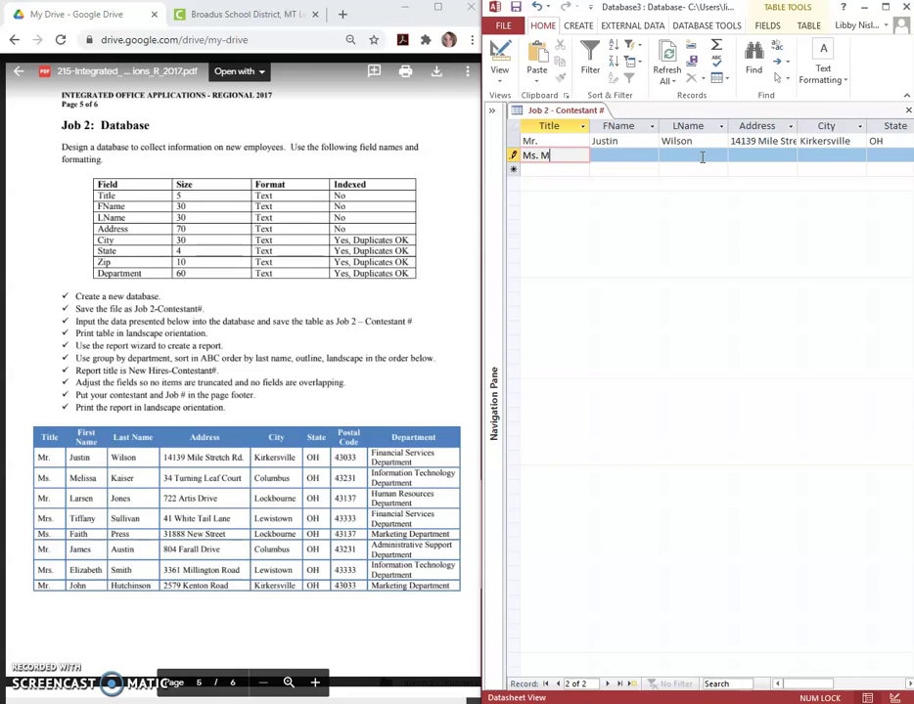
key(BackSpace)
key(Tab)
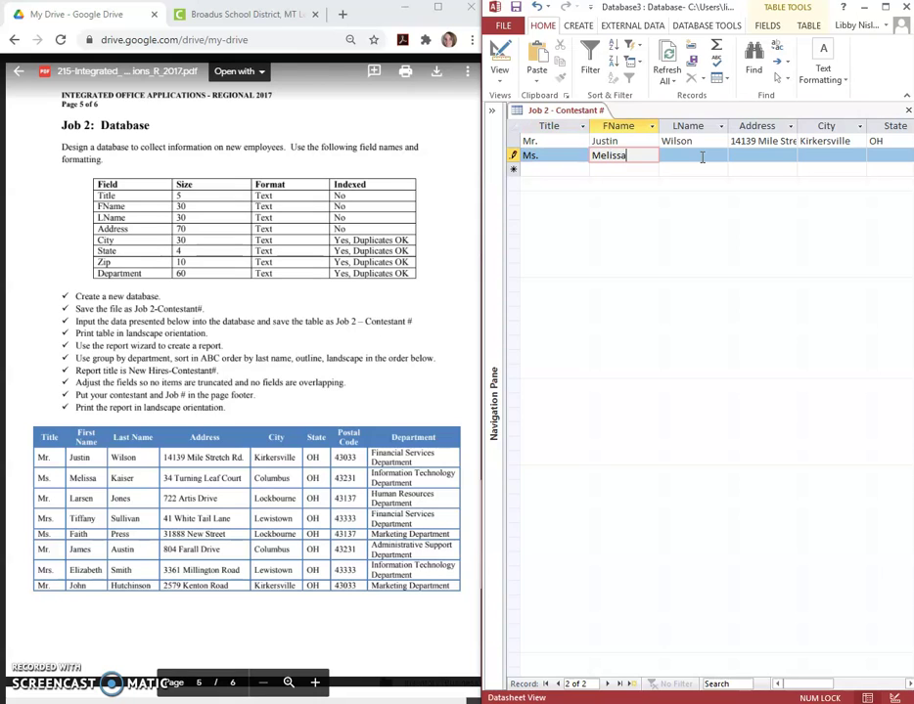
key(Tab)
text(Kaise)
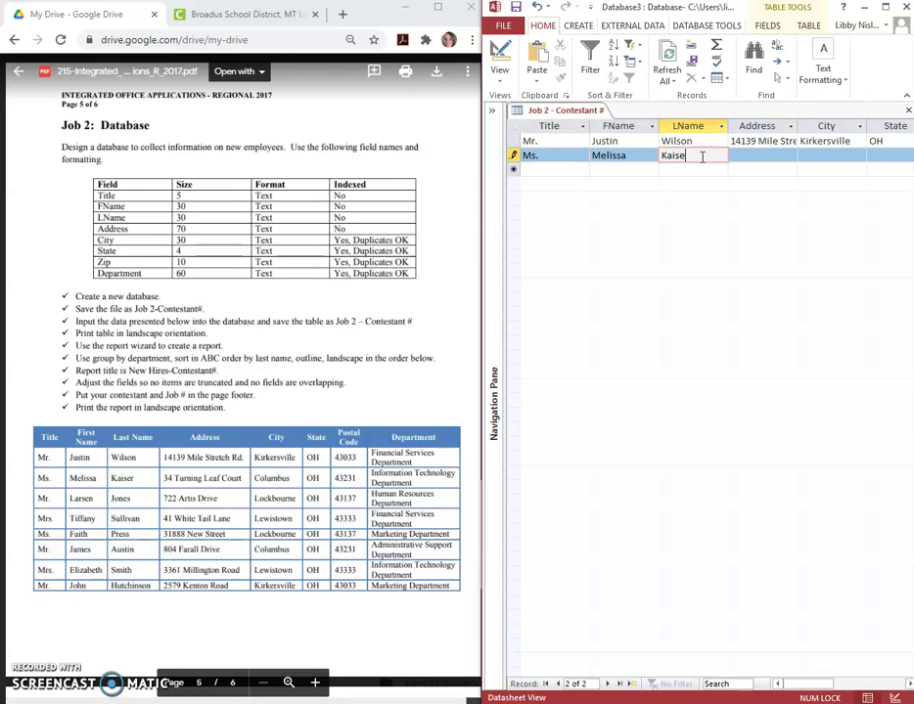
text(r)
key(Tab)
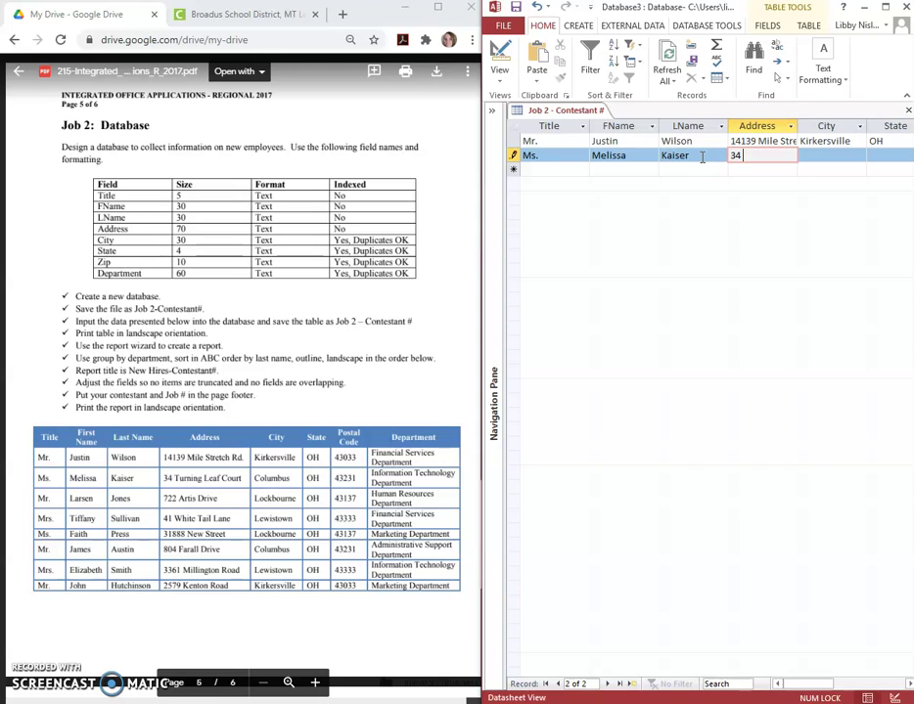
- Fill in the second employee's street address, city and state as listed in the PDF
text(34 Turning Leaf Cou)
text(rt)
key(Tab)
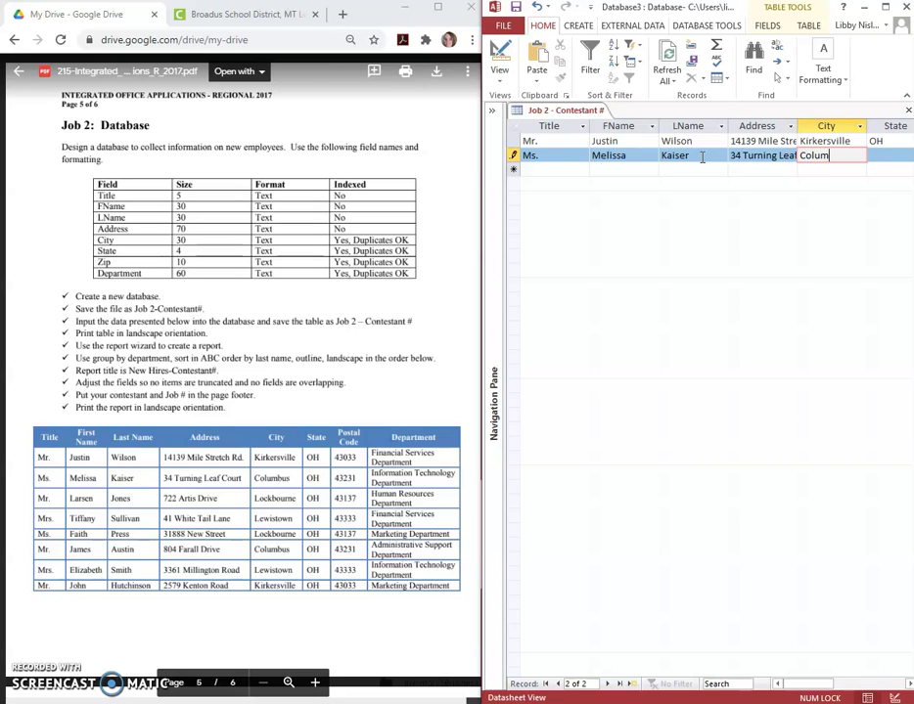
key(Tab)
text(O)
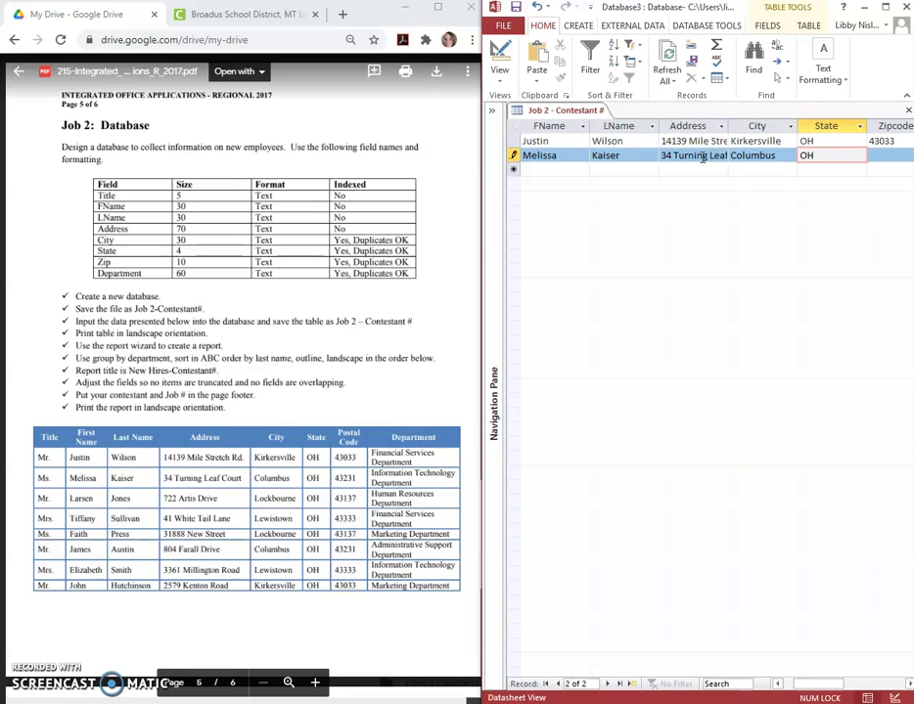
- Complete the second record with state OH, its zip code and the Information Technology Department, and add the remaining six employees from the PDF
text(H)
key(Tab)
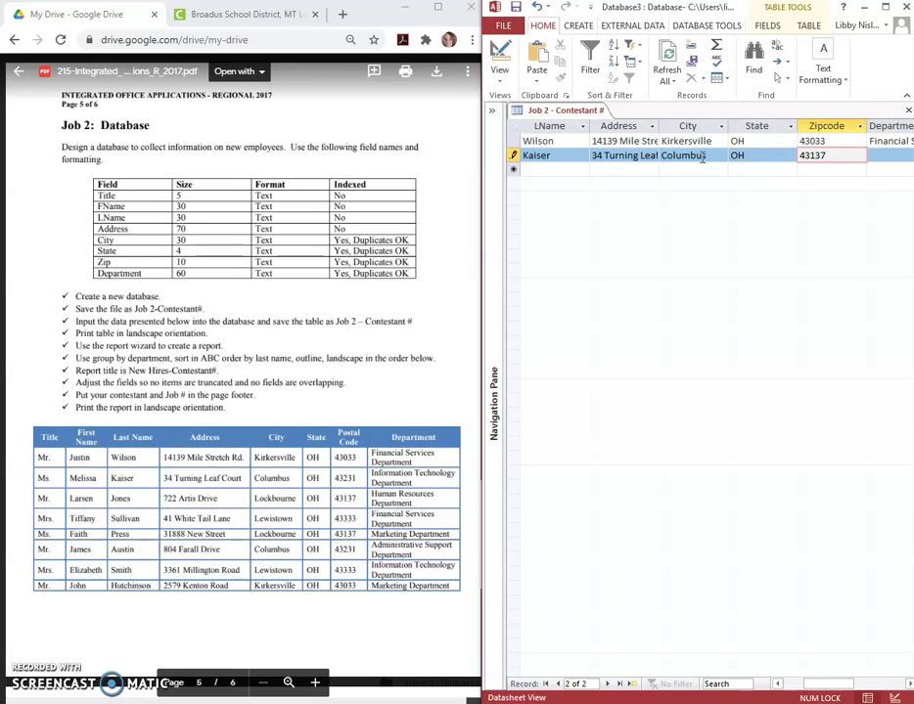
key(Tab)
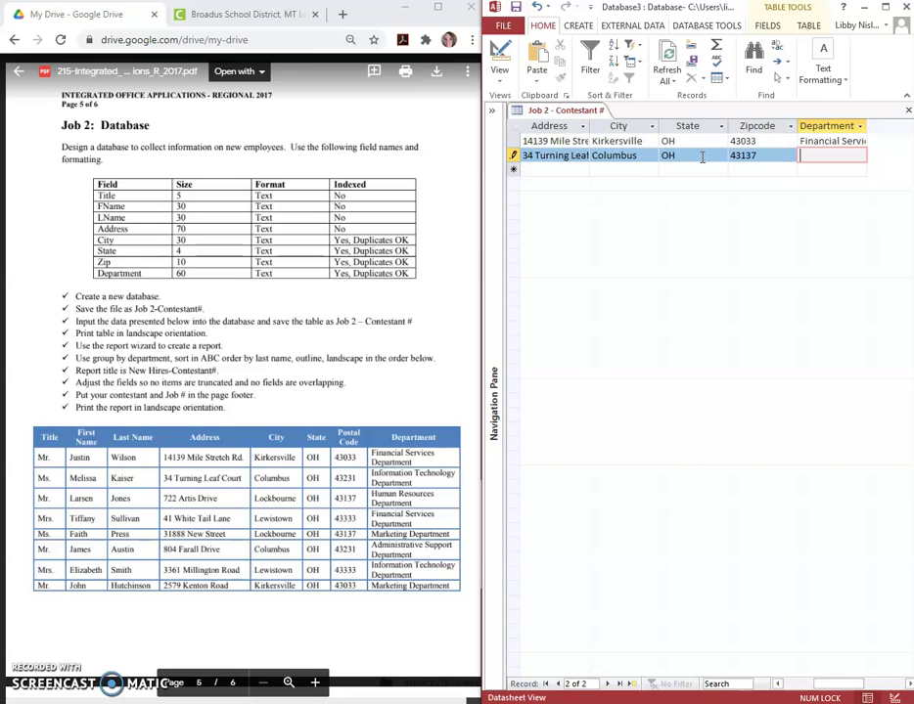
text(Information Technol)
key(Tab)
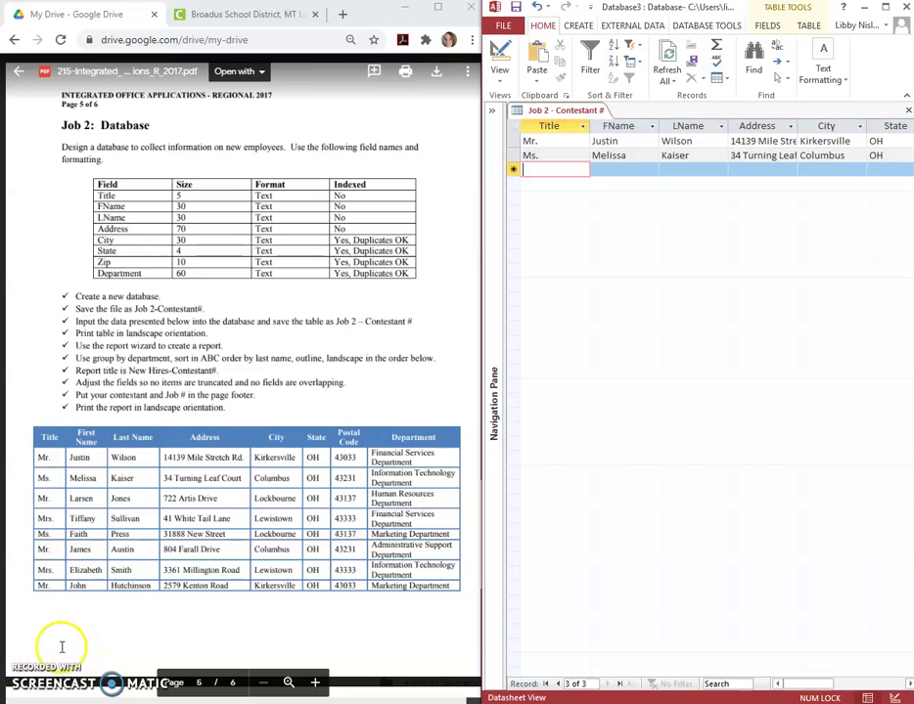
key(ctrl+v)
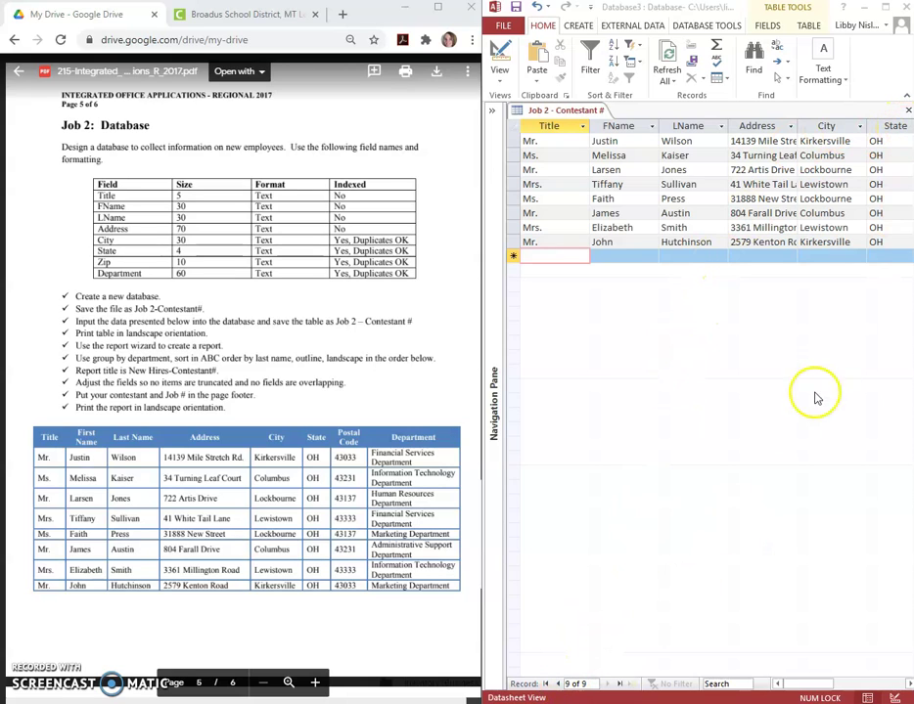
- Sort the table's records by Department from A to Z
click(884, 7)
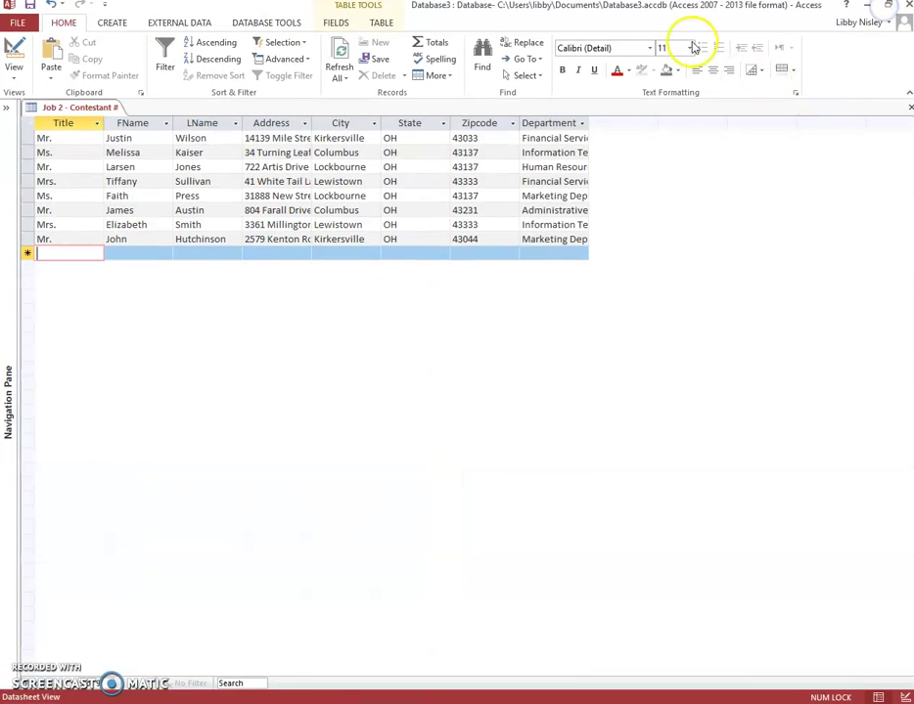
right_click(579, 124)
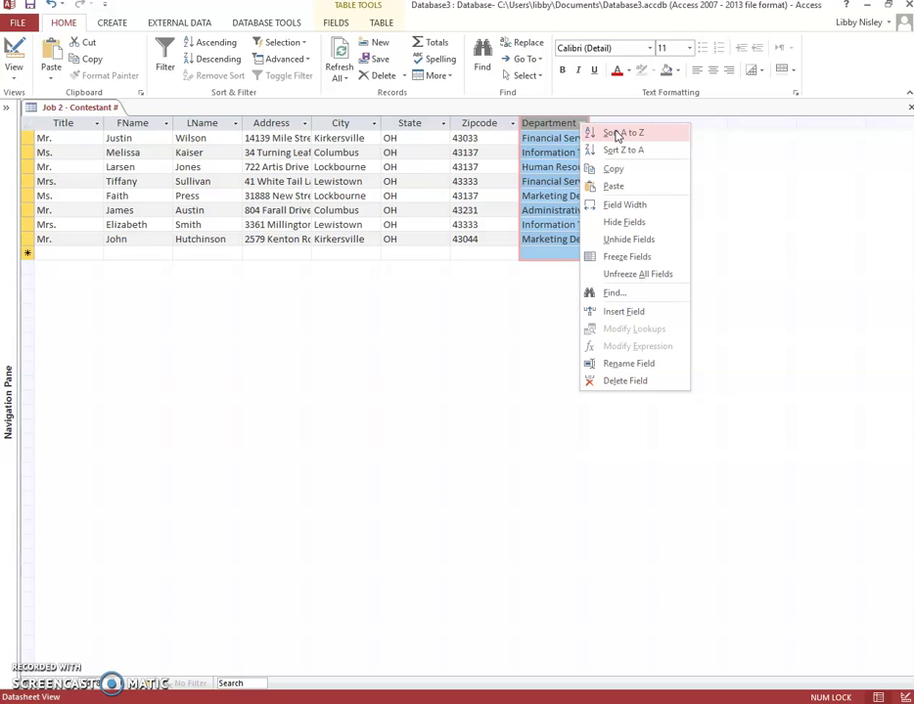
click(617, 134)
click(675, 337)
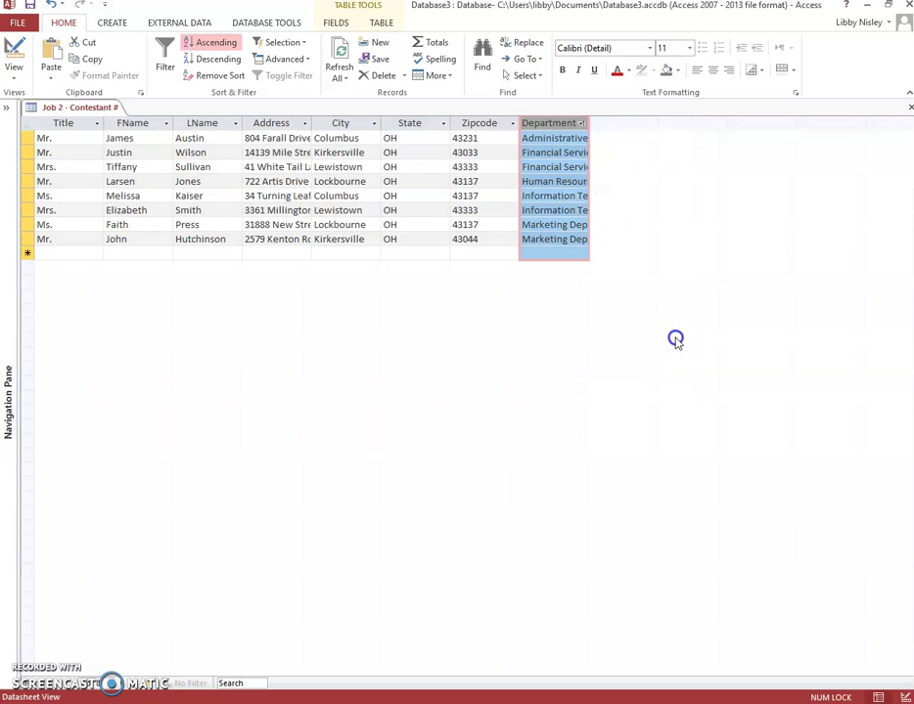
click(235, 124)
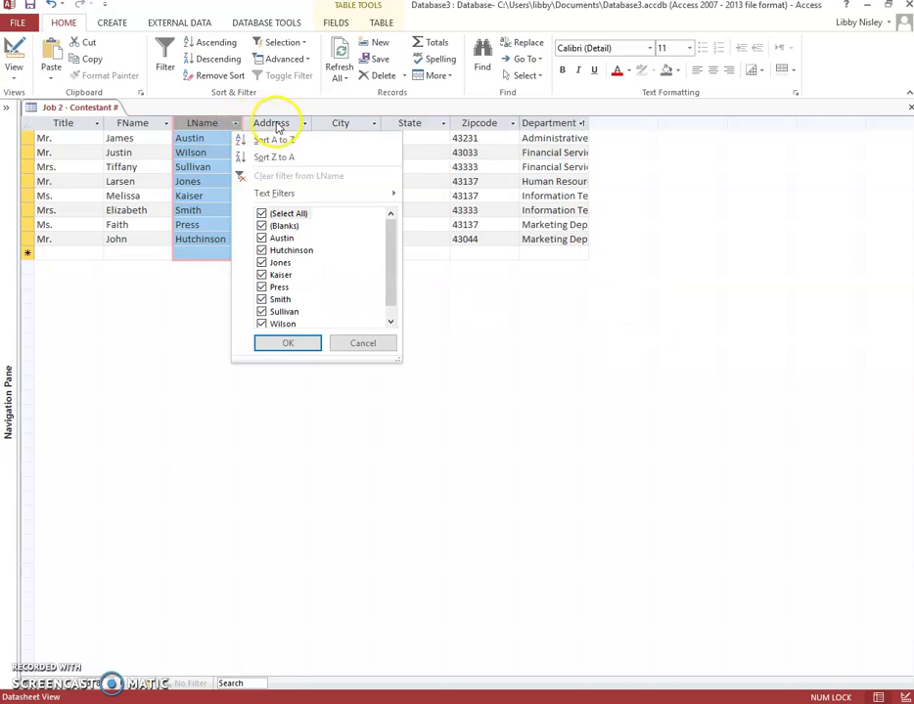
mouse_move(391, 247)
mouse_down()
mouse_move(392, 255)
mouse_move(395, 228)
mouse_up()
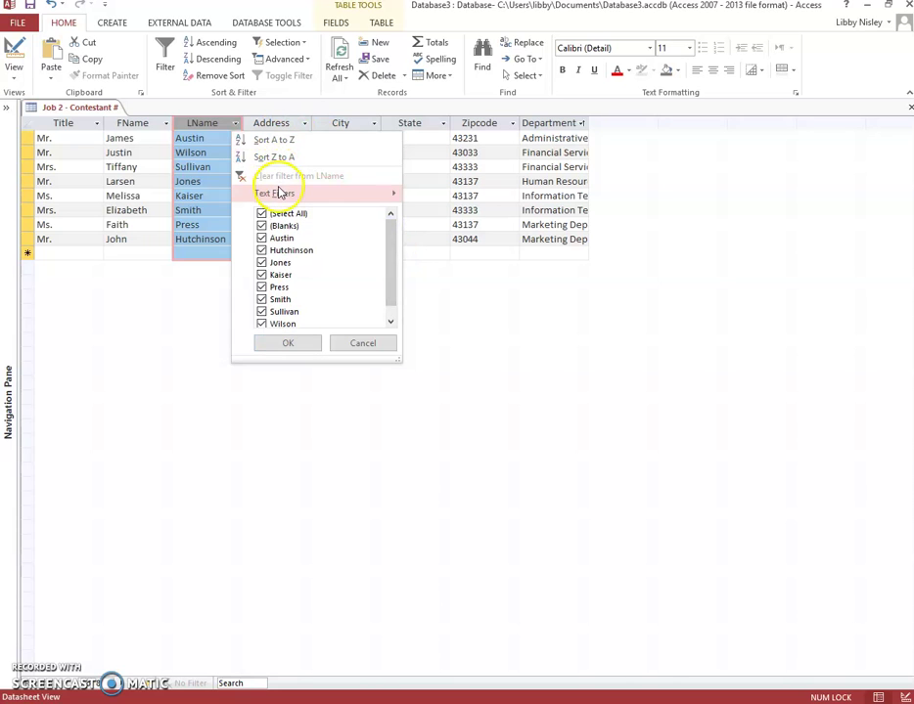
mouse_move(281, 195)
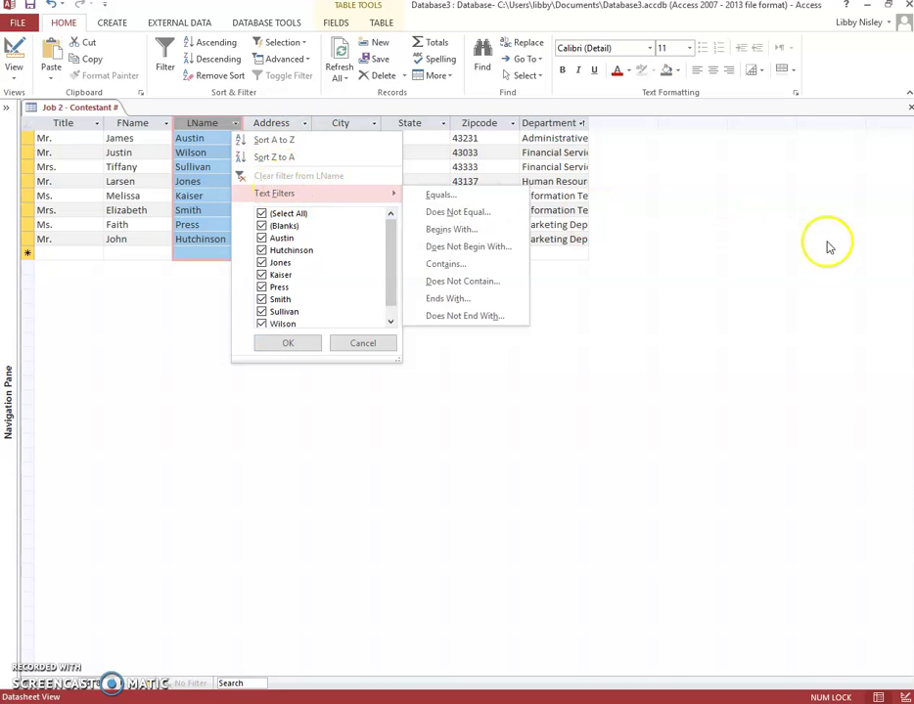
click(618, 369)
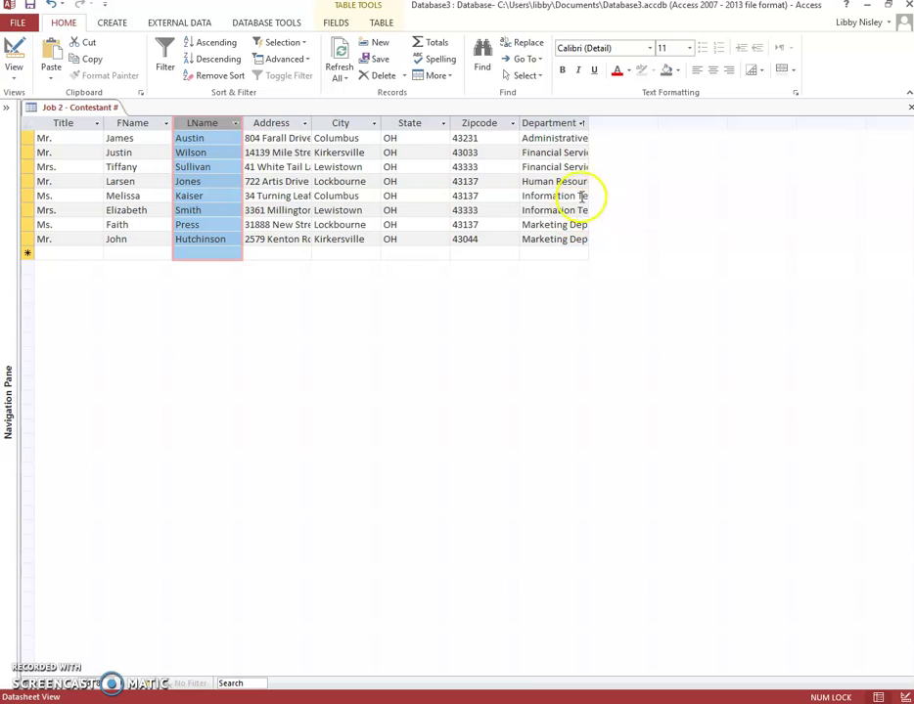
- Sort the records by Department from A to Z, with LName from A to Z within each department
right_click(212, 131)
click(241, 134)
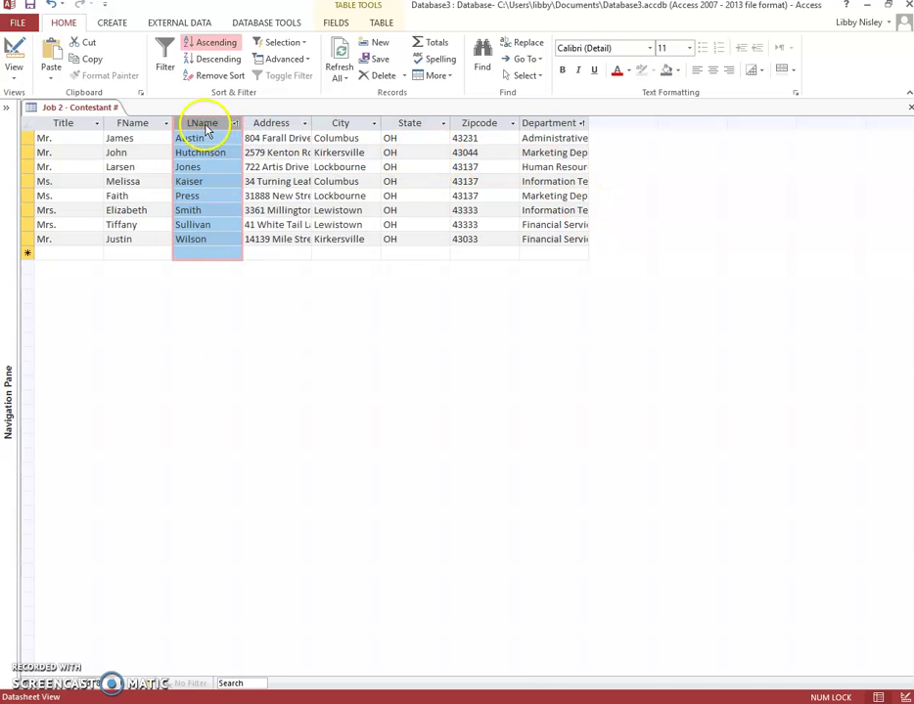
right_click(552, 123)
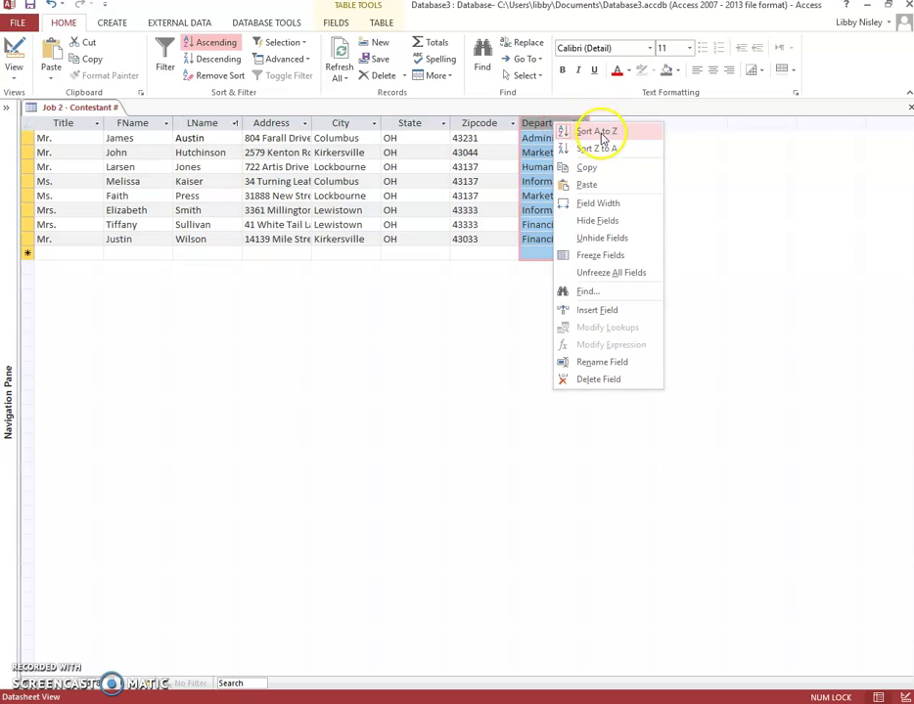
click(598, 132)
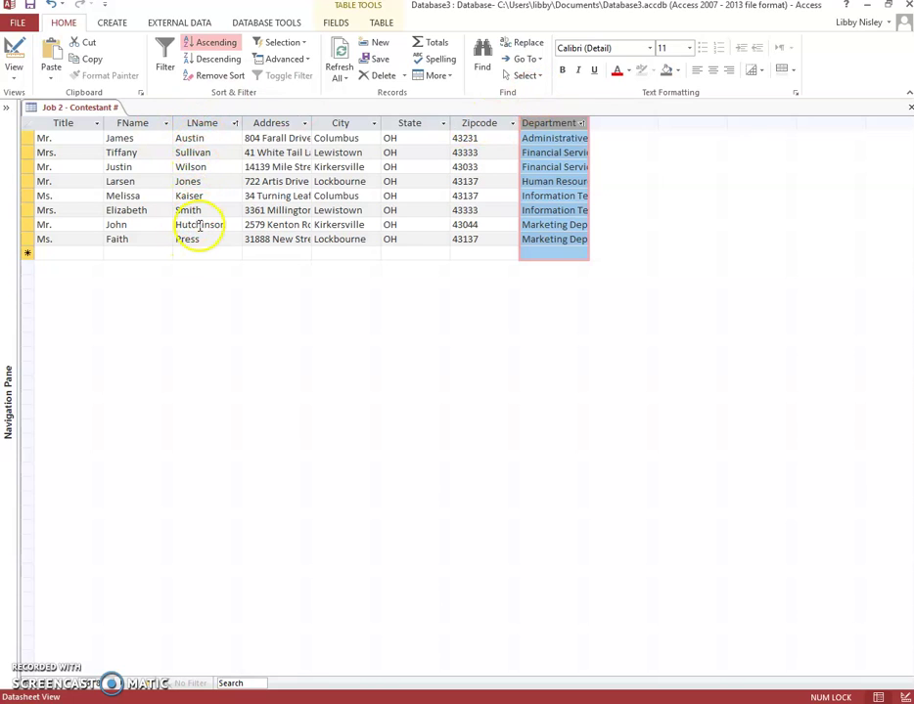
- Set the orientation to Landscape in the Microsoft Print to PDF properties for the table, and close the print dialog without printing
click(889, 6)
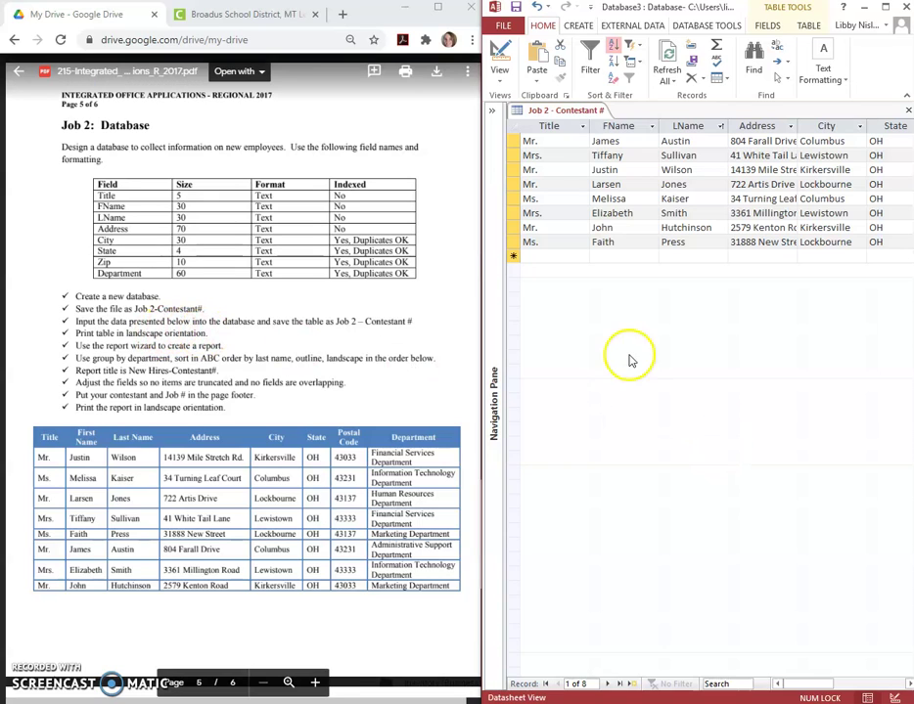
click(502, 25)
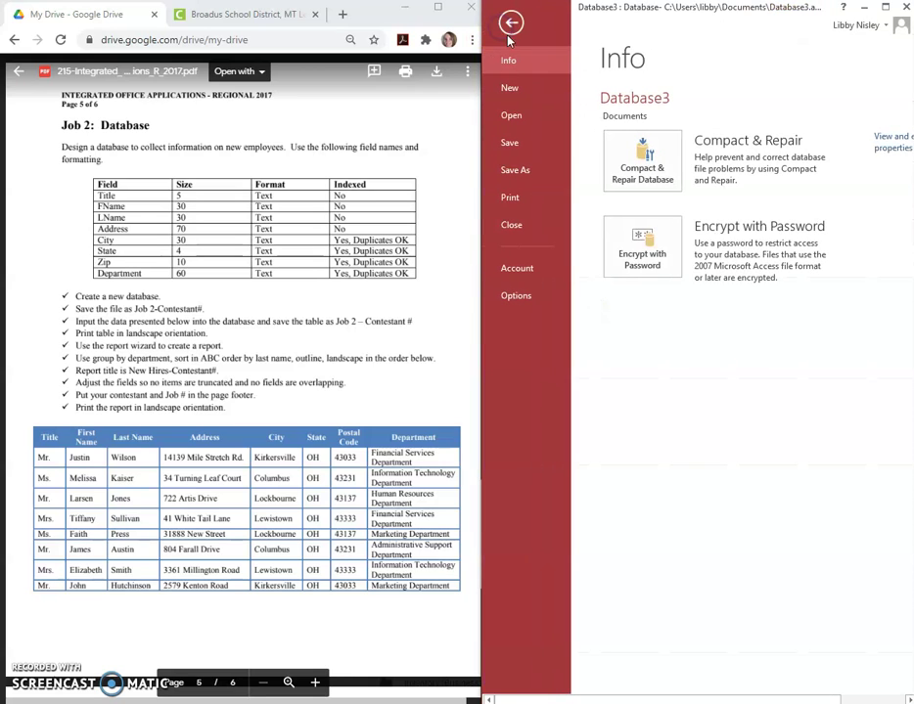
click(528, 197)
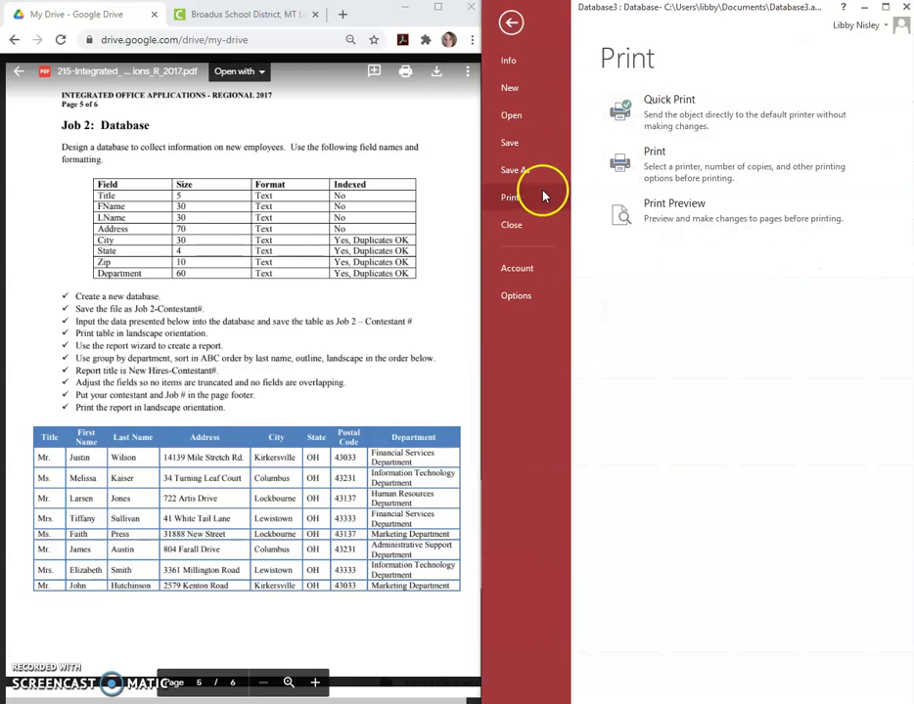
click(715, 177)
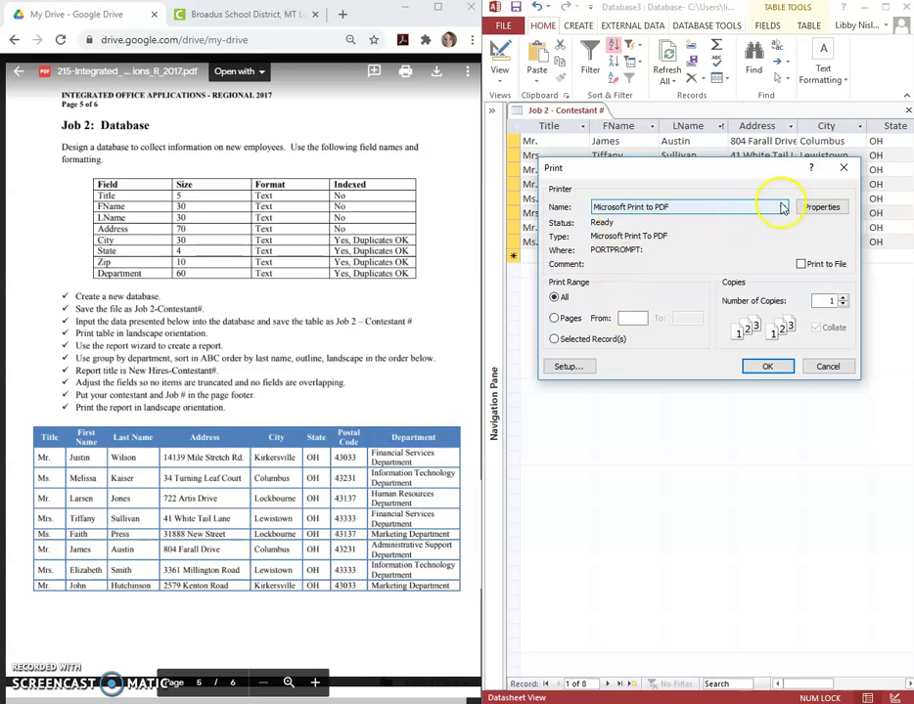
click(567, 367)
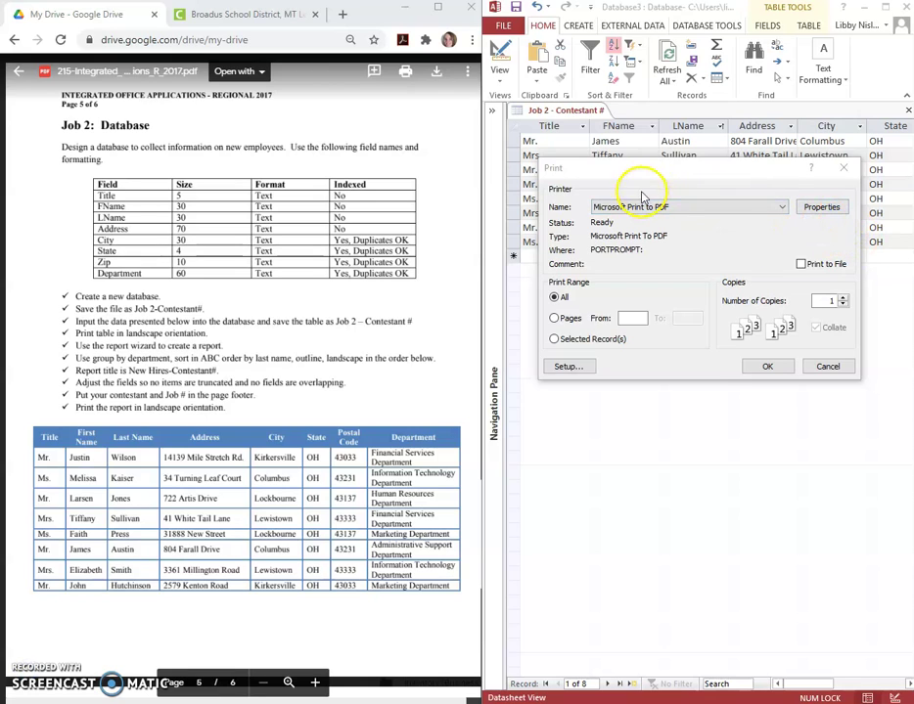
click(822, 208)
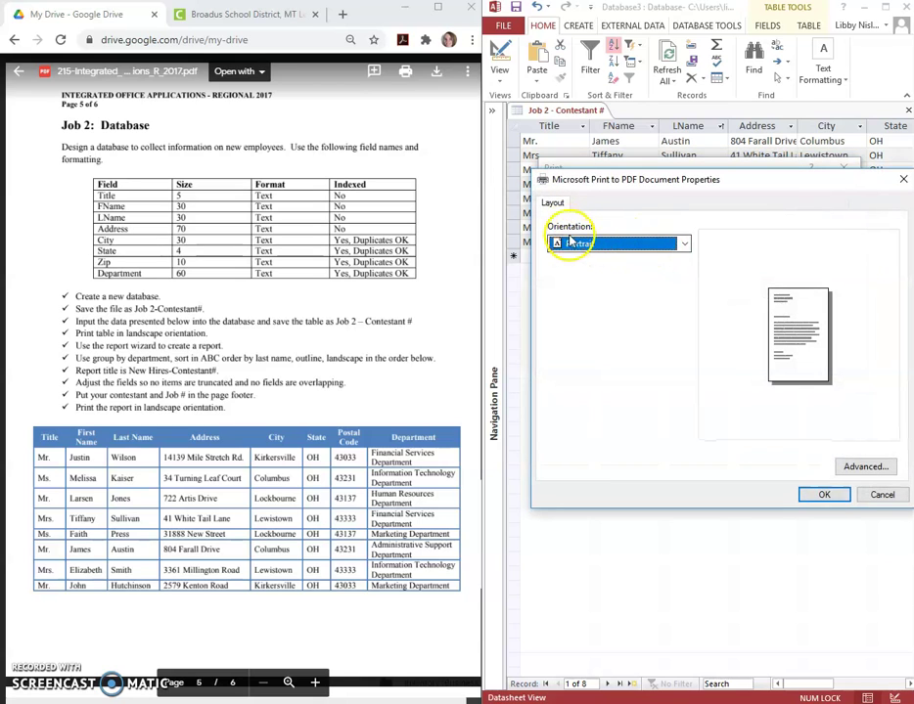
click(570, 239)
click(581, 261)
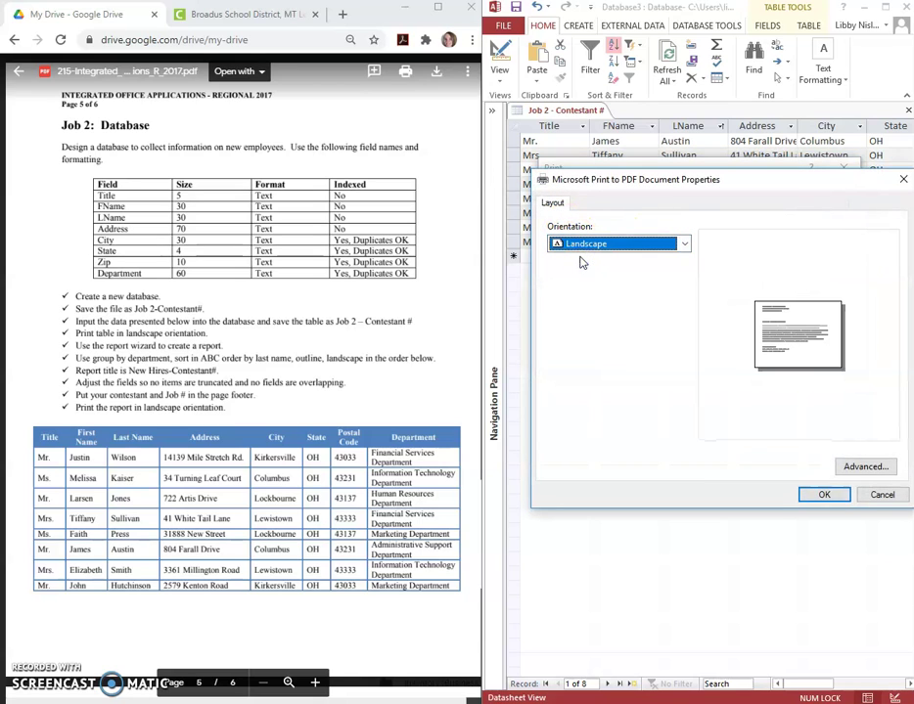
click(826, 495)
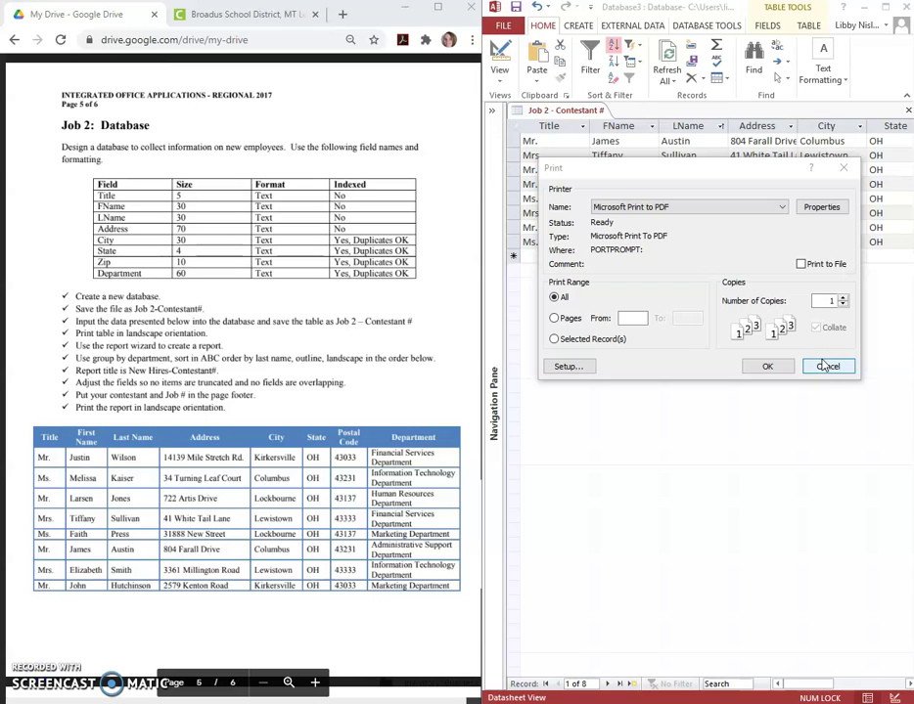
click(823, 366)
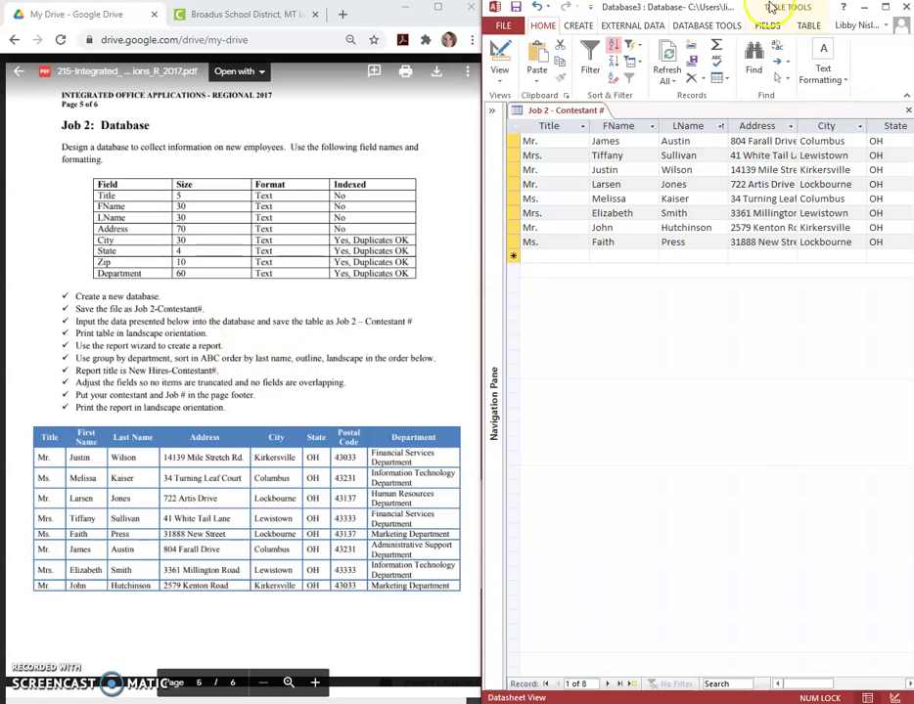
- Create a basic report from the Job 2 - Contestant # table, saving the table as part of it
click(885, 8)
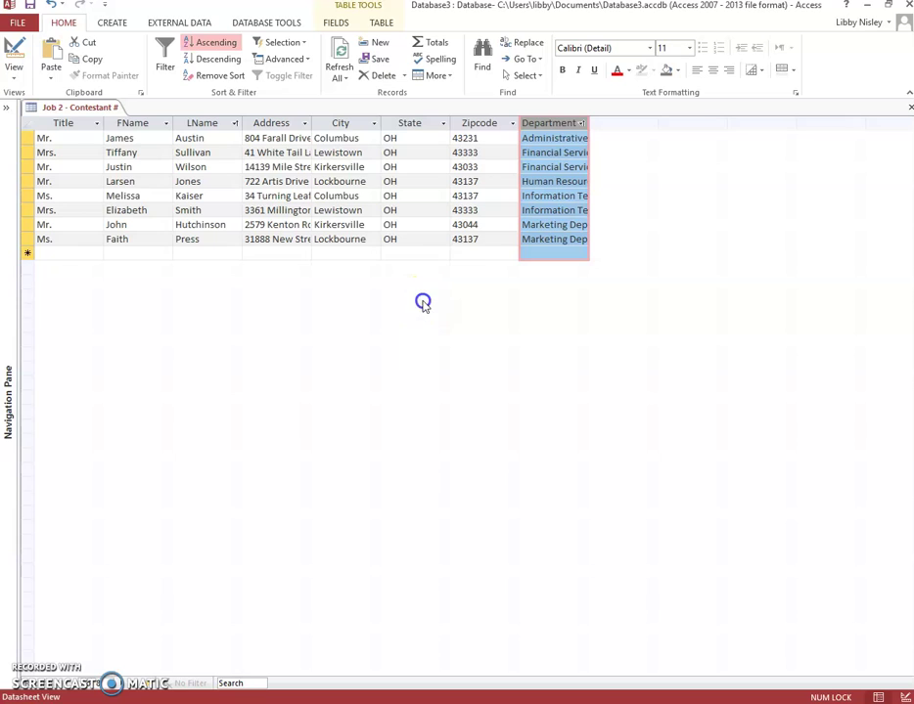
click(337, 21)
click(374, 24)
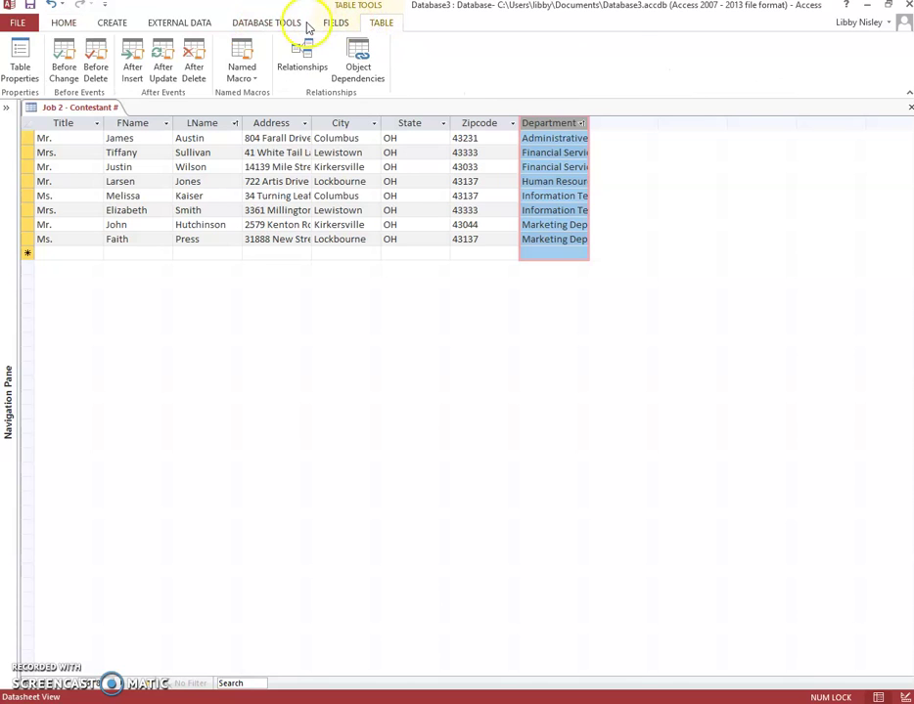
click(301, 26)
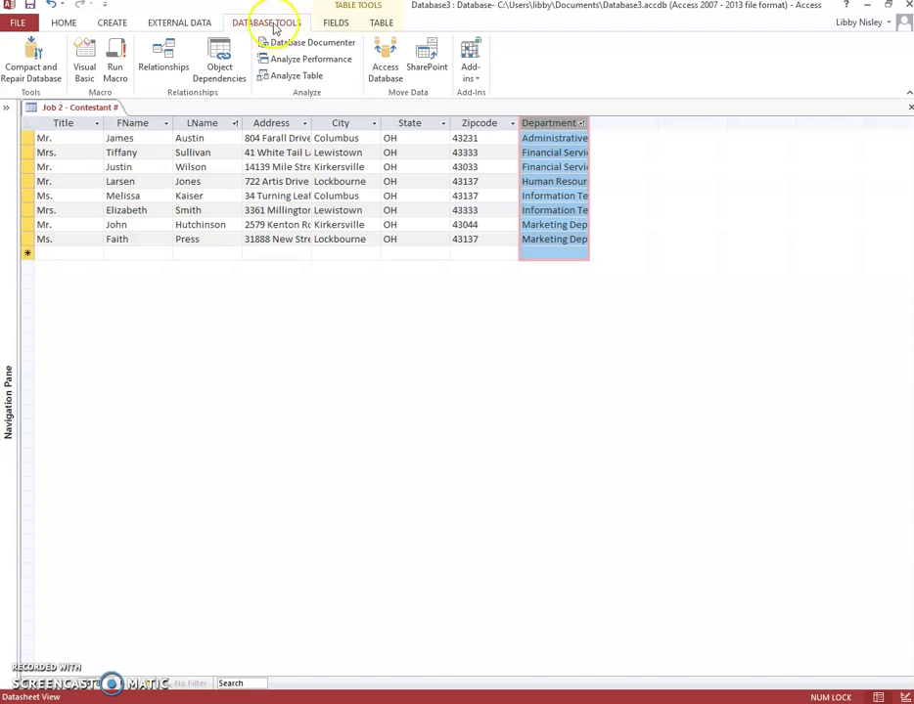
click(194, 23)
click(112, 23)
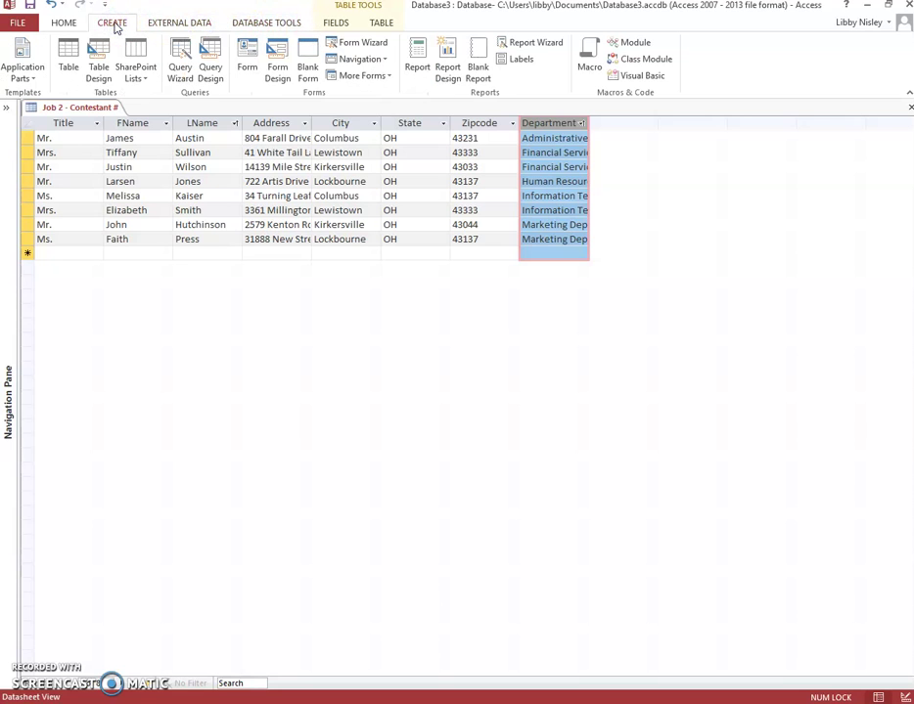
click(416, 59)
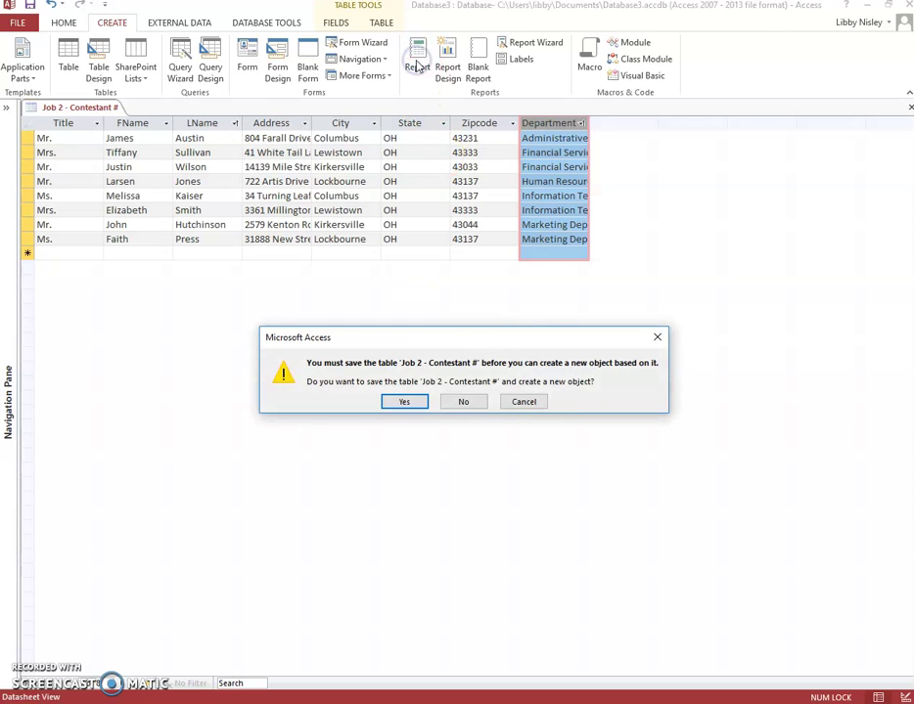
click(415, 405)
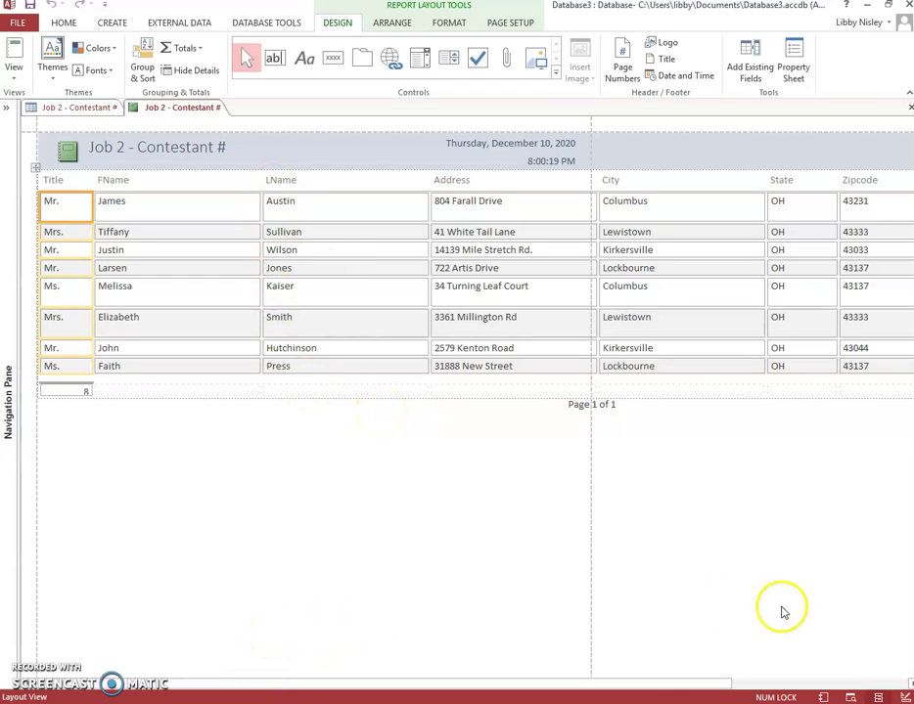
- Narrow the report's FName and LName columns to fit their contents
mouse_move(687, 681)
mouse_down()
mouse_move(829, 696)
mouse_move(673, 693)
mouse_up()
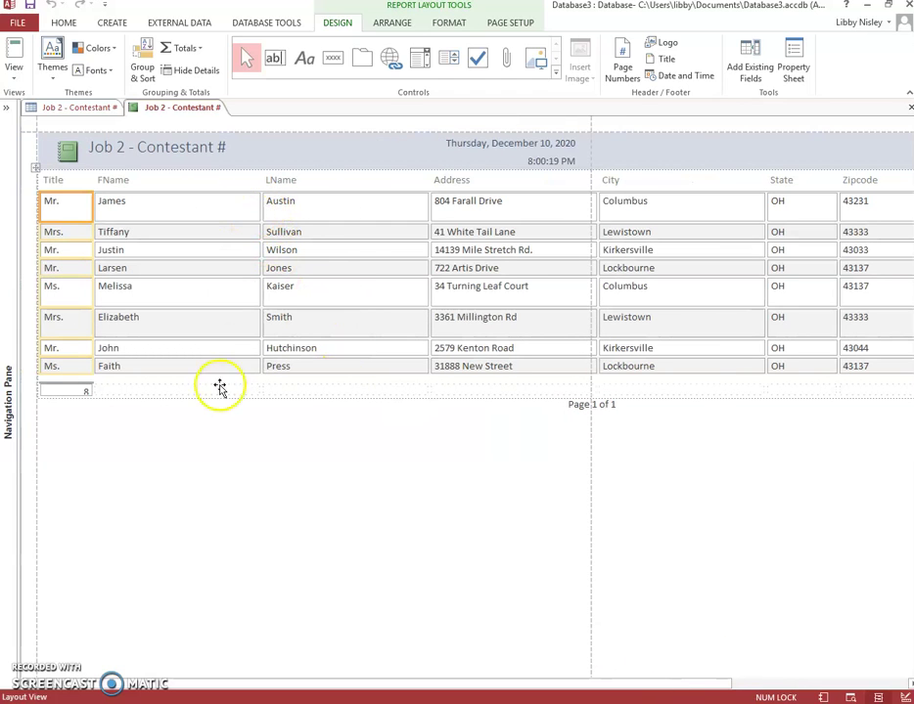
click(890, 8)
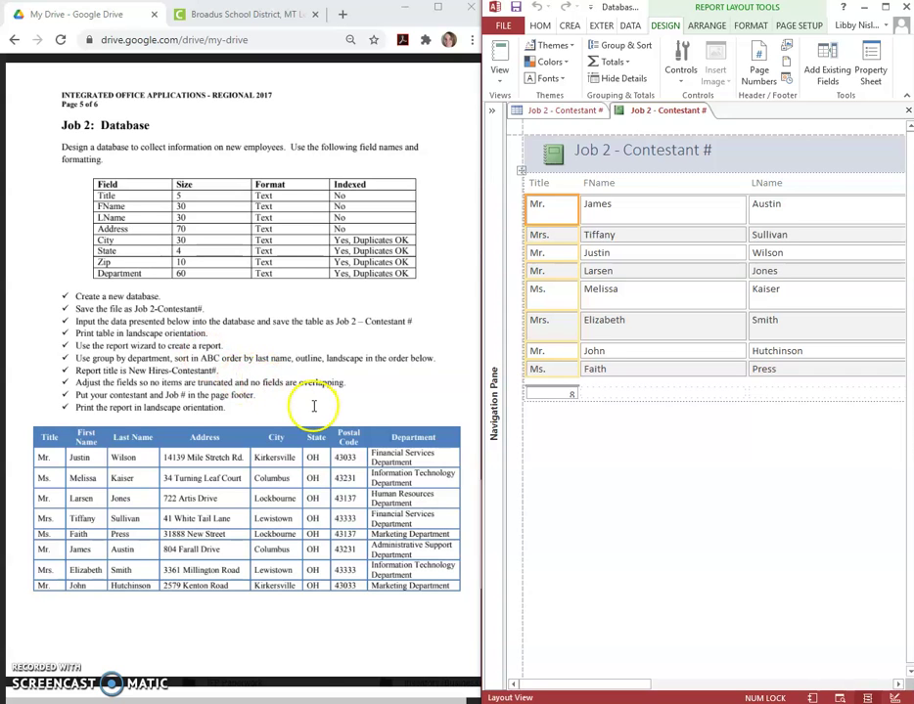
click(886, 8)
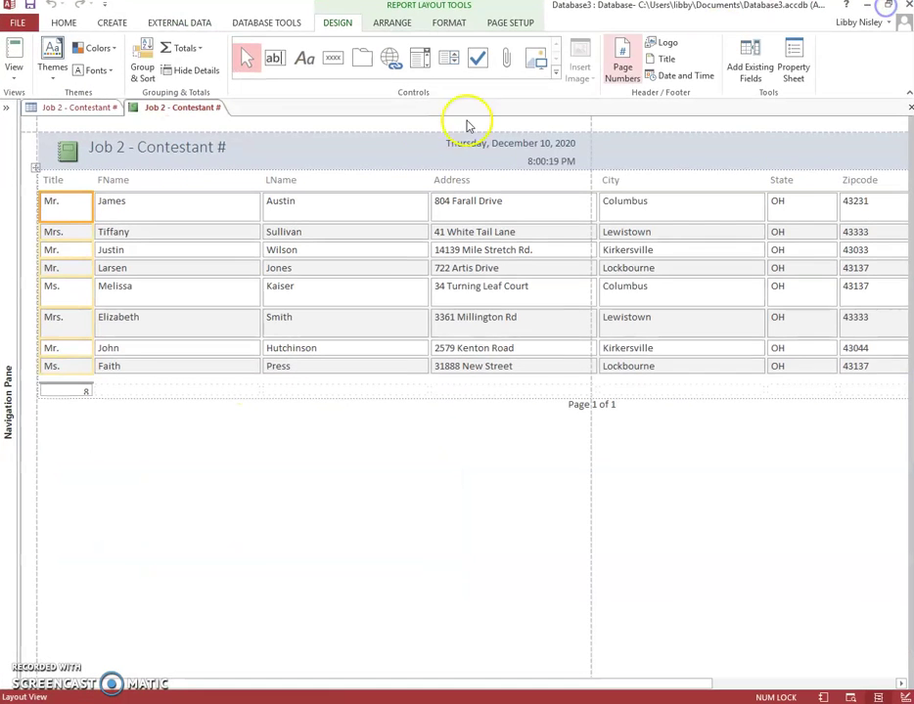
click(259, 207)
drag(259, 205, 142, 214)
drag(427, 202, 216, 231)
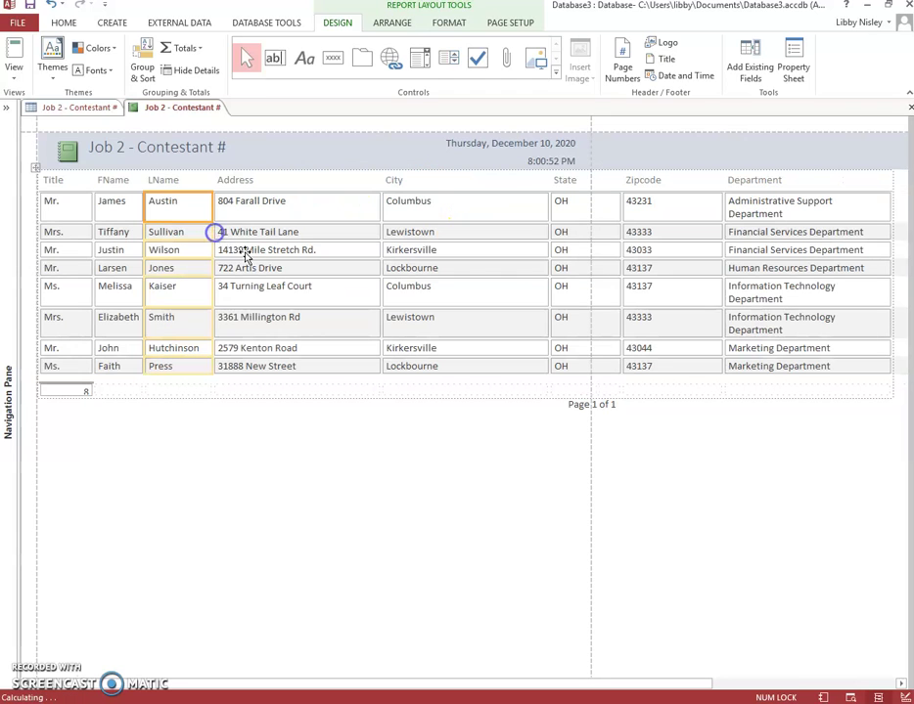
- Narrow the report's Address, City, State and Zipcode columns to fit their contents
drag(382, 202, 333, 209)
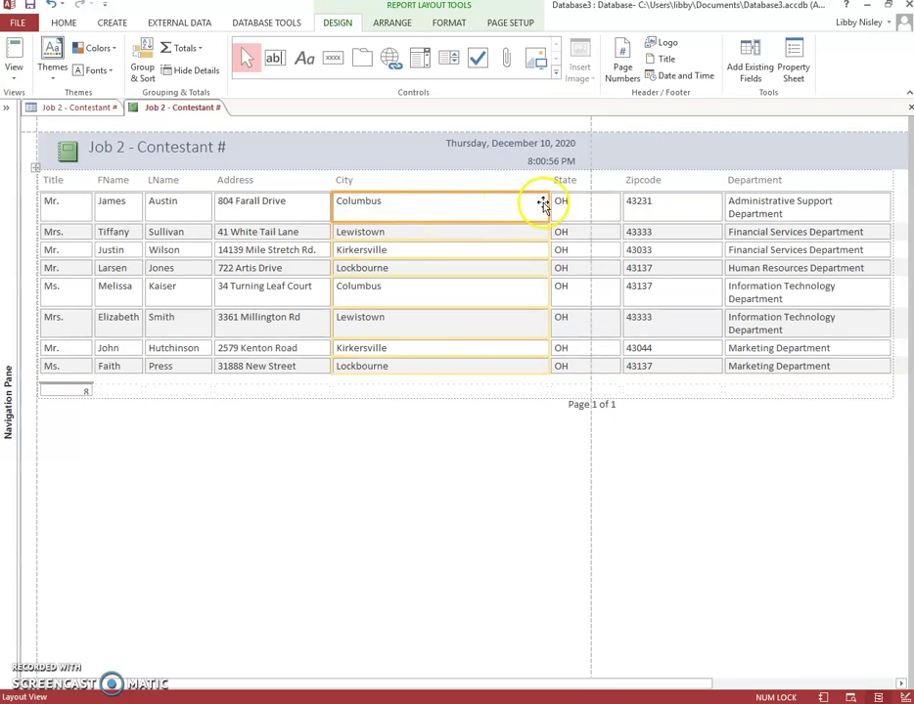
drag(553, 211, 412, 231)
click(486, 211)
drag(486, 211, 449, 219)
drag(587, 200, 510, 220)
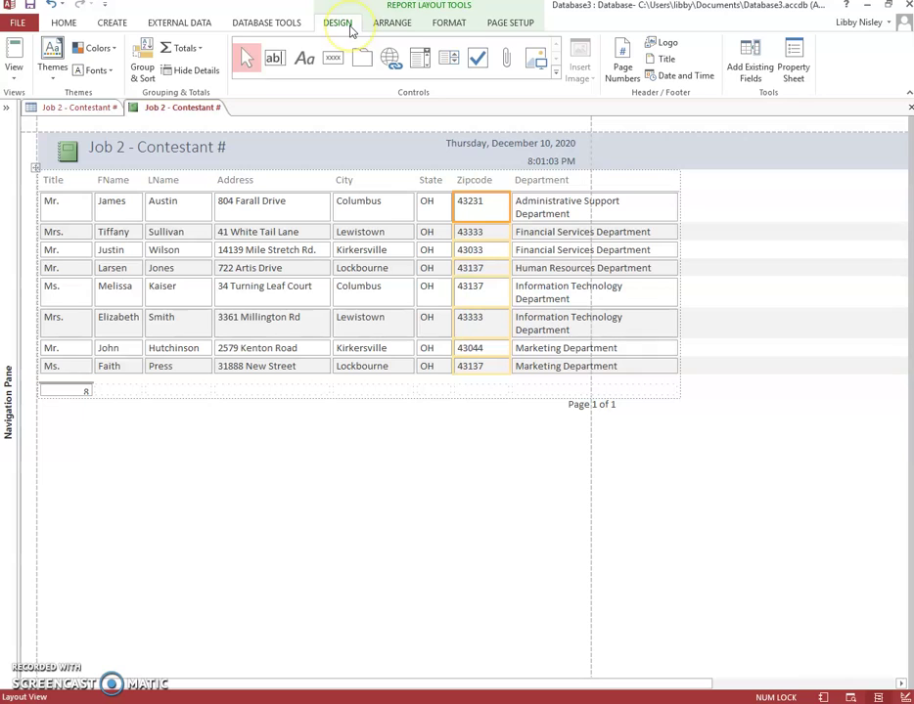
- Set the report's page orientation to Landscape
click(512, 24)
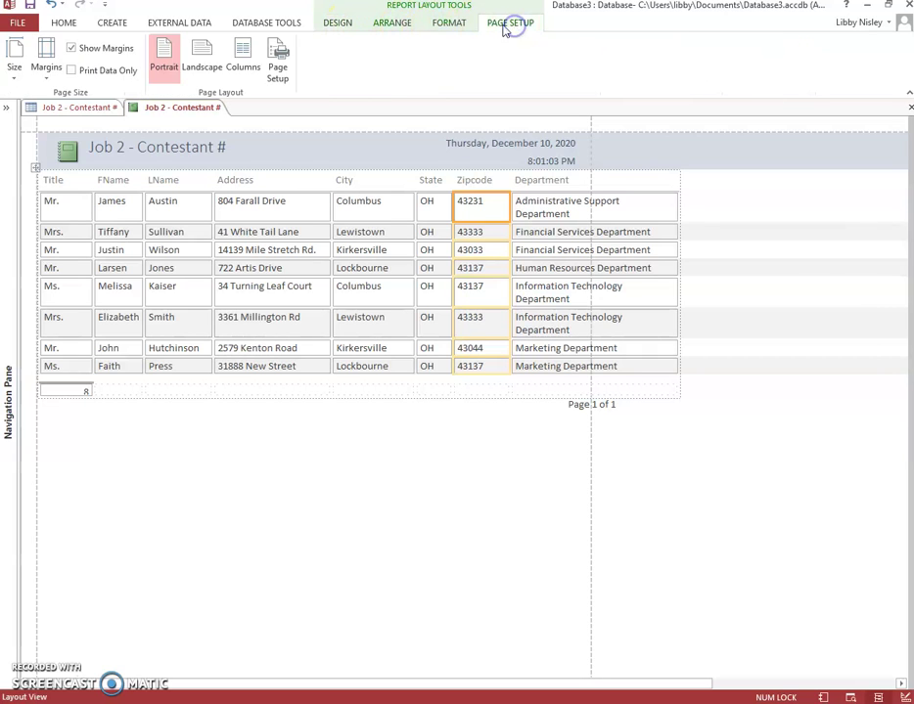
click(203, 63)
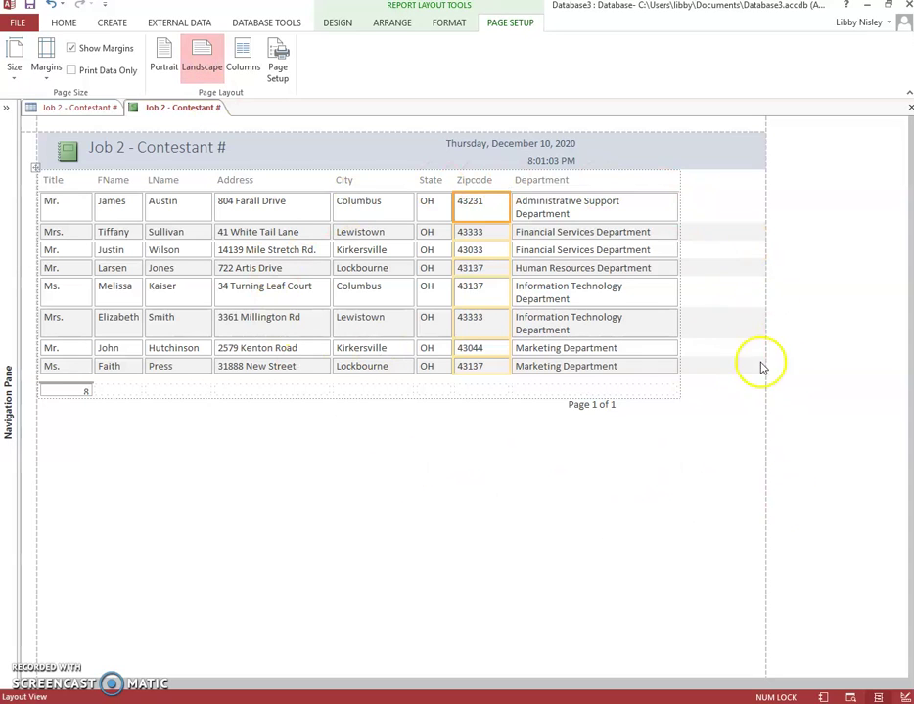
- Check the title wording in the PDF instructions and change the report's header title to "New Hires - Contestant #"
click(888, 6)
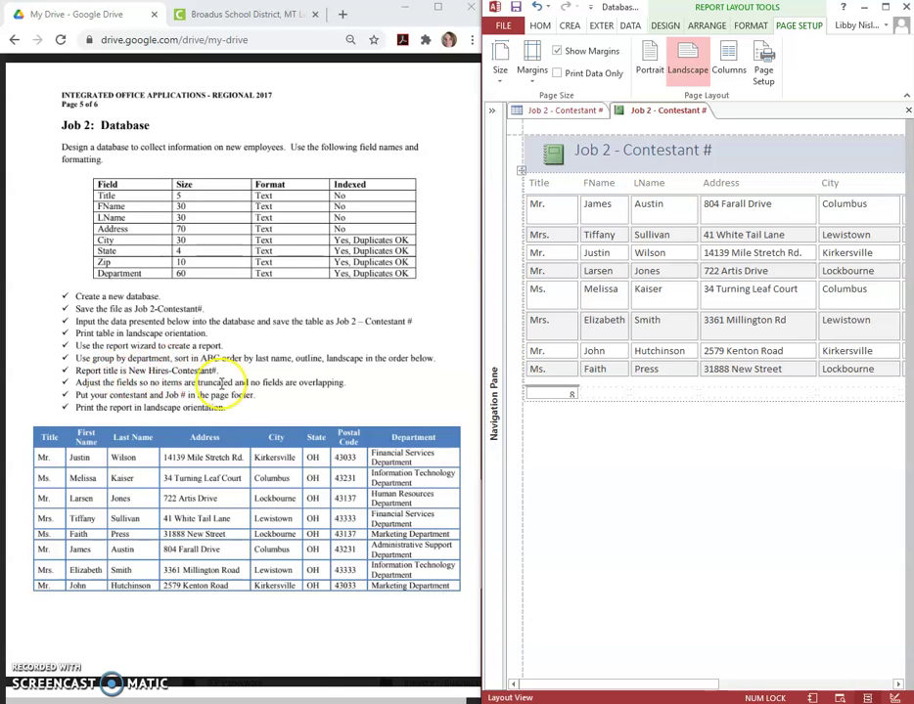
click(676, 151)
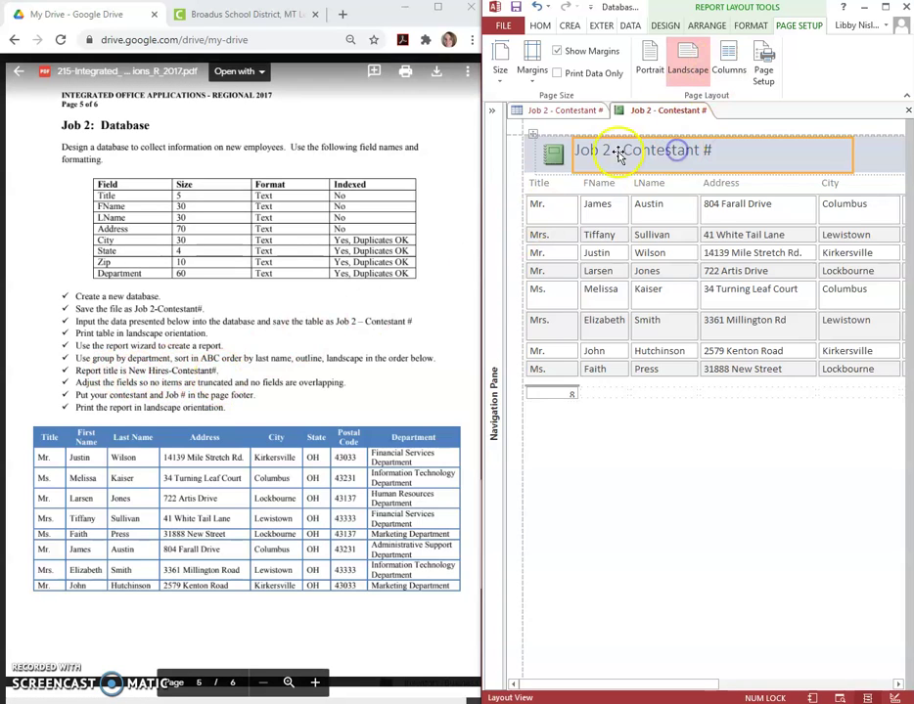
click(612, 152)
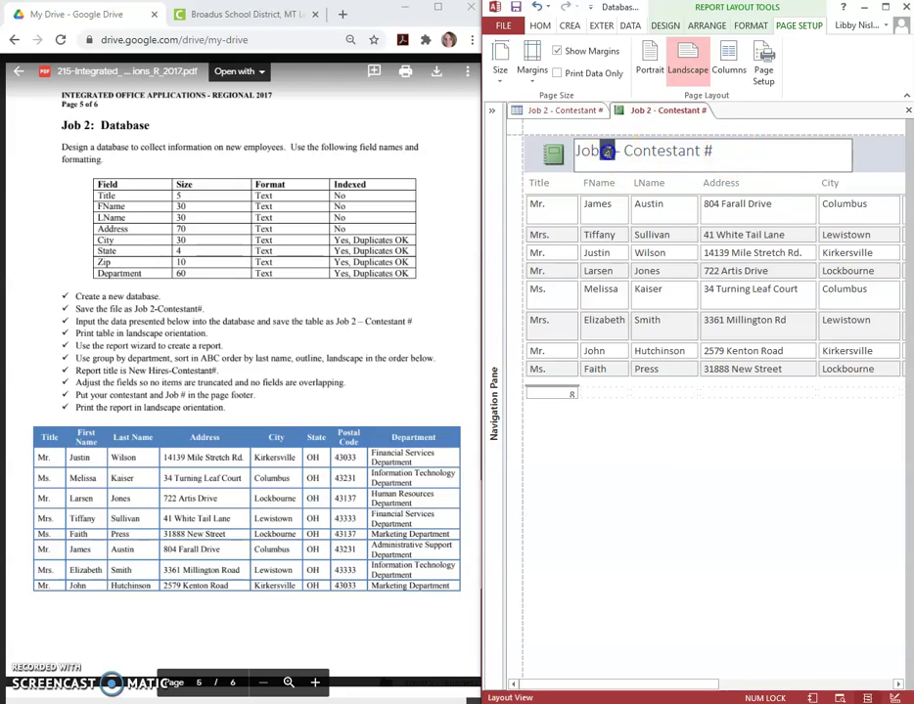
text(New)
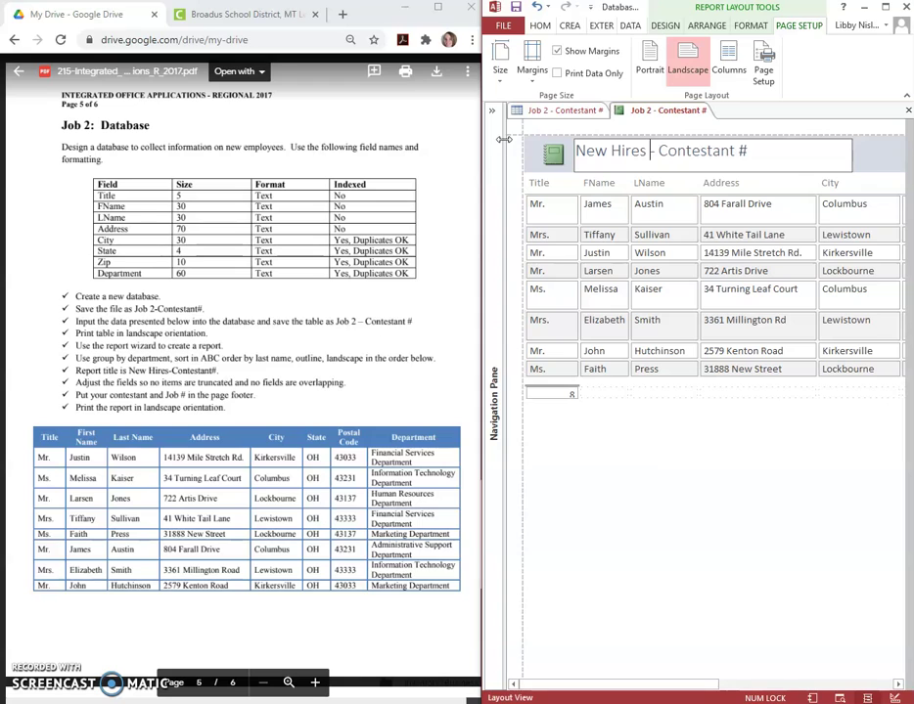
click(714, 480)
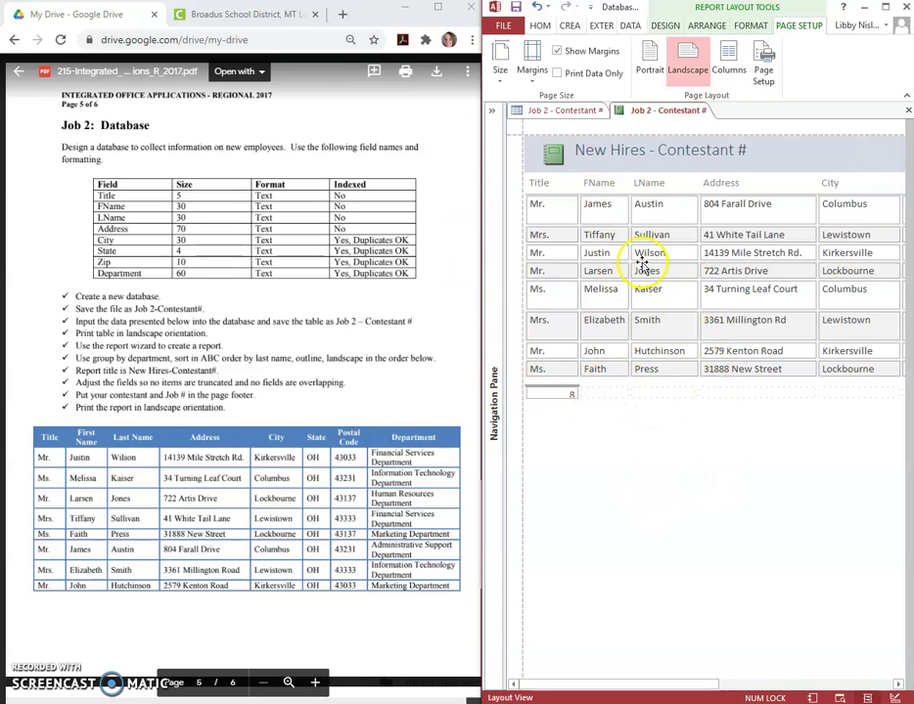
click(884, 8)
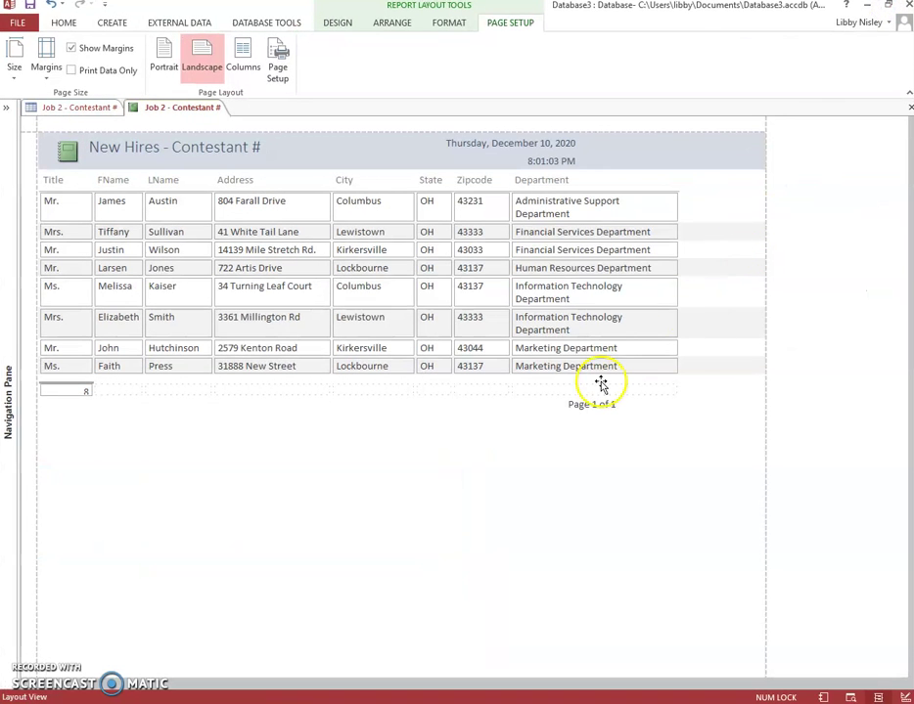
- Insert a left-aligned page number in the Page N format in the report's page footer
click(265, 406)
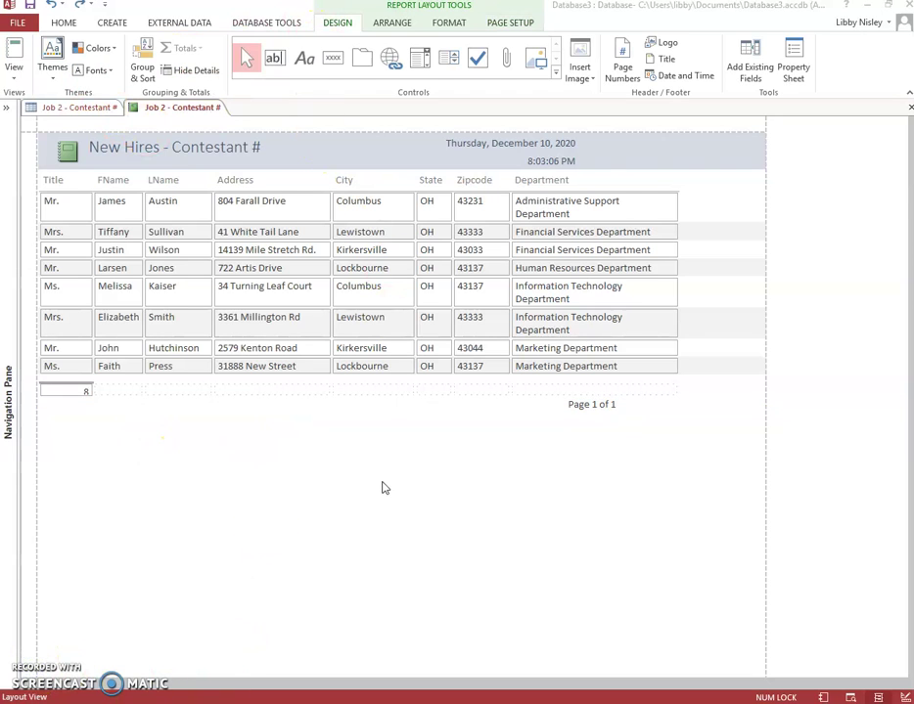
click(391, 239)
click(341, 30)
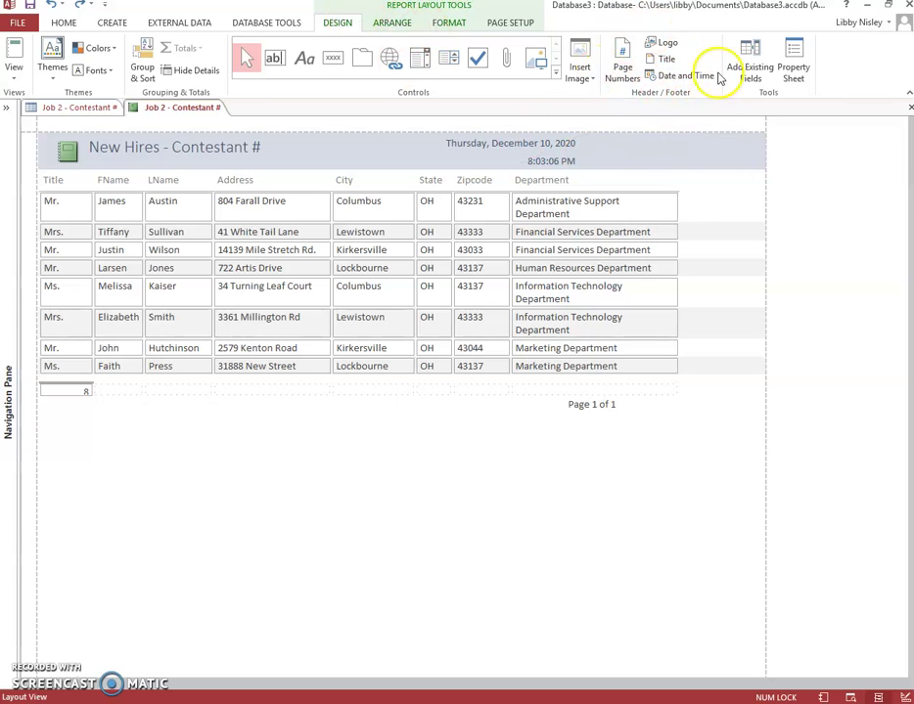
click(622, 69)
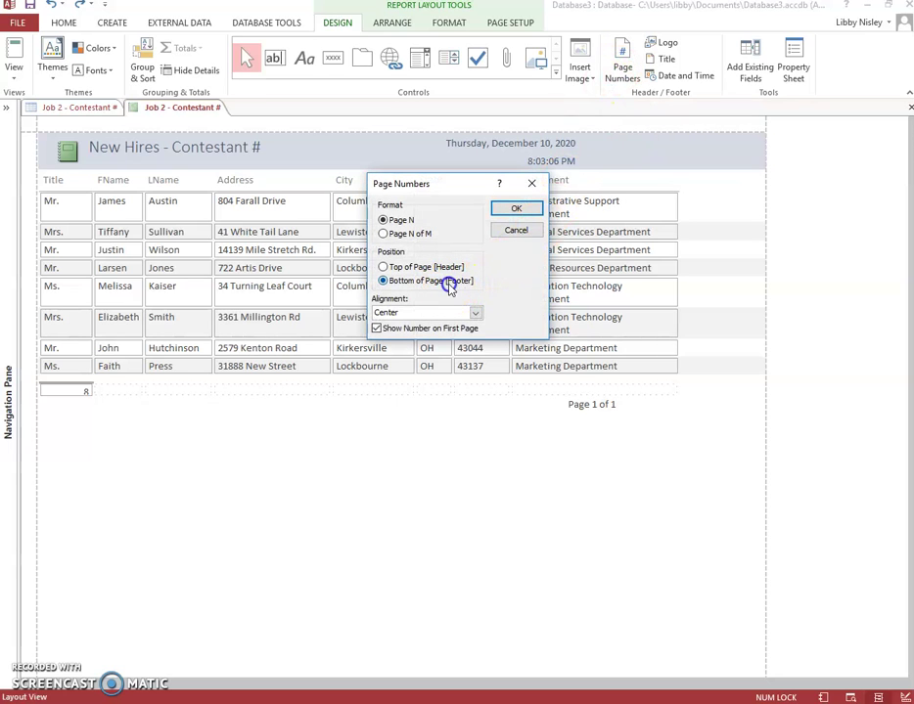
click(426, 314)
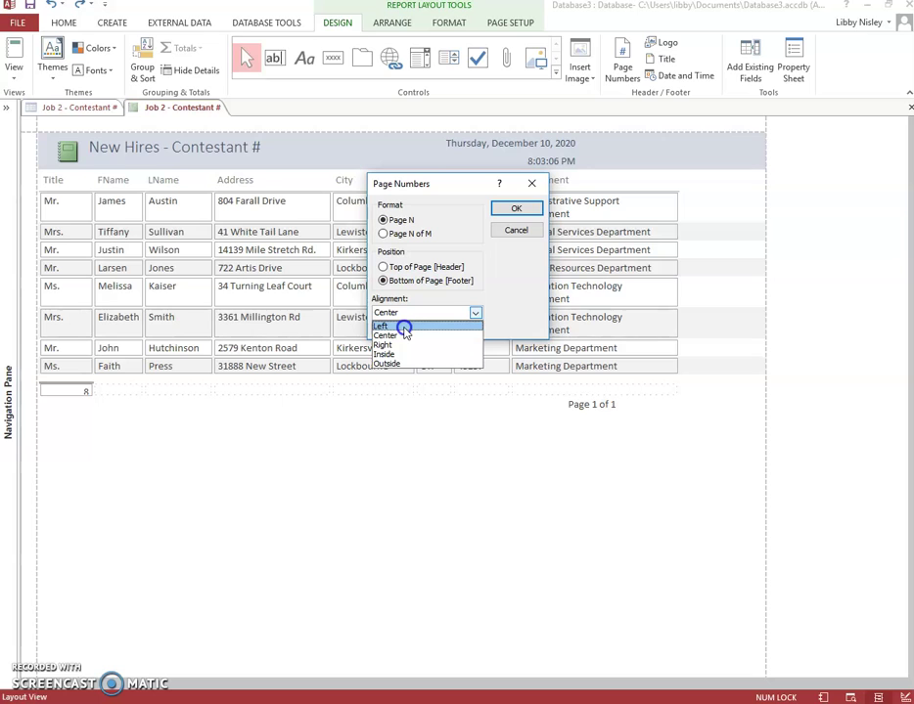
click(404, 326)
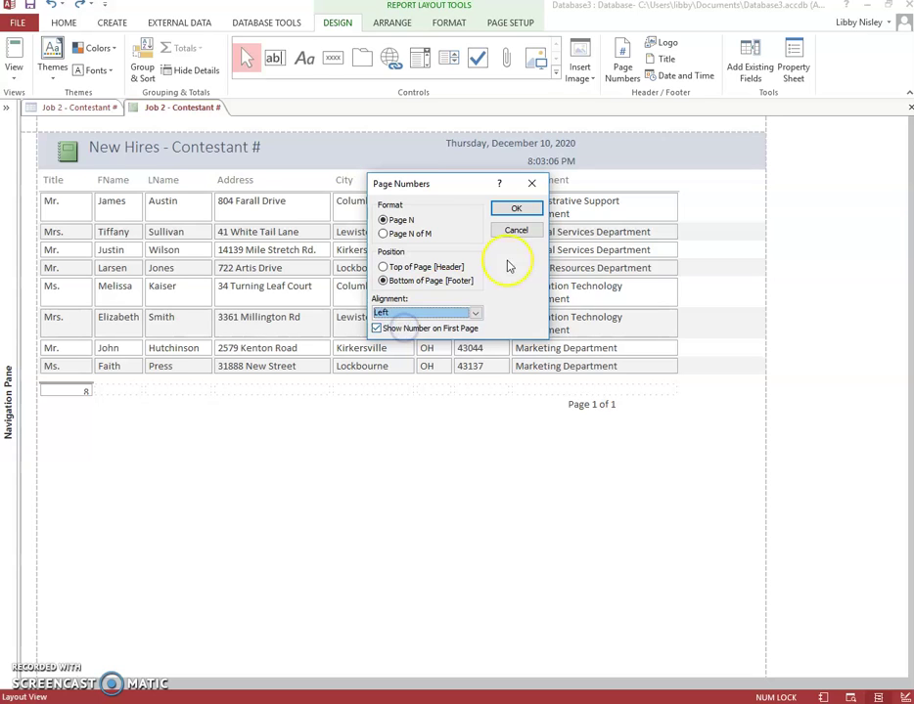
click(516, 208)
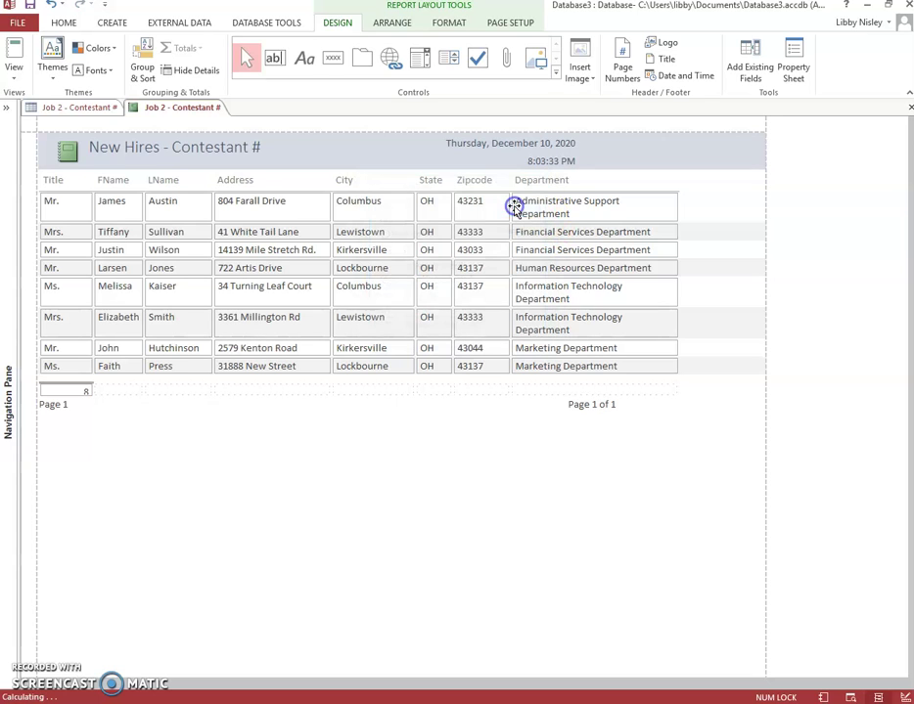
- Convert the new left-hand footer page number to a label and set its text to "Contestant Number Job 2"
click(56, 405)
right_click(61, 409)
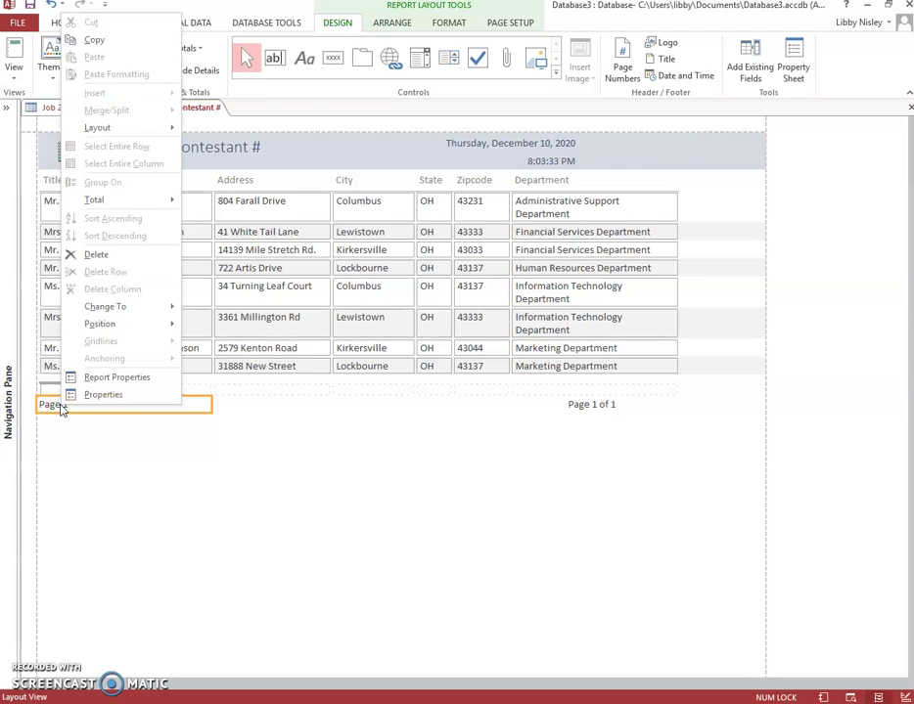
mouse_move(134, 309)
click(237, 329)
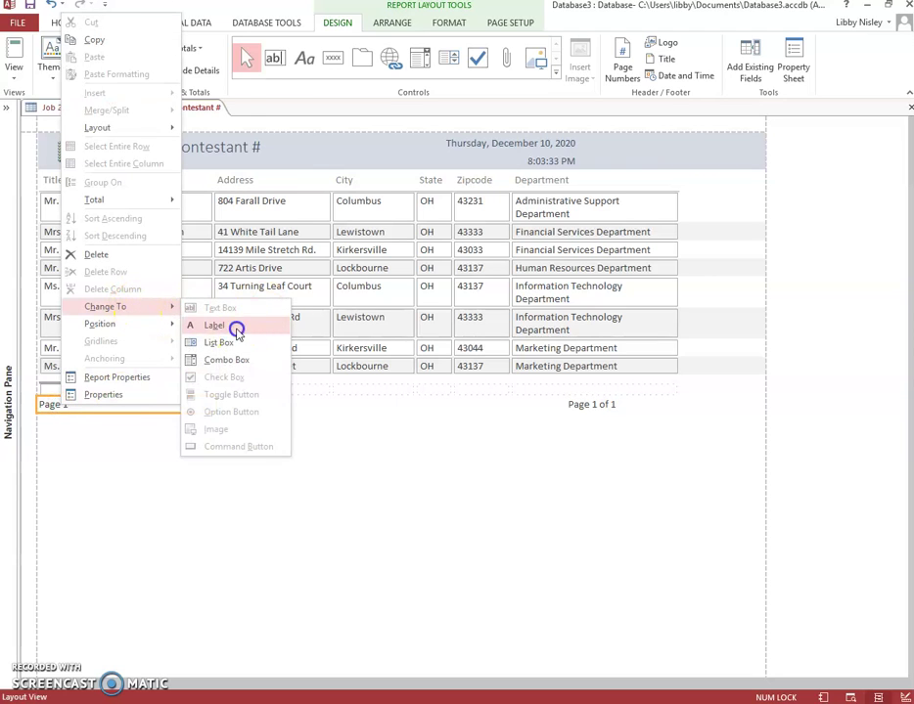
click(91, 402)
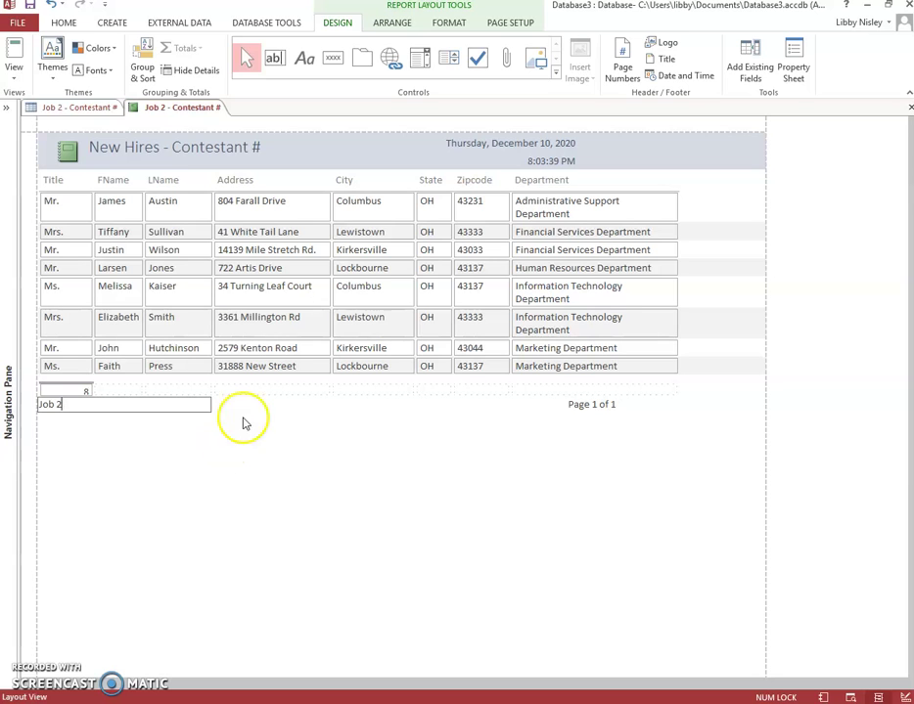
click(888, 7)
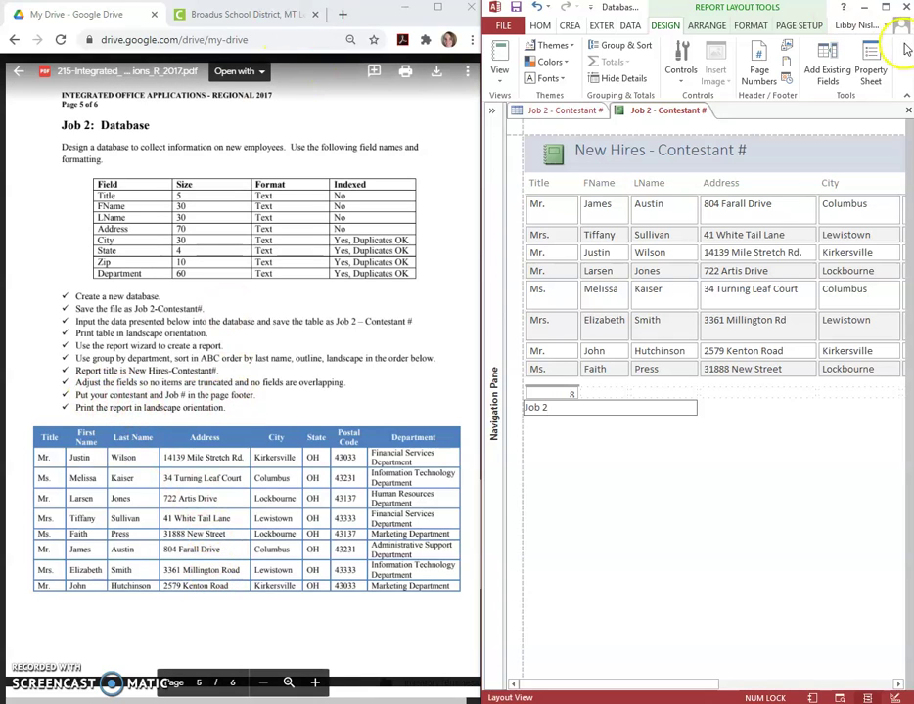
click(887, 7)
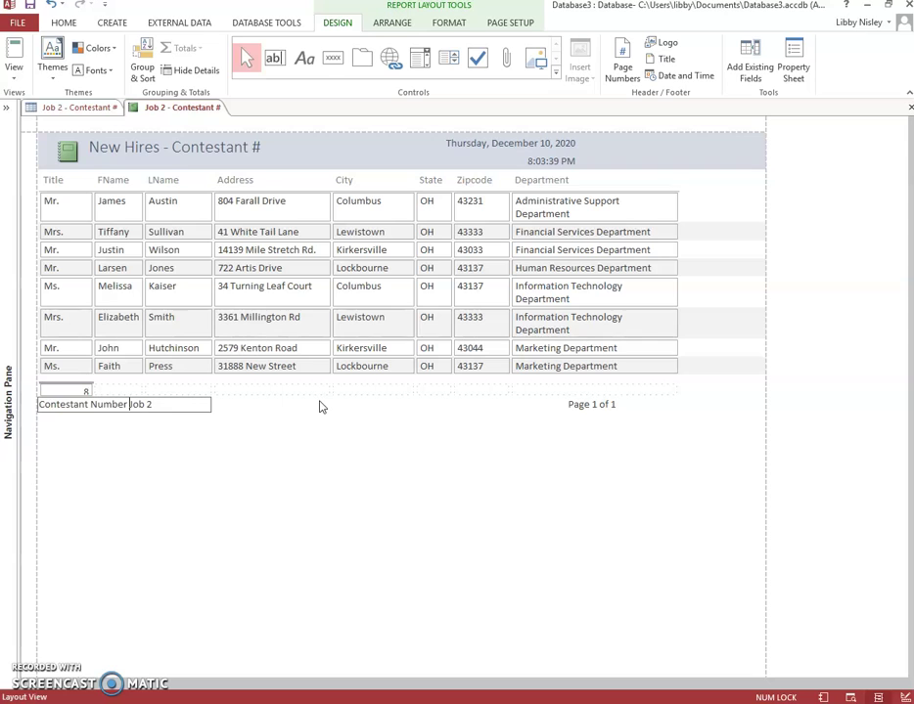
key(Return)
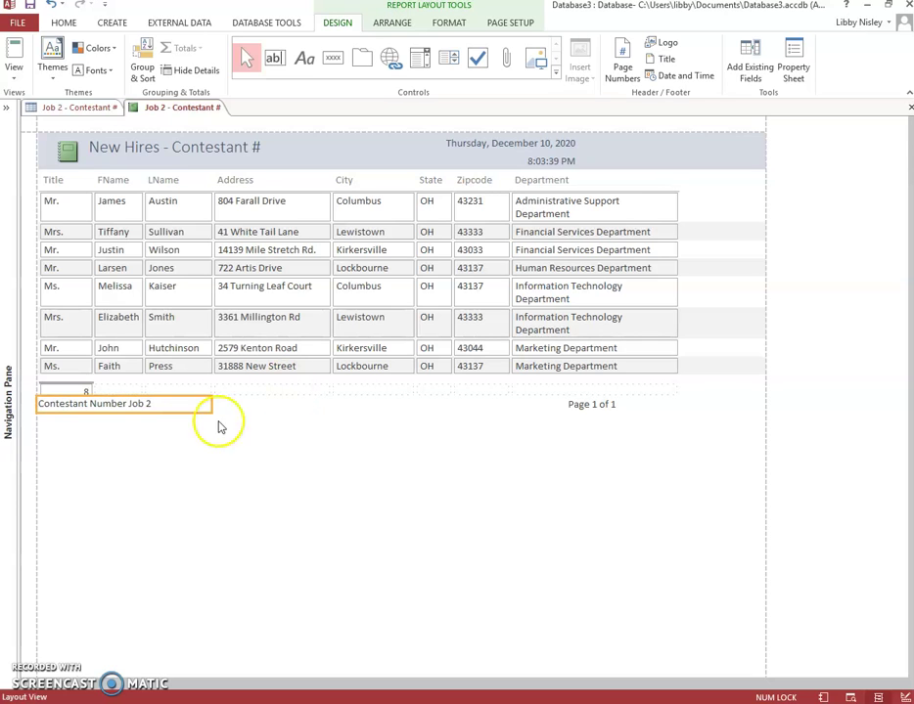
- Open the report in Print Preview and examine its landscape layout, columns and page footer
click(17, 21)
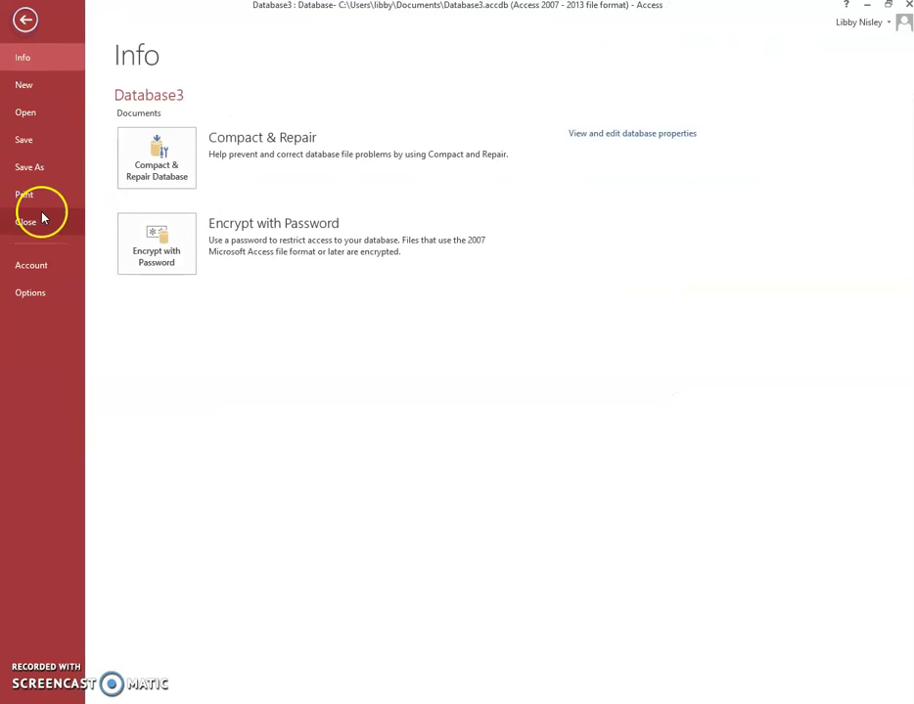
click(30, 200)
click(251, 242)
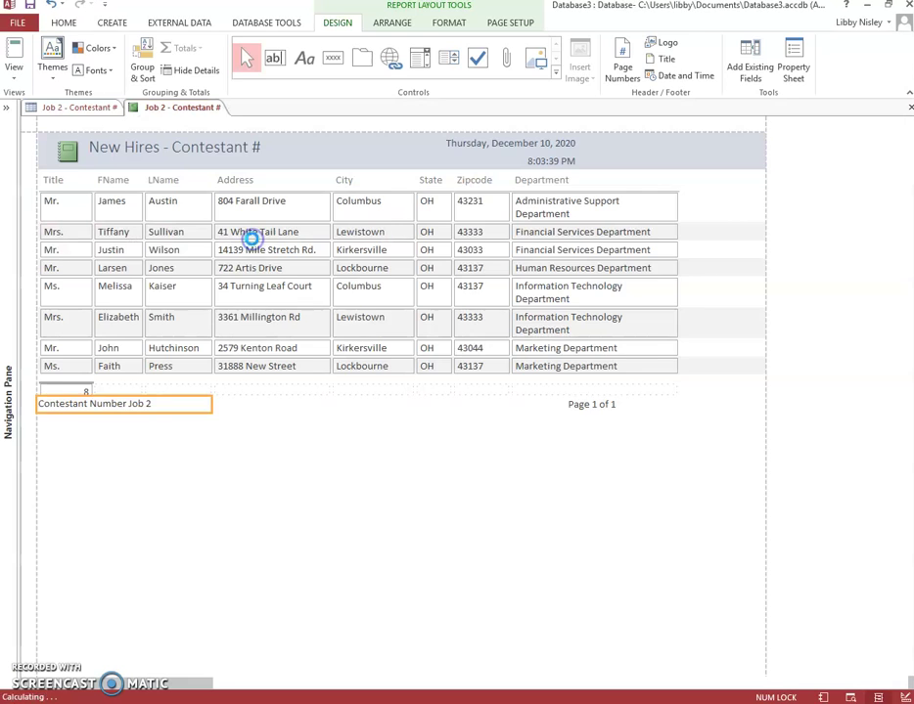
click(475, 449)
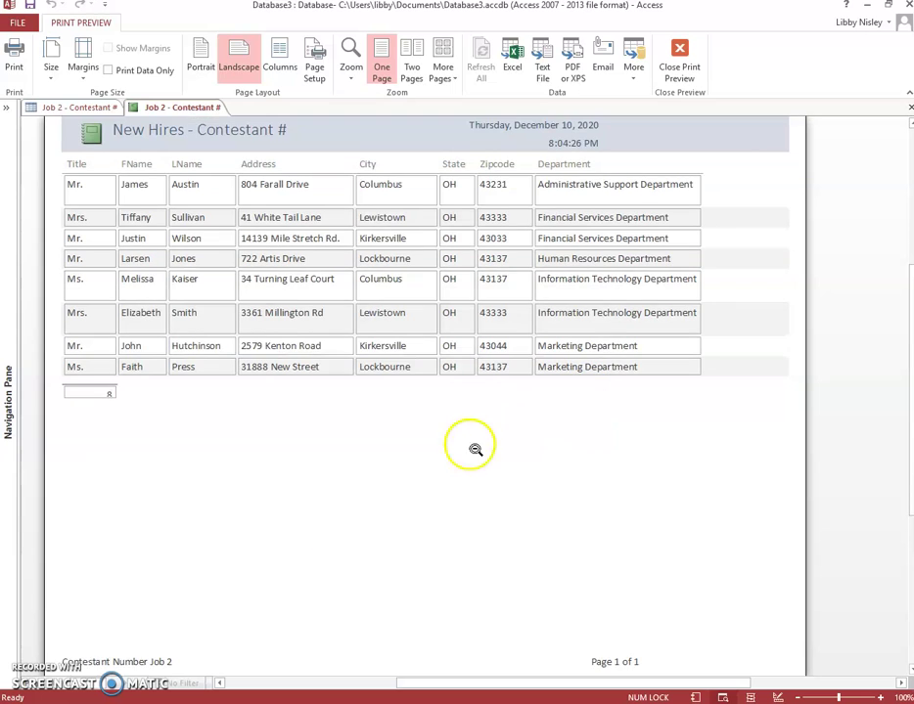
scroll(93, 641, down, 1)
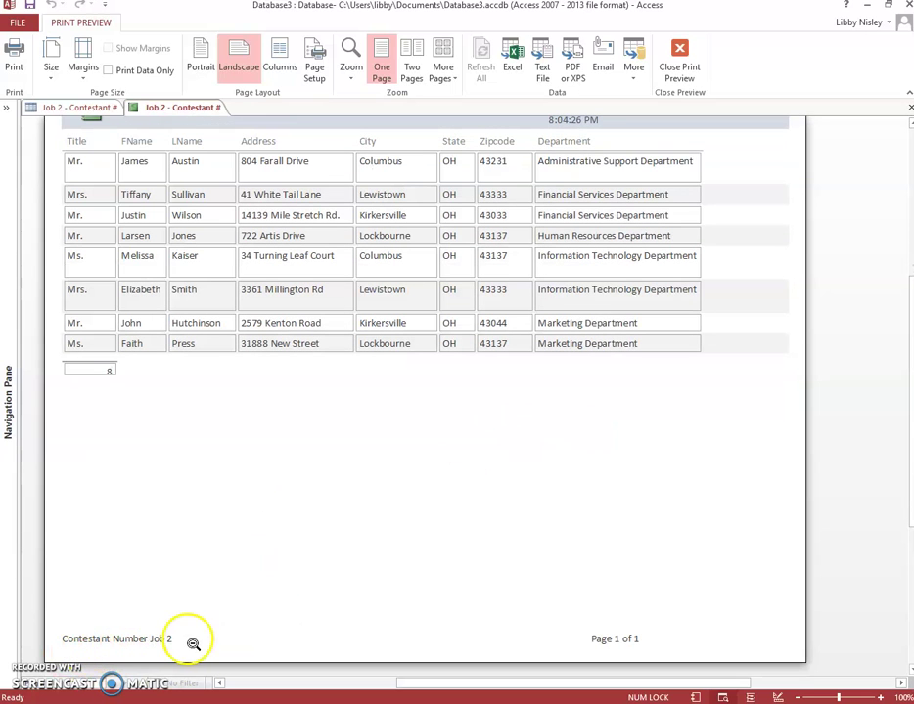
scroll(279, 641, up, 4)
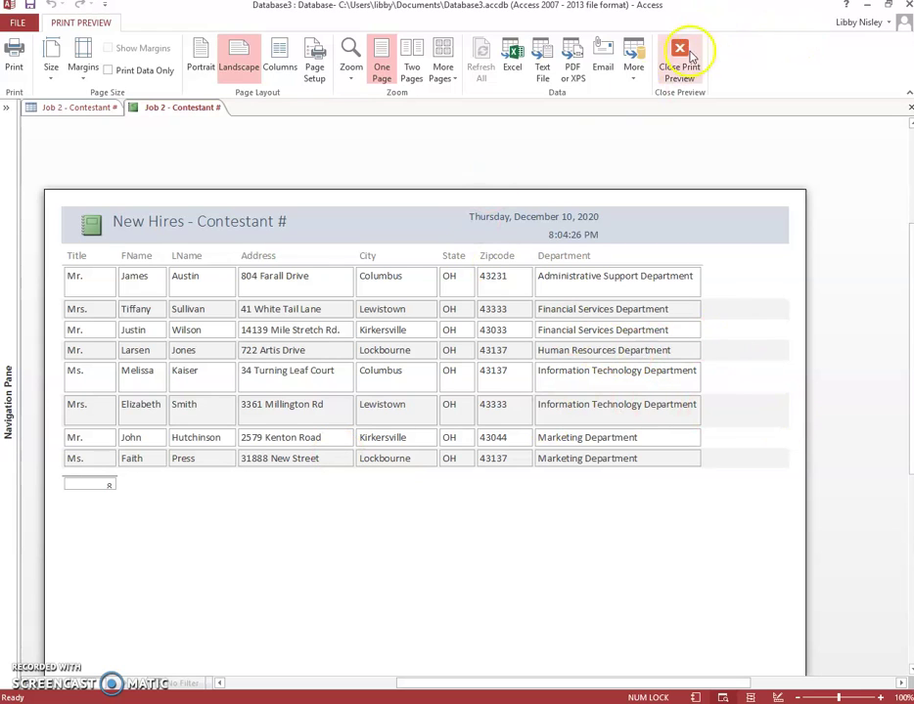
click(9, 70)
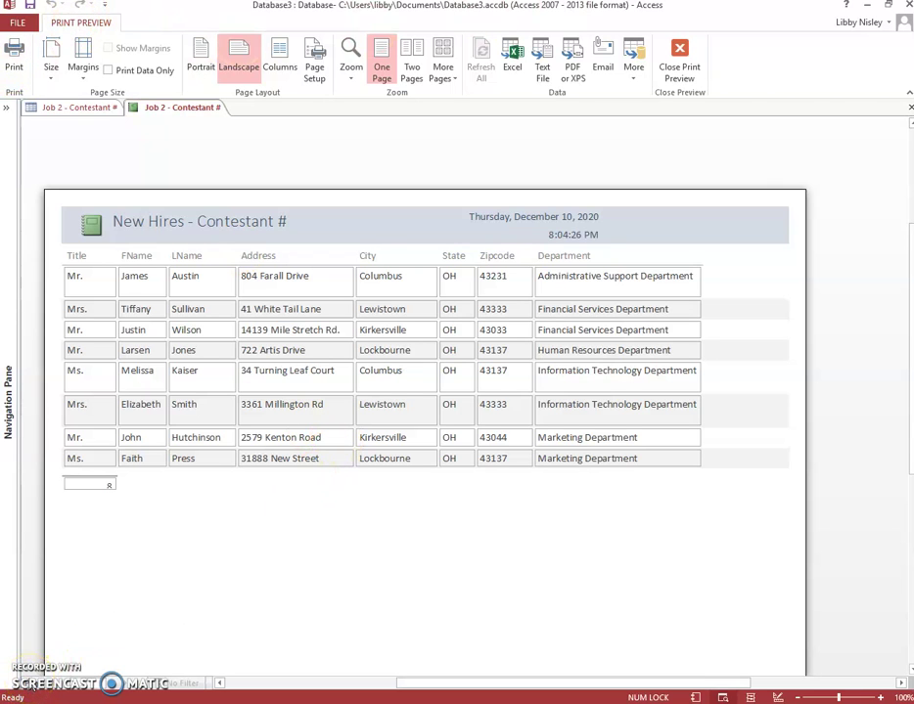
- Switch to the answer key PDF in Chrome and go back to the Job 2 – Database scoring criteria
key(alt+Tab)
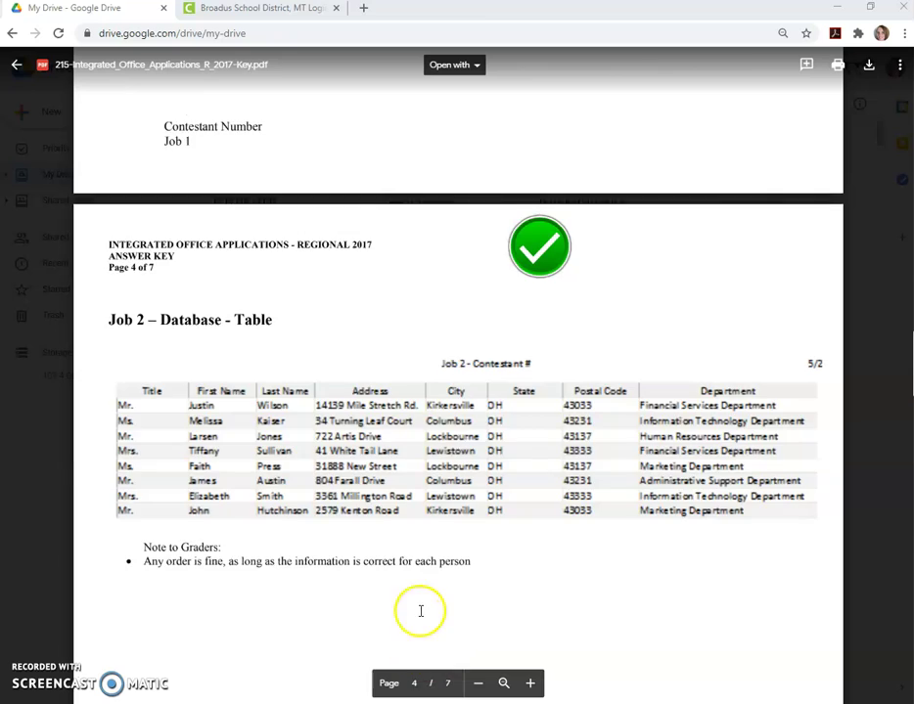
scroll(421, 626, up, 5)
scroll(421, 617, up, 10)
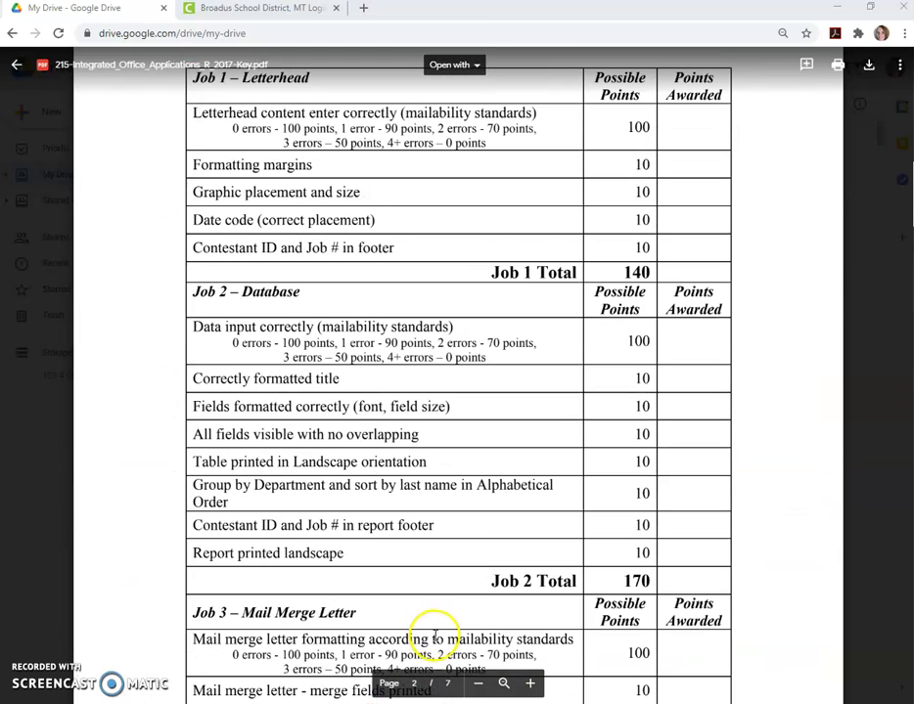